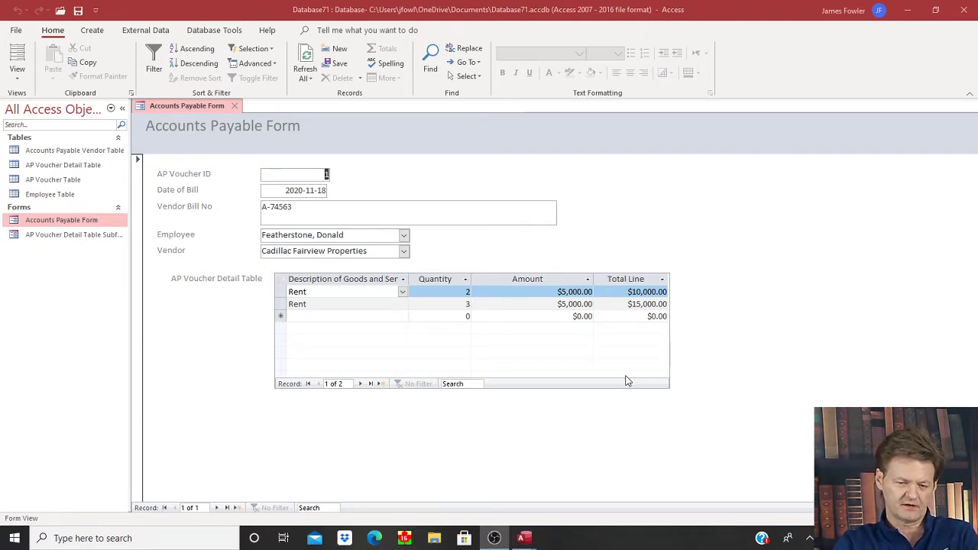
- Close the Accounts Payable Form and open the AP Voucher Detail Table Subform in Design View
{"action": "left_click", "coordinate": [235, 106]}
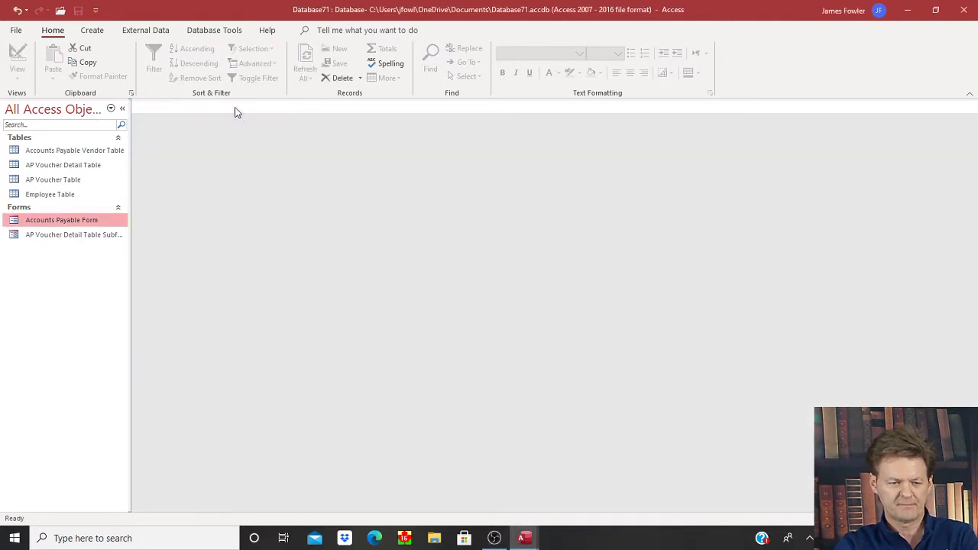
{"action": "double_click", "coordinate": [80, 235]}
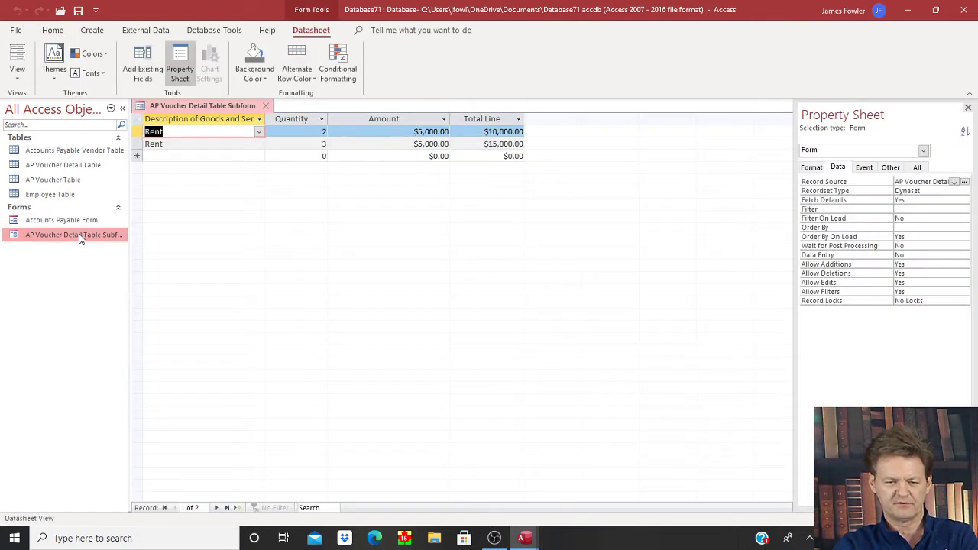
{"action": "right_click", "coordinate": [201, 110]}
{"action": "left_click", "coordinate": [231, 204]}
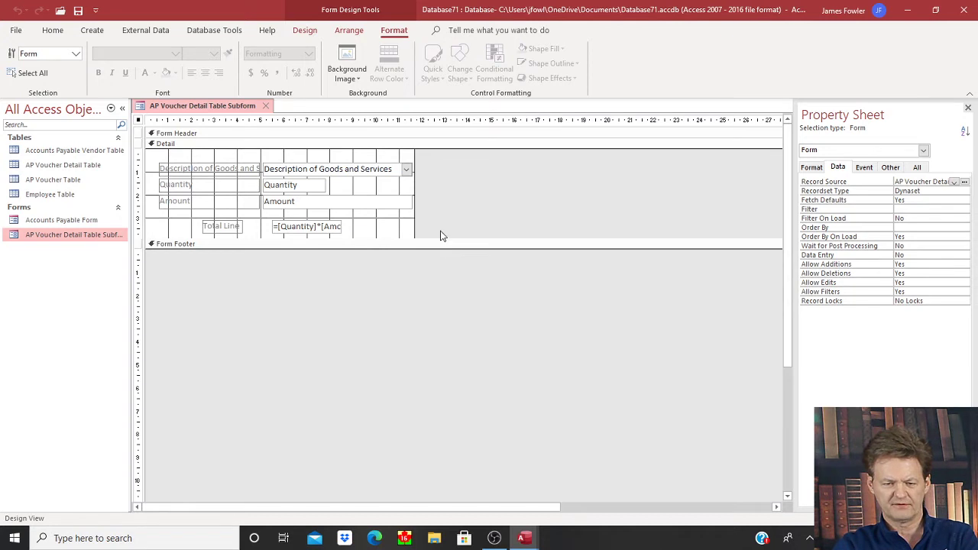
- Enlarge the subform's Detail section to a height of about 8.6 cm
{"action": "left_click", "coordinate": [450, 246]}
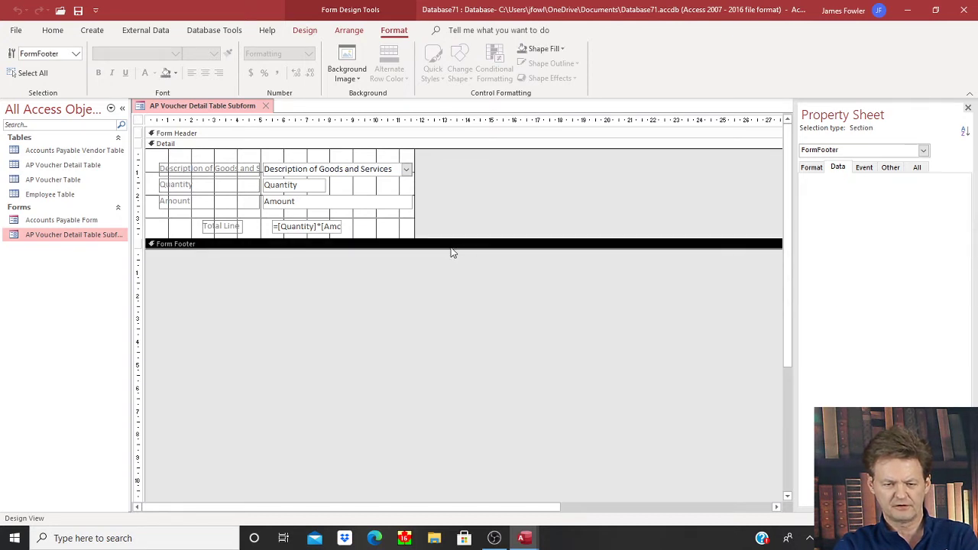
{"action": "left_click", "coordinate": [482, 142]}
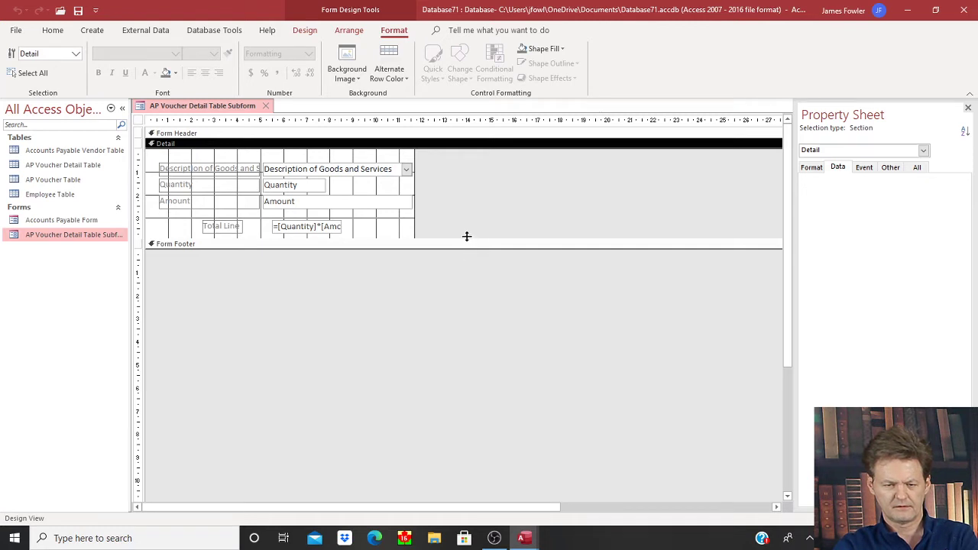
{"action": "left_click", "coordinate": [471, 272]}
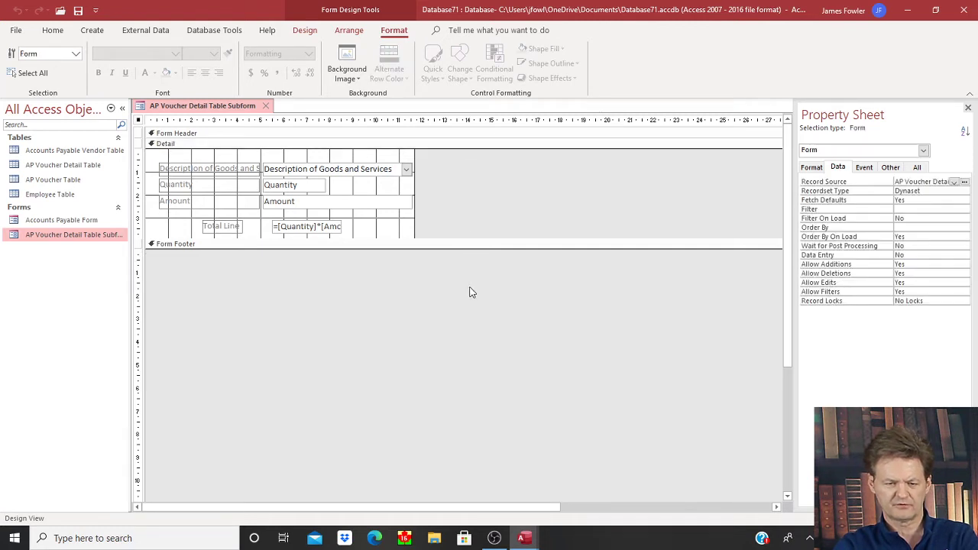
{"action": "left_click_drag", "start_coordinate": [469, 236], "coordinate": [475, 348]}
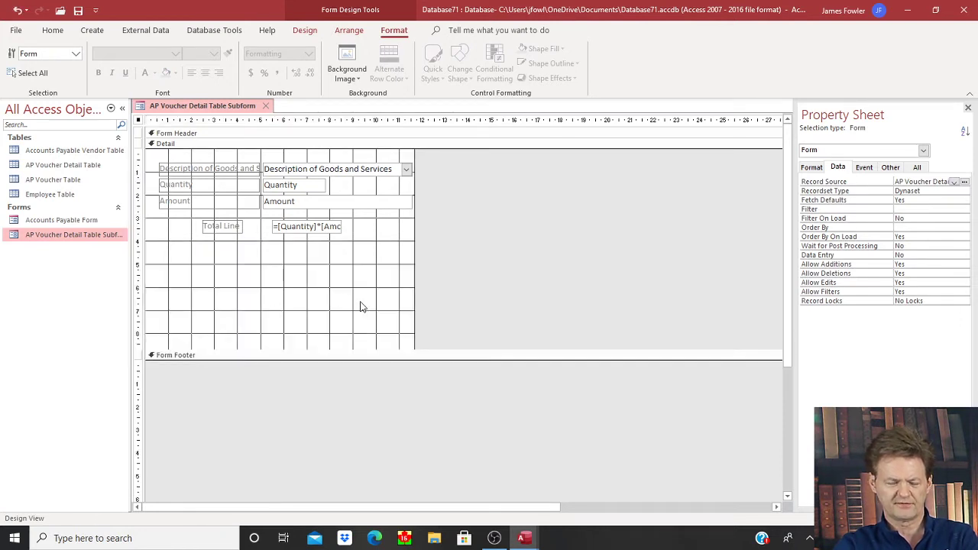
- Place an unbound text box in the Detail section below the Total Line field
{"action": "left_click", "coordinate": [300, 30]}
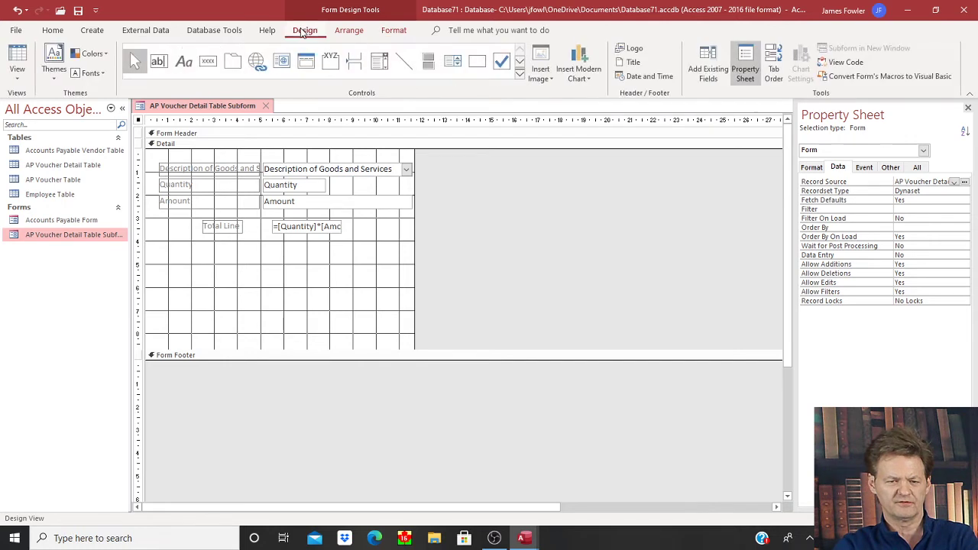
{"action": "left_click", "coordinate": [158, 61]}
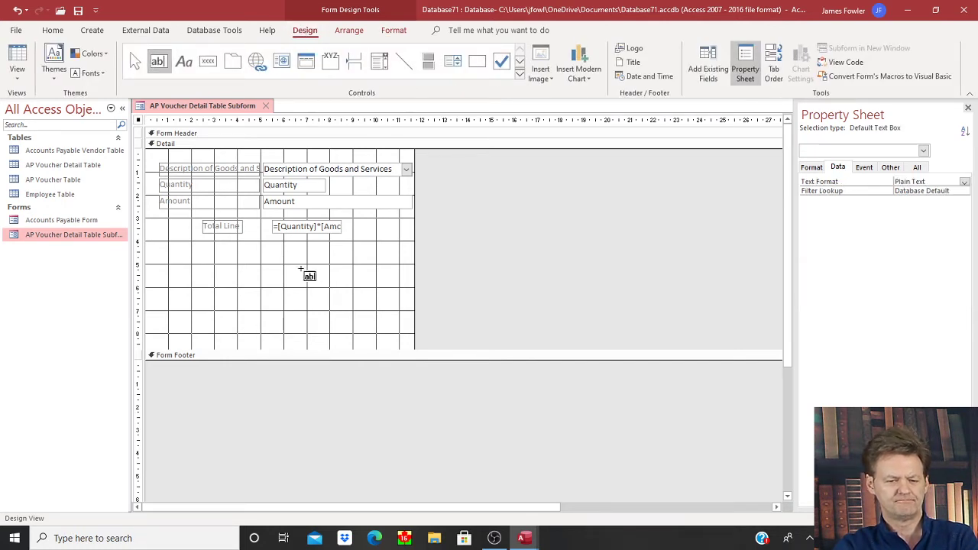
{"action": "left_click_drag", "start_coordinate": [280, 284], "coordinate": [282, 287]}
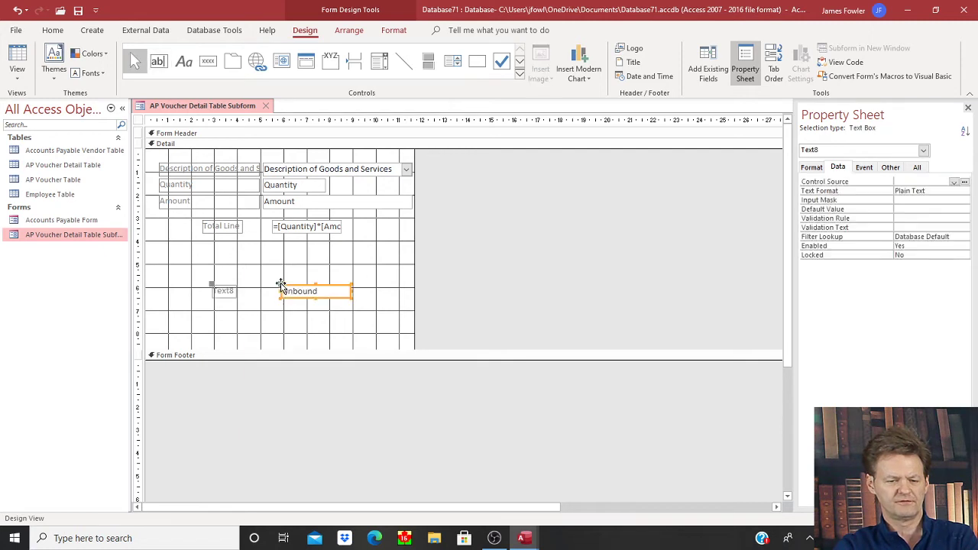
- Expand the Form Footer section to about 2.8 cm and delete the unbound text box from the Detail section
{"action": "left_click_drag", "start_coordinate": [335, 360], "coordinate": [344, 423]}
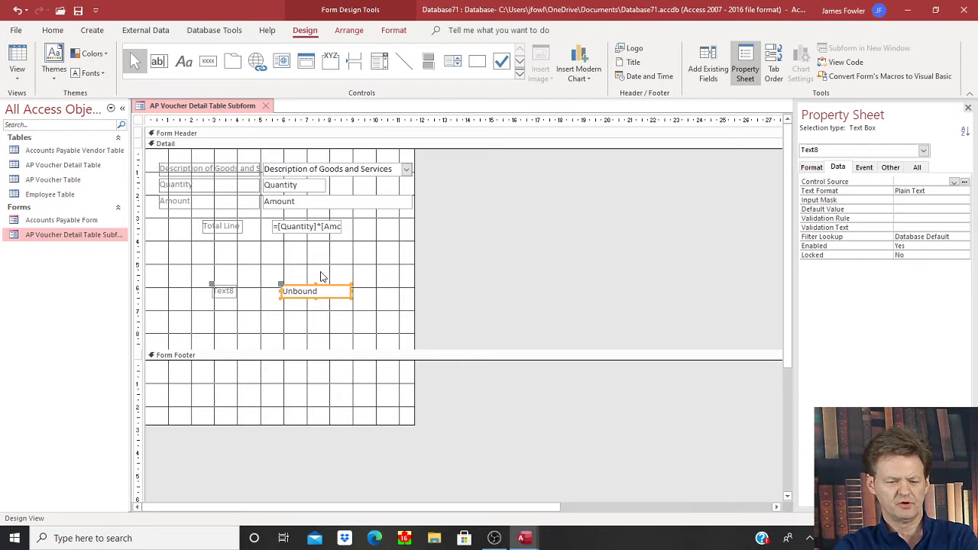
{"action": "key", "text": "Escape"}
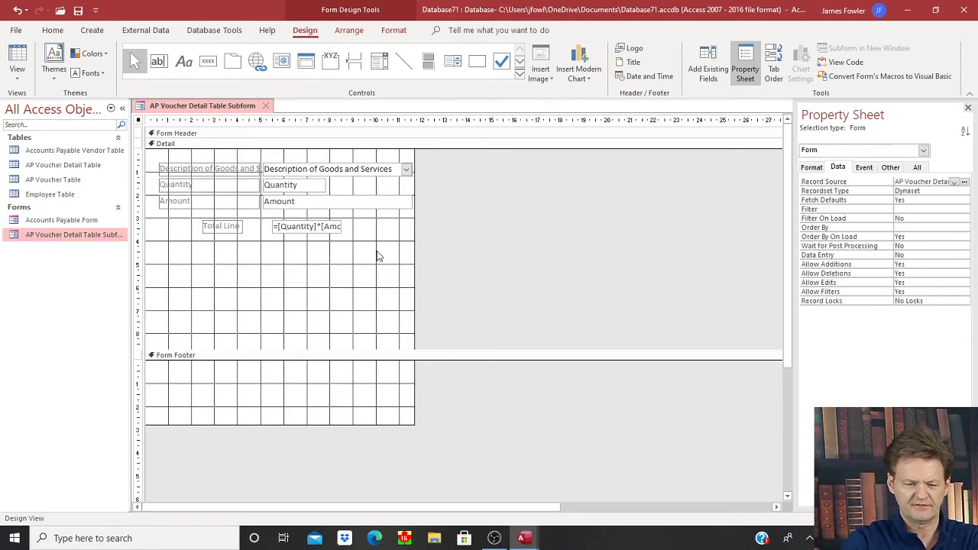
- Place an unbound text box in the Form Footer section and reduce the Detail section's height to about 5.2 cm
{"action": "left_click", "coordinate": [158, 61]}
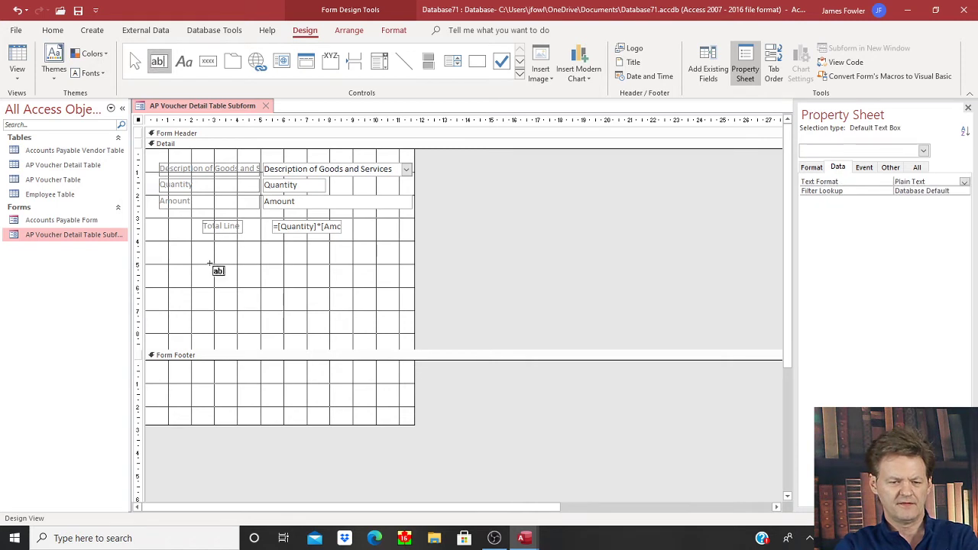
{"action": "left_click", "coordinate": [287, 379]}
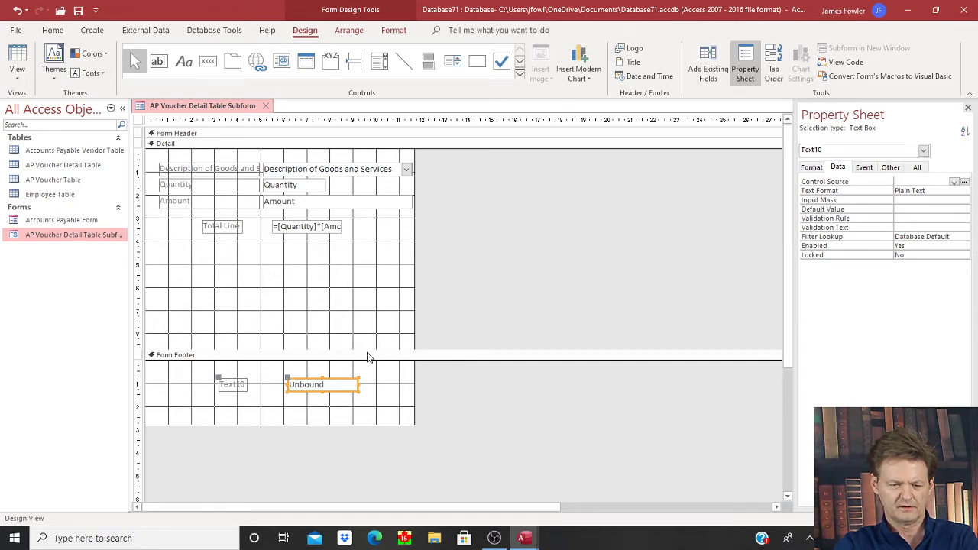
{"action": "left_click_drag", "start_coordinate": [364, 348], "coordinate": [366, 270]}
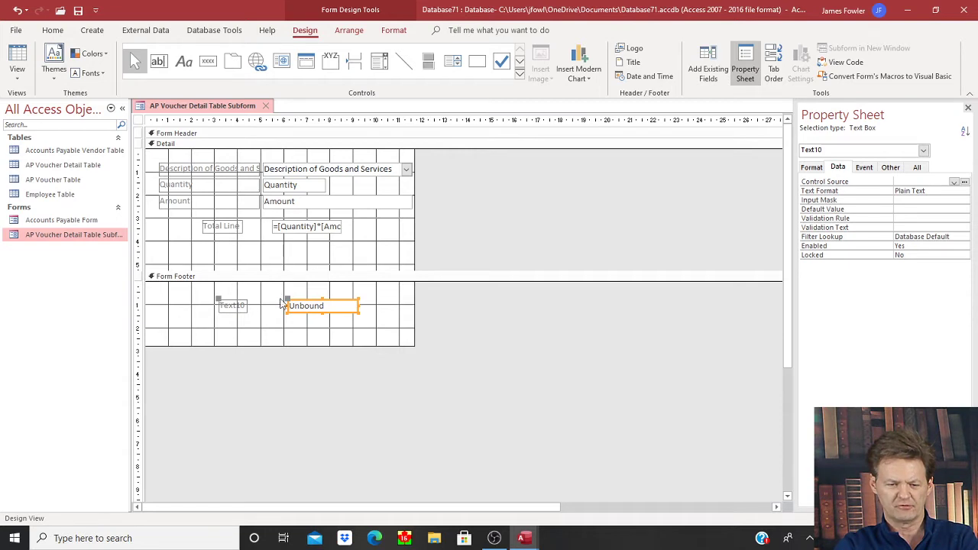
- Change the caption of the footer text box's label to Subtotal
{"action": "left_click", "coordinate": [233, 305]}
{"action": "double_click", "coordinate": [233, 305]}
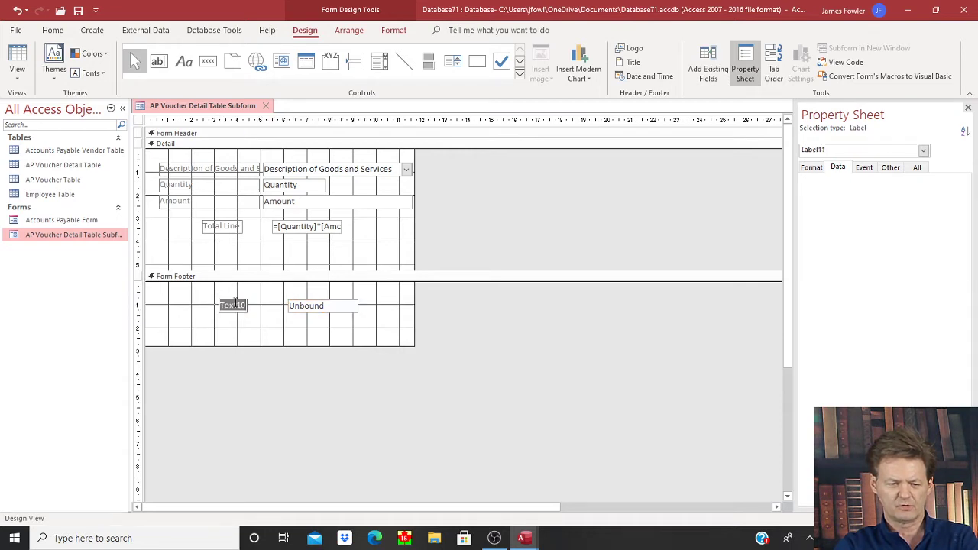
{"action": "type", "text": "Su"}
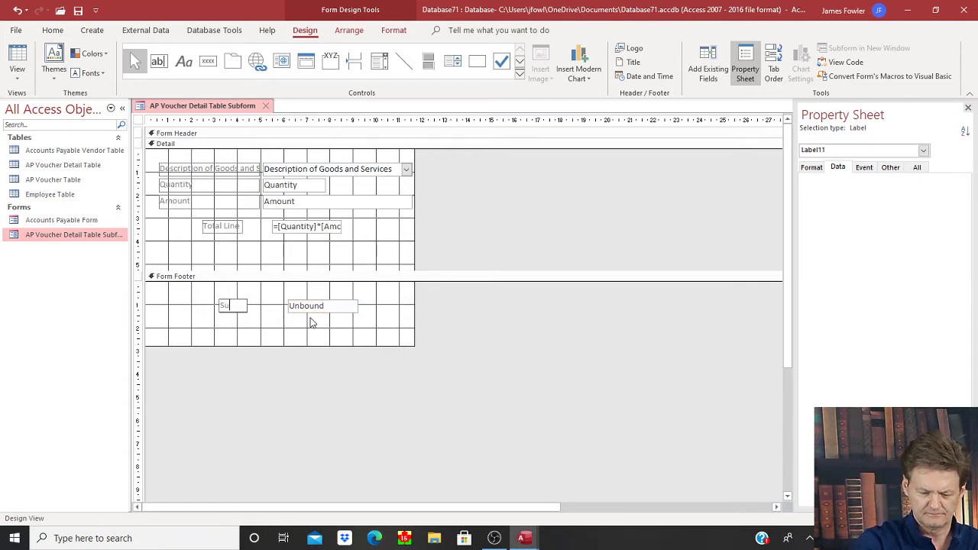
{"action": "type", "text": "btotal"}
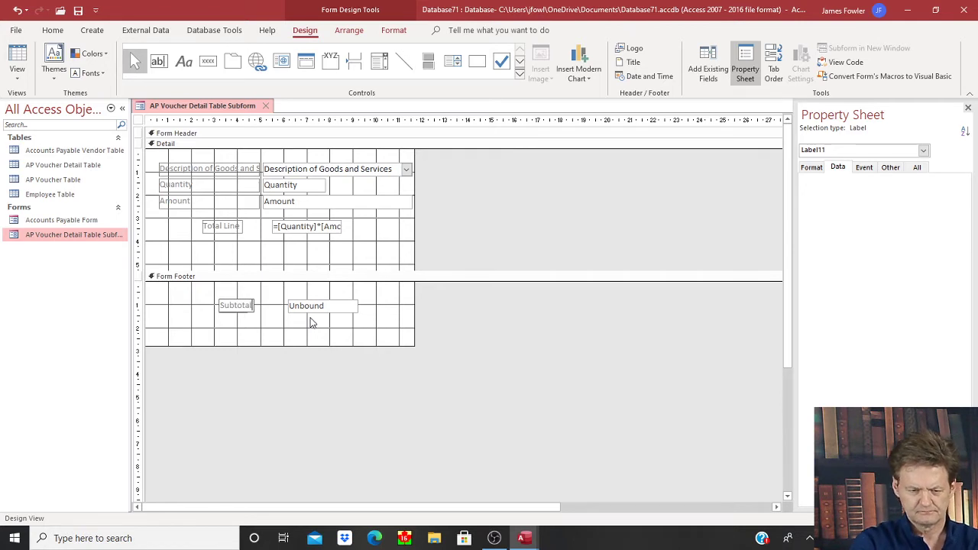
- Set the name of the unbound footer text box to Subtotal Amount
{"action": "left_click", "coordinate": [326, 306]}
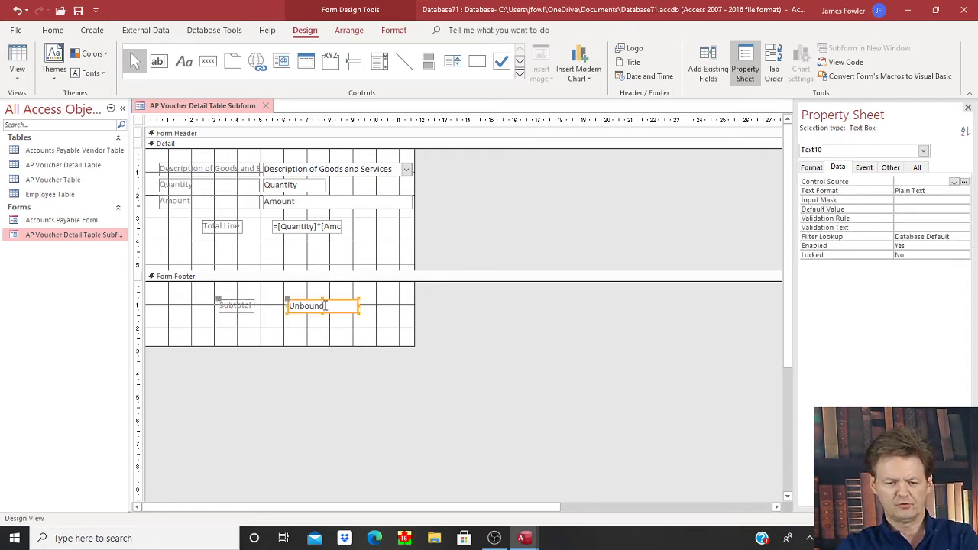
{"action": "left_click", "coordinate": [917, 168]}
{"action": "left_click", "coordinate": [926, 181]}
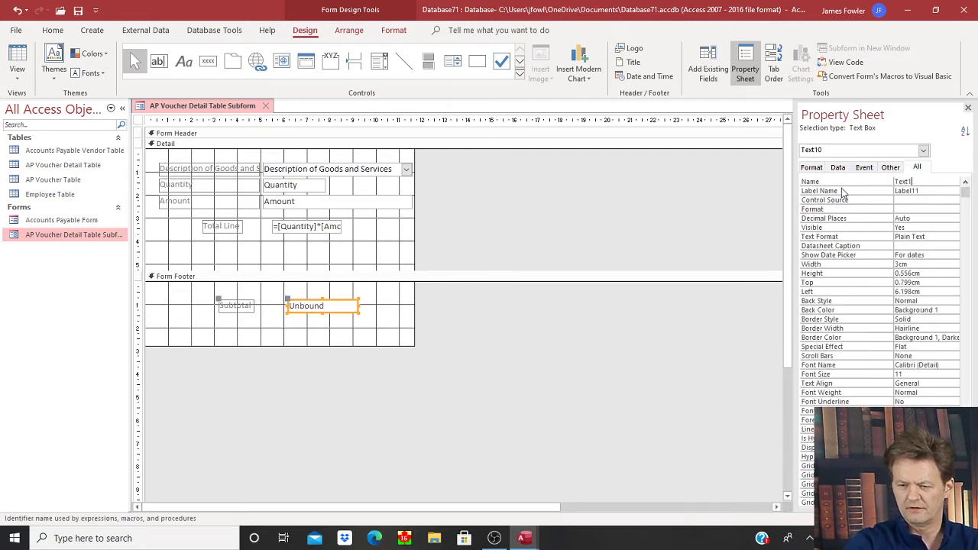
{"action": "key", "text": "BackSpace"}
{"action": "key", "text": "BackSpace"}
{"action": "key", "text": "BackSpace"}
{"action": "key", "text": "BackSpace"}
{"action": "key", "text": "BackSpace"}
{"action": "type", "text": "Subtotal A"}
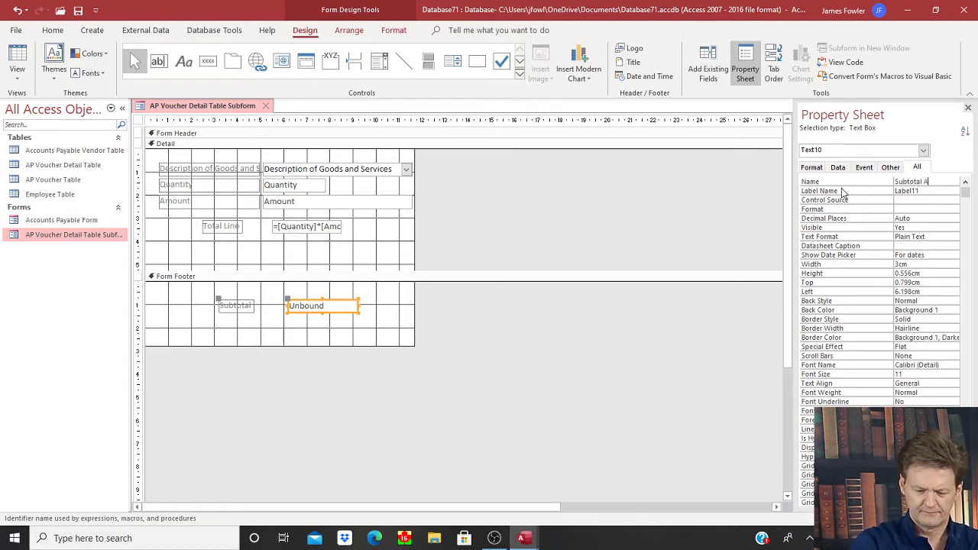
{"action": "type", "text": "mount"}
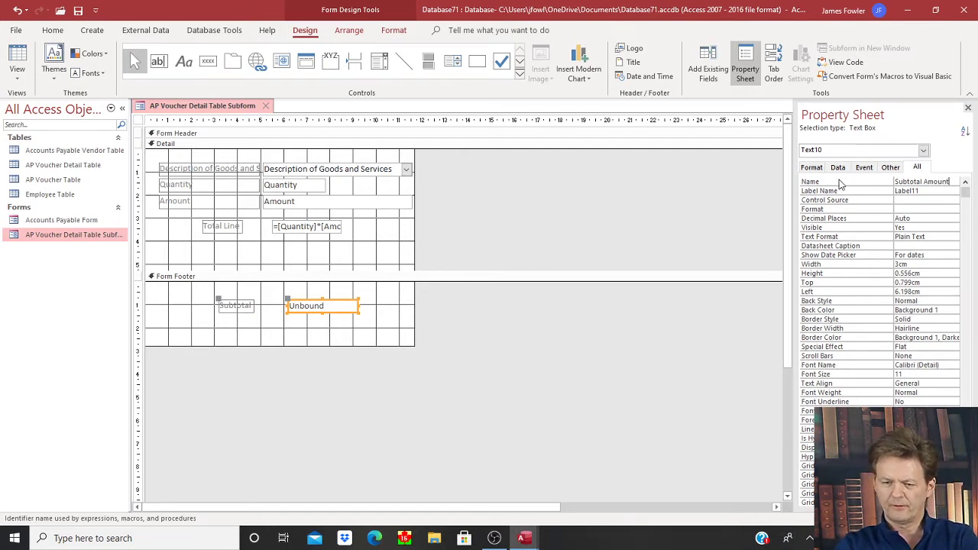
- Build the expression Sum([Quantity] * [Amount]) as the control source of the Subtotal Amount text box
{"action": "left_click", "coordinate": [837, 169]}
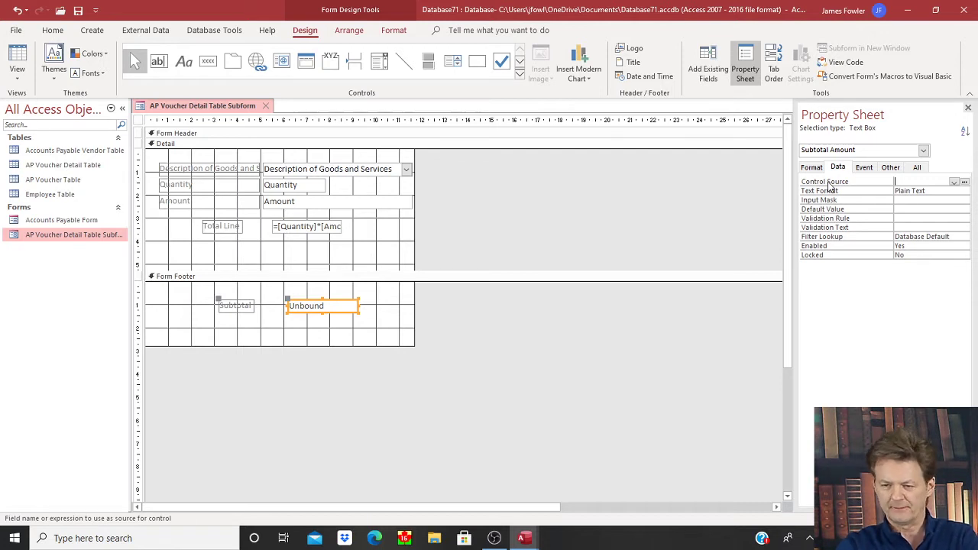
{"action": "left_click", "coordinate": [965, 182]}
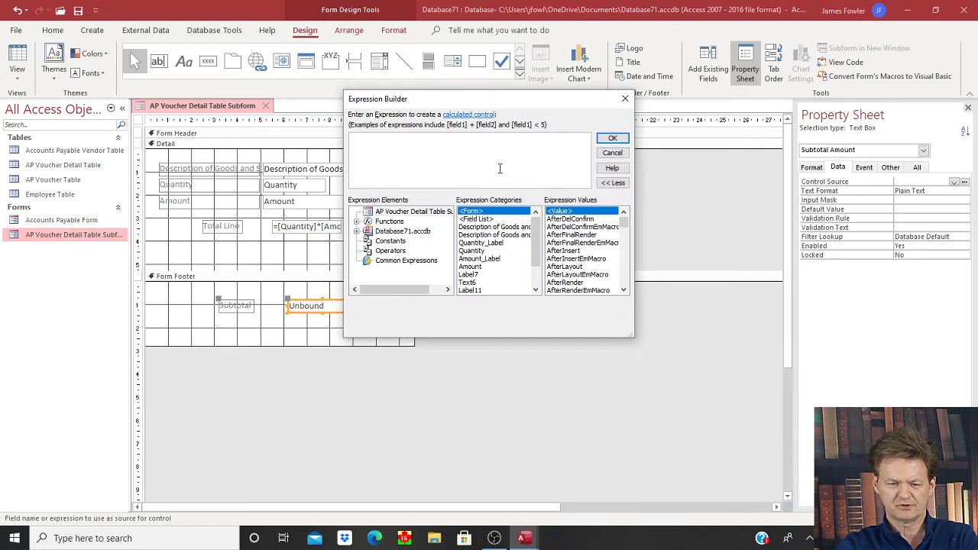
{"action": "type", "text": "S"}
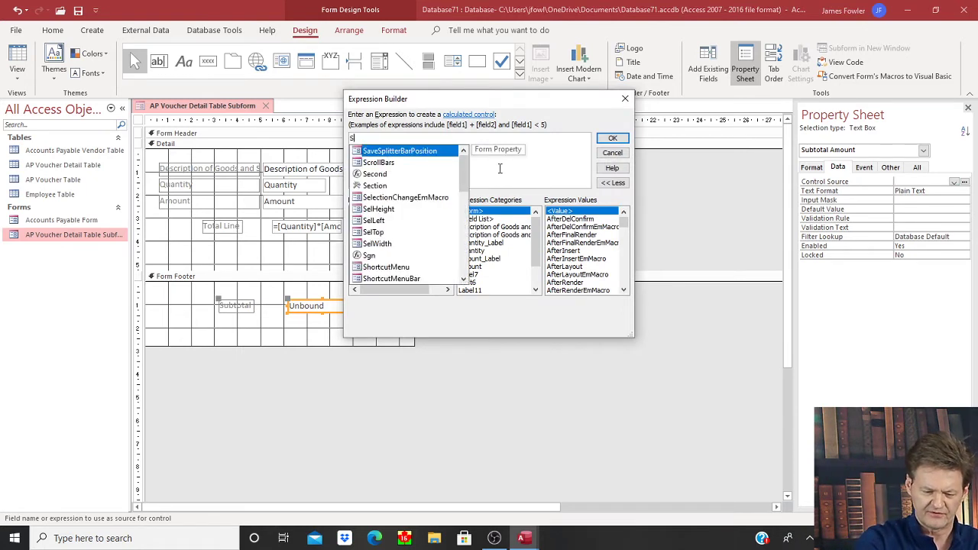
{"action": "type", "text": "um("}
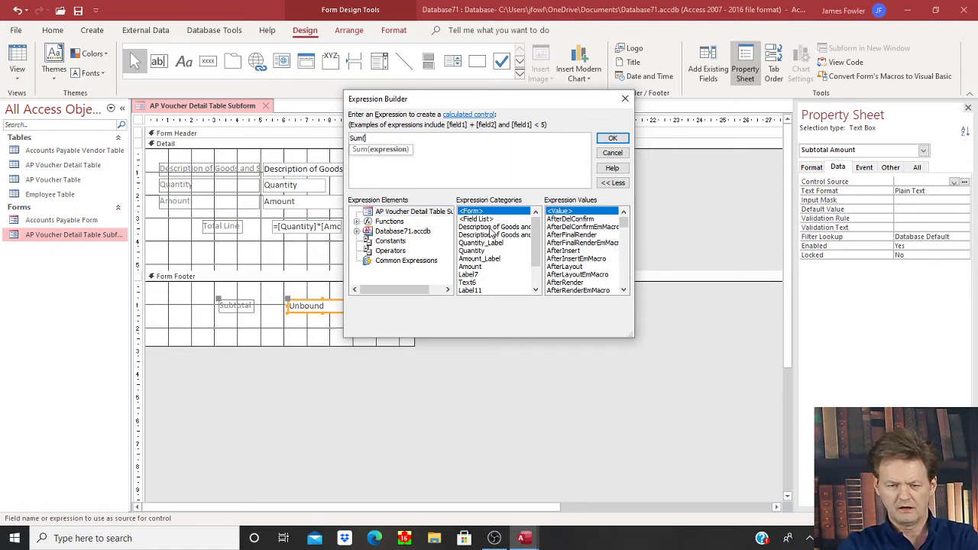
{"action": "double_click", "coordinate": [472, 250]}
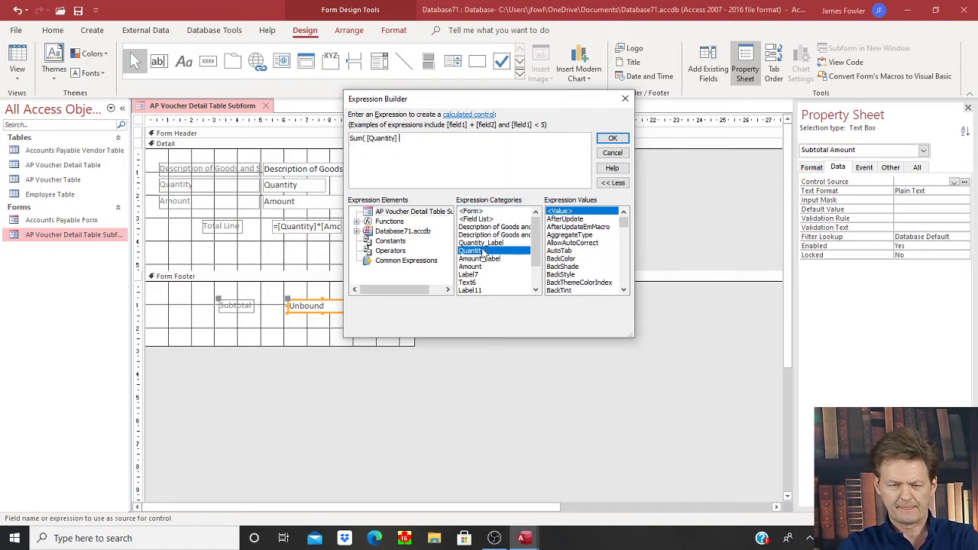
{"action": "type", "text": "*"}
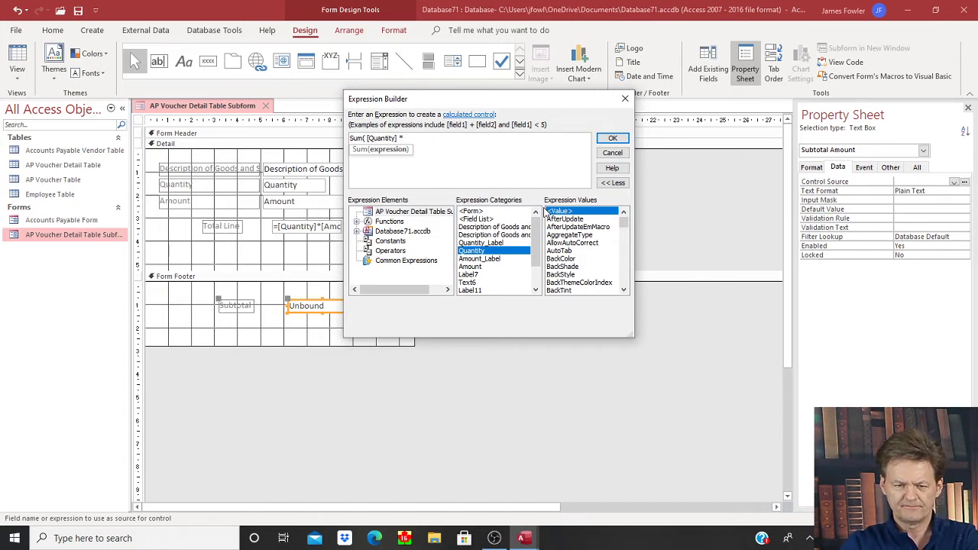
{"action": "left_click", "coordinate": [469, 267]}
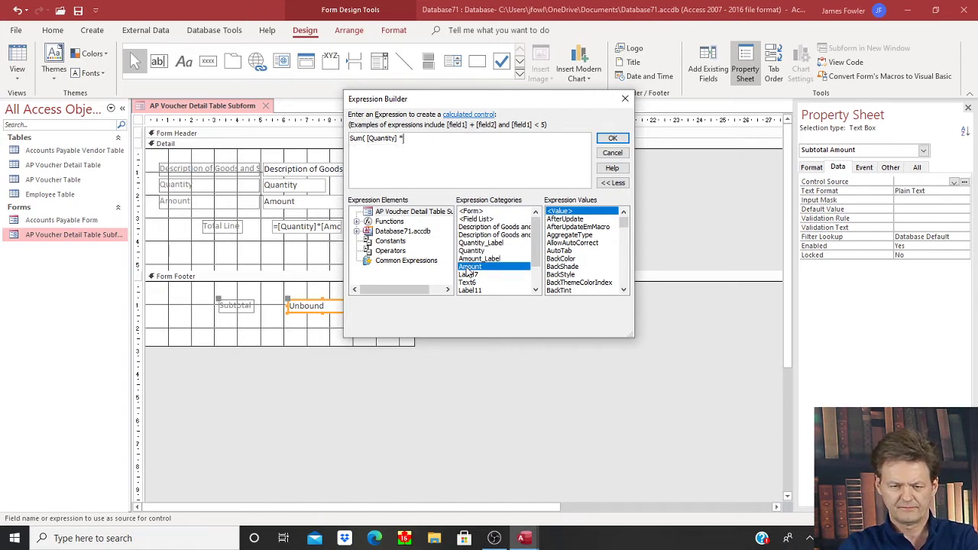
{"action": "double_click", "coordinate": [469, 267]}
{"action": "type", "text": ")"}
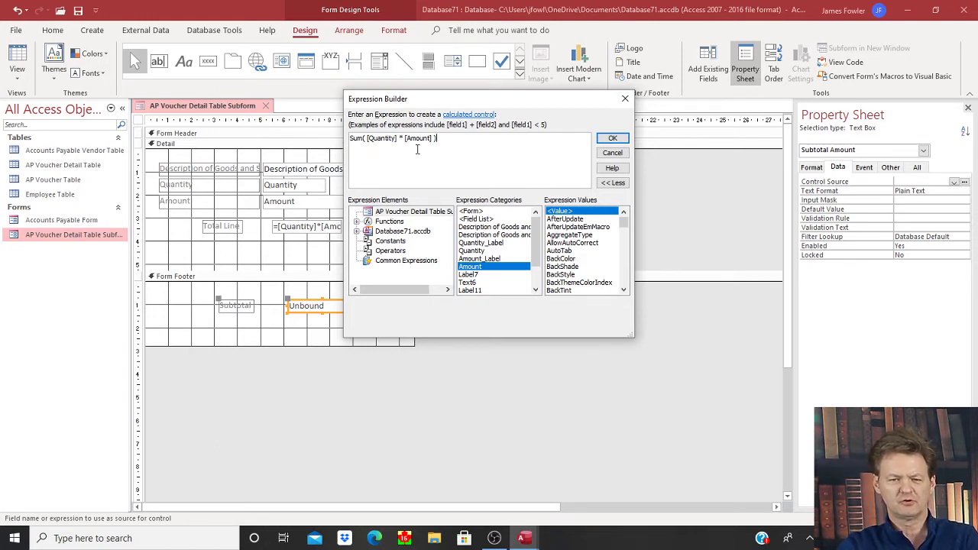
{"action": "left_click", "coordinate": [613, 139]}
- Set the Subtotal Amount text box's format to Currency and save the subform
{"action": "left_click", "coordinate": [812, 167]}
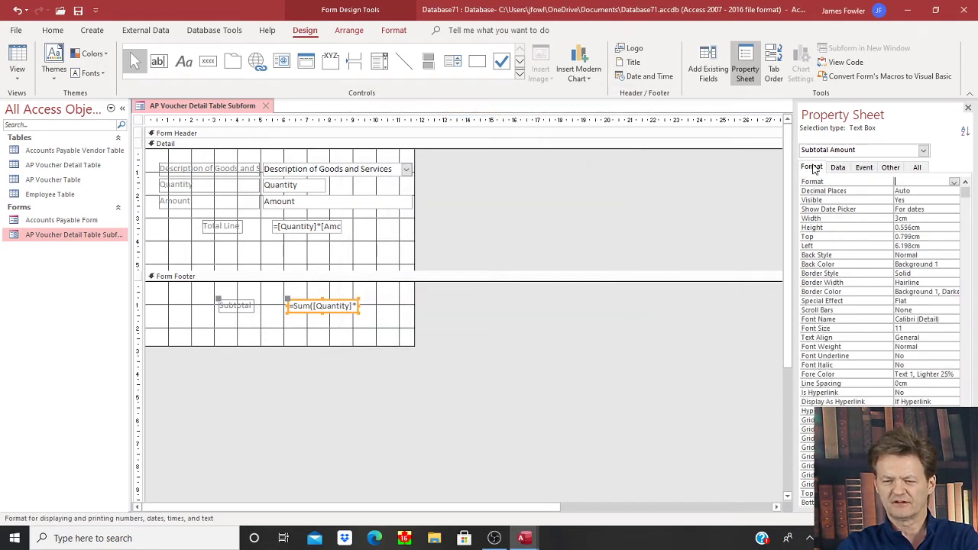
{"action": "left_click", "coordinate": [954, 184]}
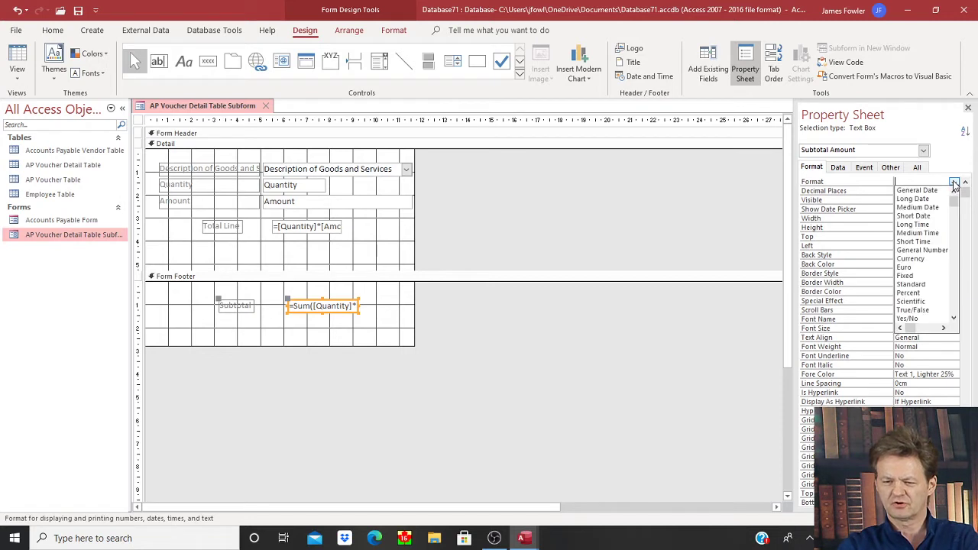
{"action": "left_click", "coordinate": [933, 262]}
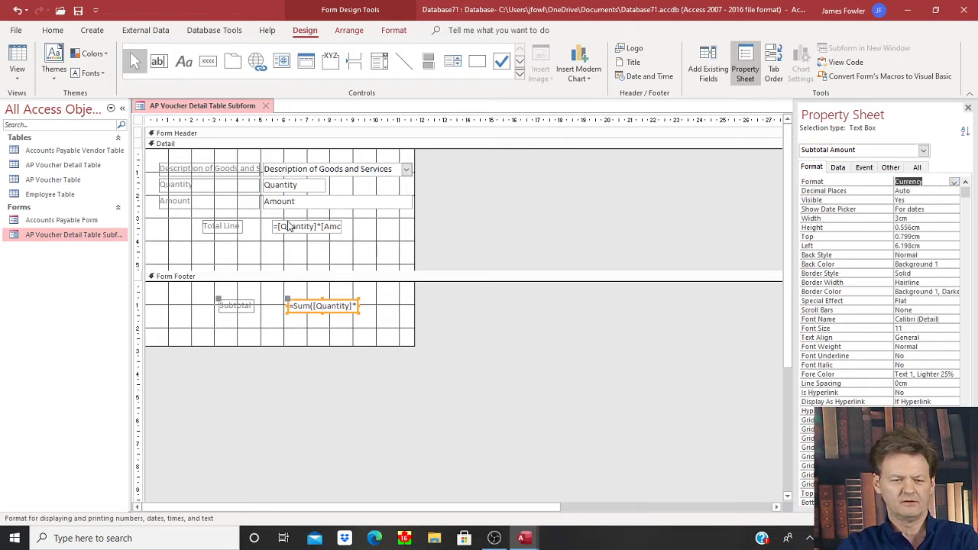
{"action": "right_click", "coordinate": [219, 106]}
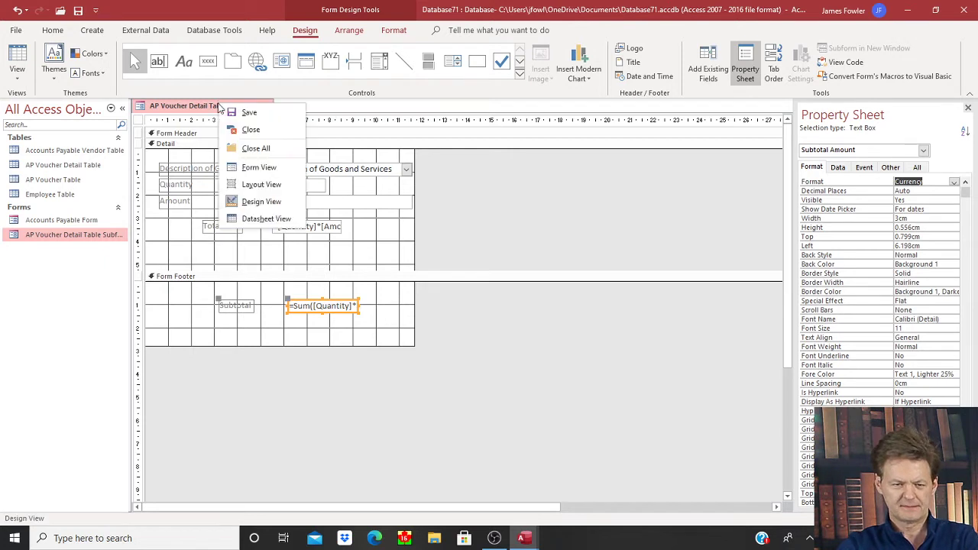
{"action": "left_click", "coordinate": [247, 112]}
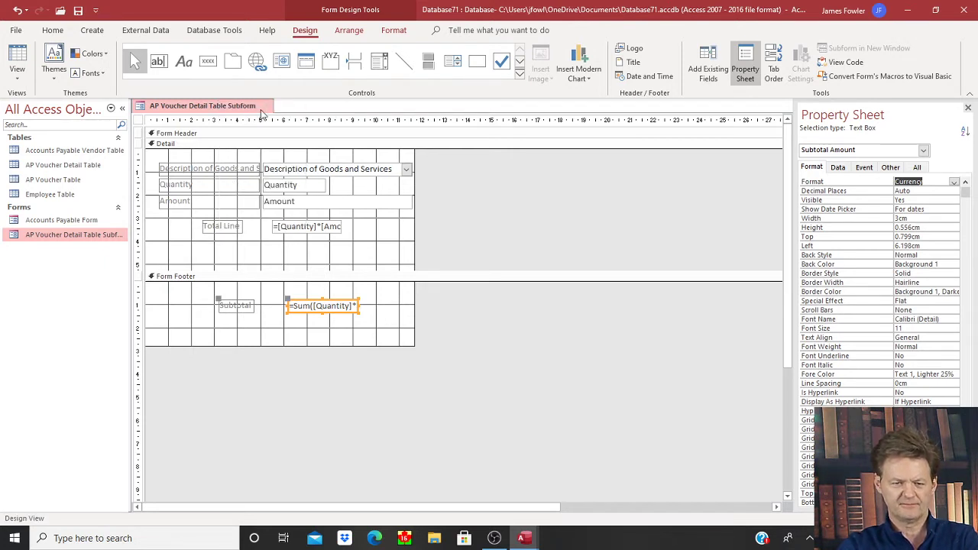
- Close the AP Voucher Detail Table Subform and open the Accounts Payable Form in Design View
{"action": "left_click", "coordinate": [262, 111]}
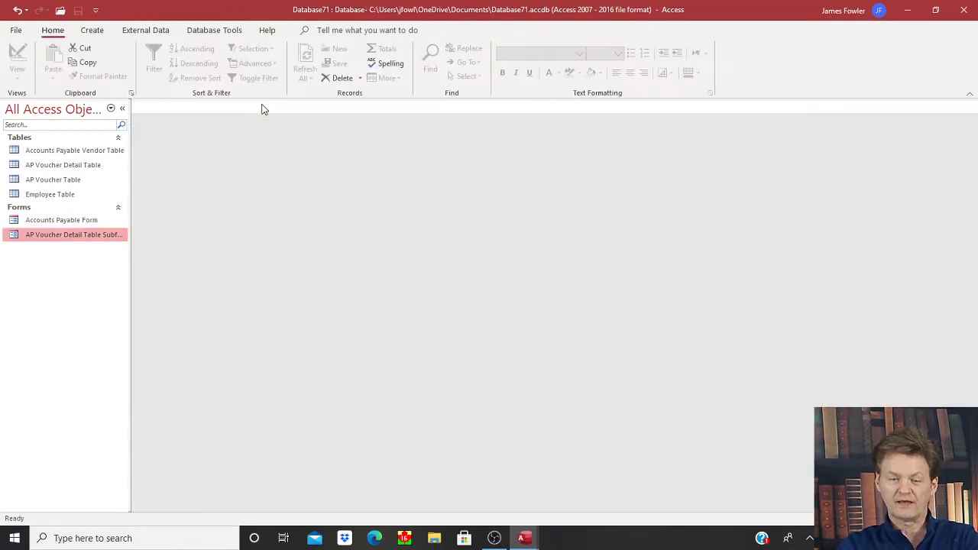
{"action": "double_click", "coordinate": [75, 220]}
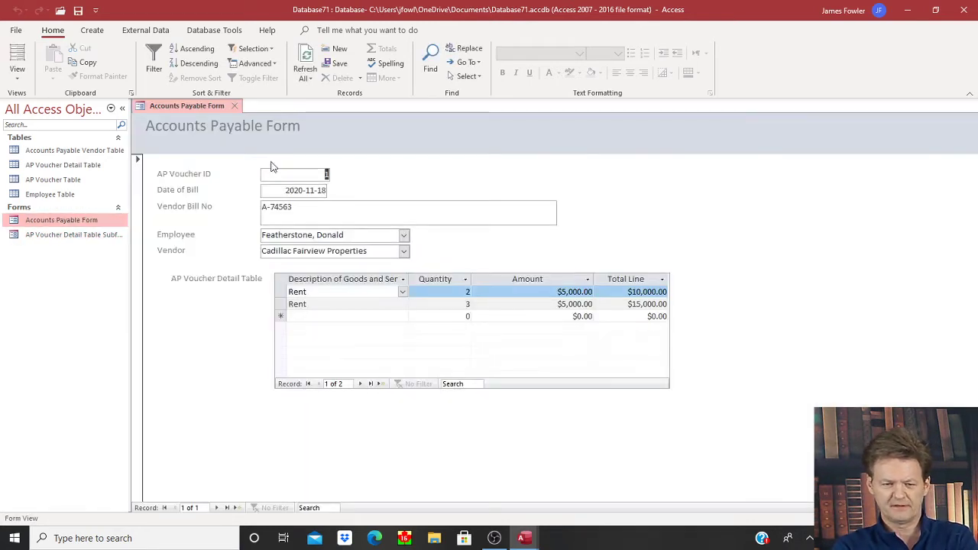
{"action": "right_click", "coordinate": [178, 108]}
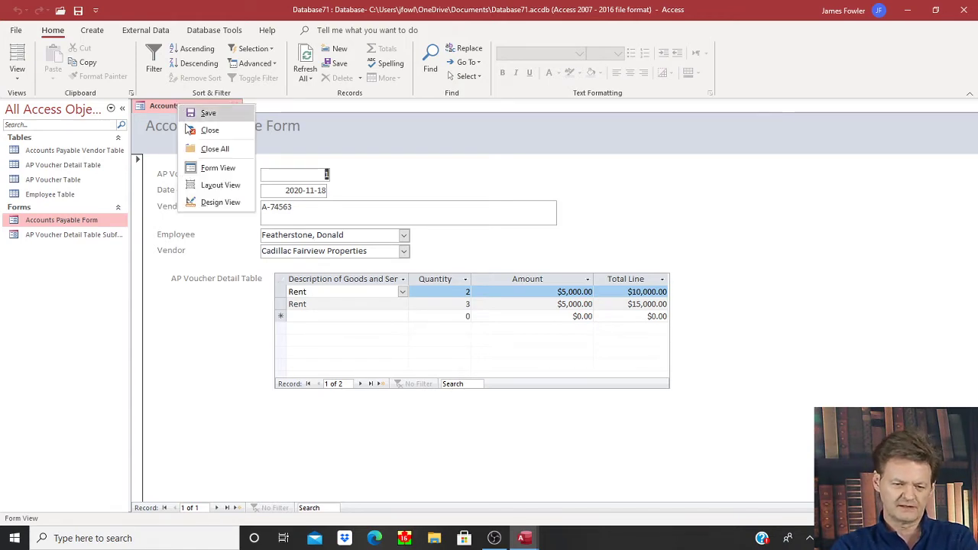
{"action": "left_click", "coordinate": [214, 202]}
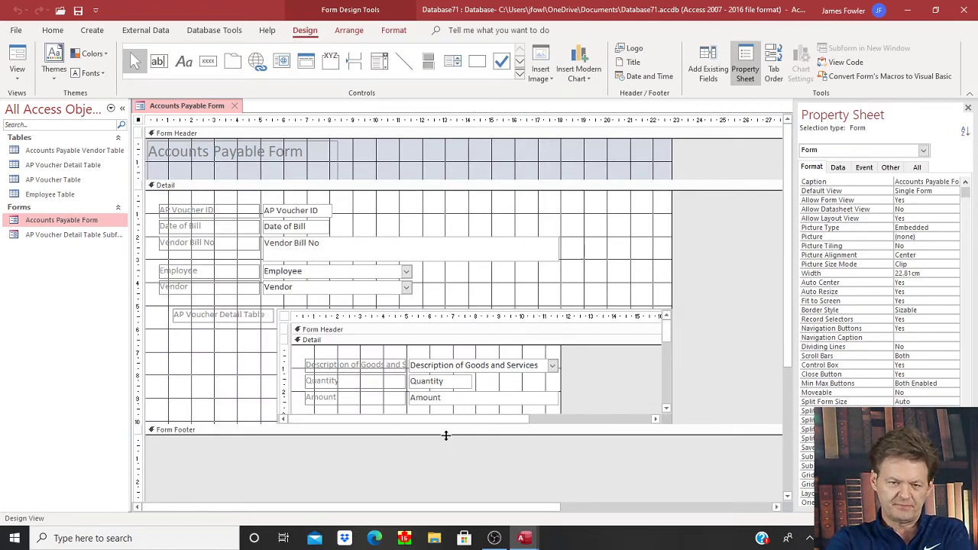
- Extend the form's Detail section downward and add an unbound text box below the subform
{"action": "left_click", "coordinate": [691, 424]}
{"action": "left_click_drag", "start_coordinate": [690, 424], "coordinate": [698, 499]}
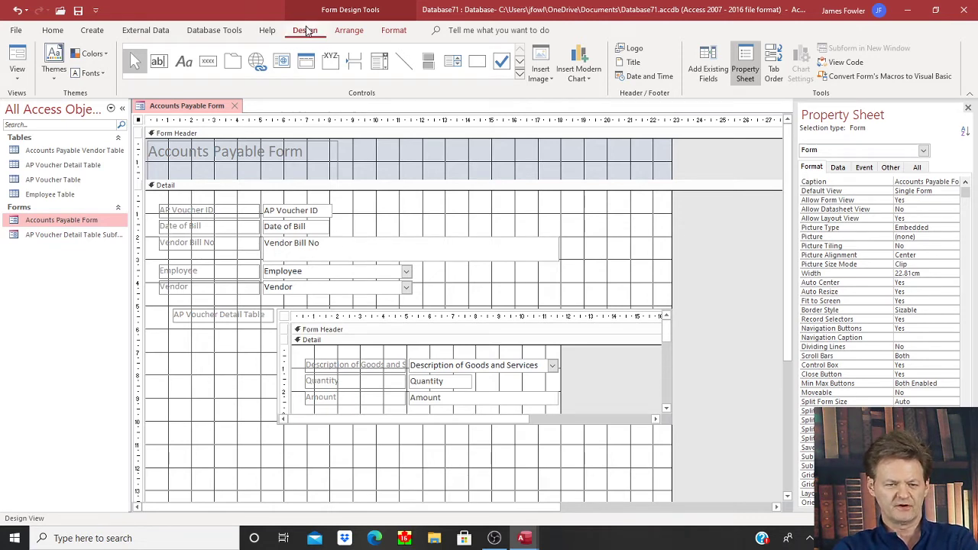
{"action": "left_click", "coordinate": [158, 62]}
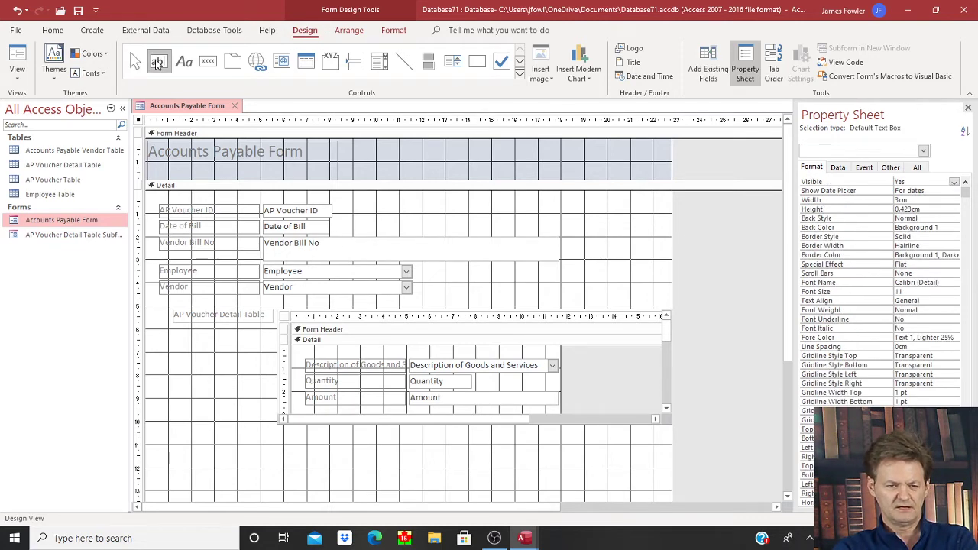
{"action": "left_click", "coordinate": [421, 439]}
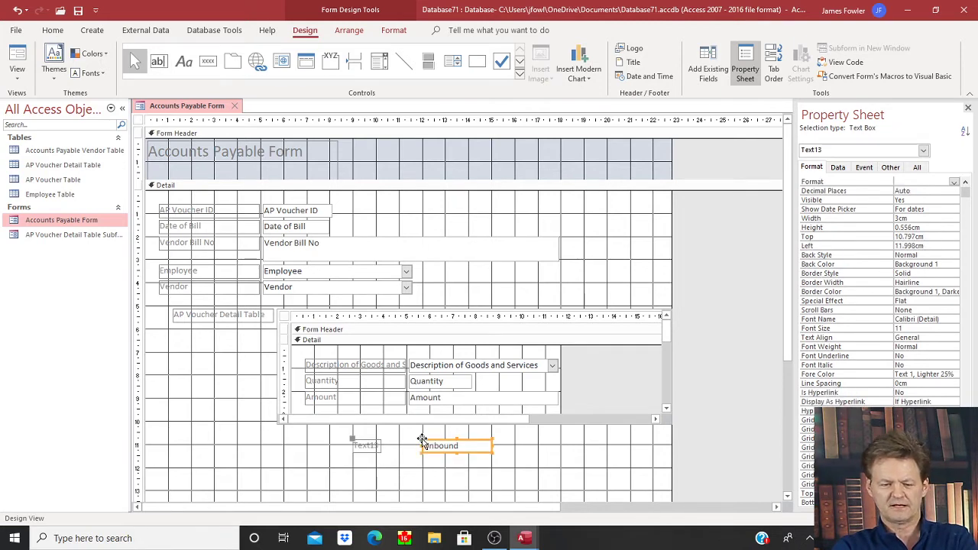
- Change the caption of the new text box's label to Subform
{"action": "left_click", "coordinate": [360, 445]}
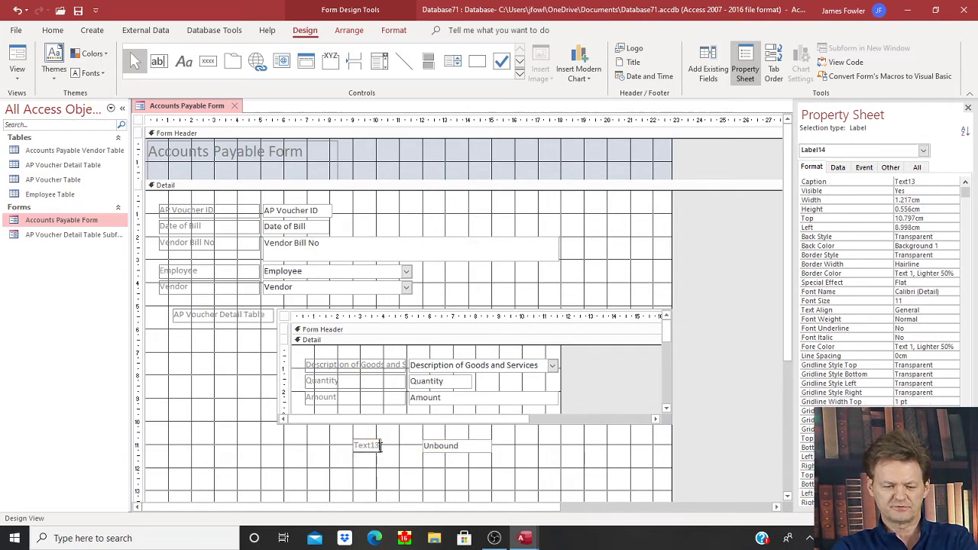
{"action": "key", "text": "BackSpace"}
{"action": "key", "text": "BackSpace"}
{"action": "key", "text": "BackSpace"}
{"action": "key", "text": "BackSpace"}
{"action": "key", "text": "BackSpace"}
{"action": "key", "text": "BackSpace"}
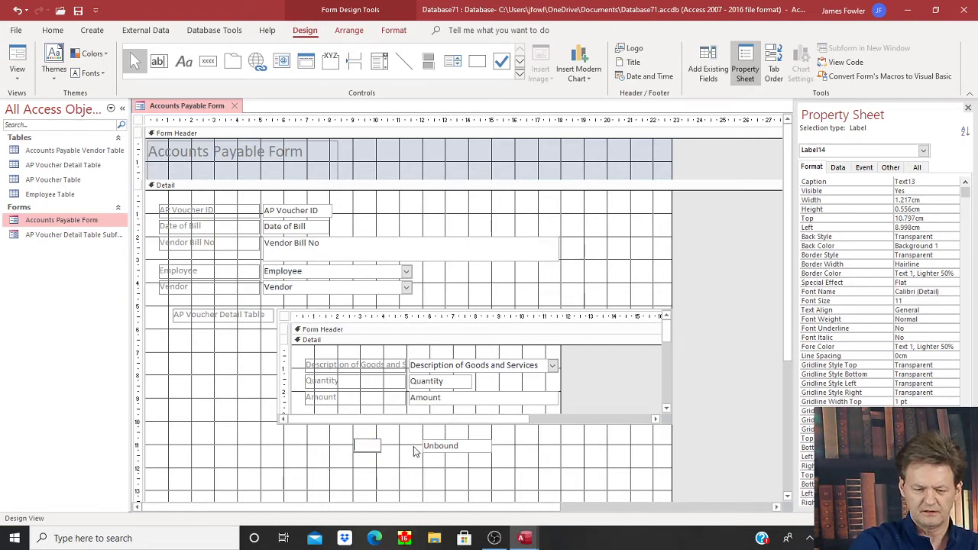
{"action": "type", "text": "Sub"}
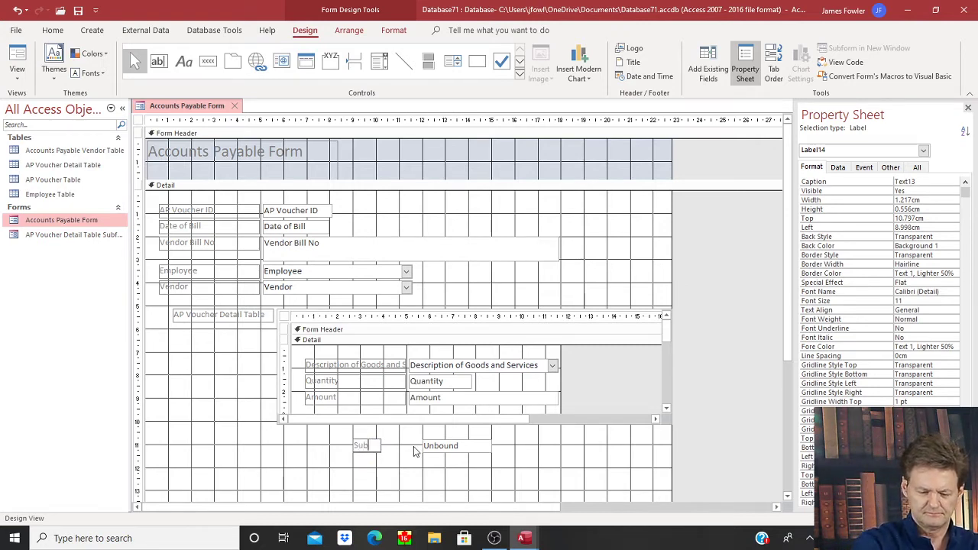
{"action": "type", "text": "fo"}
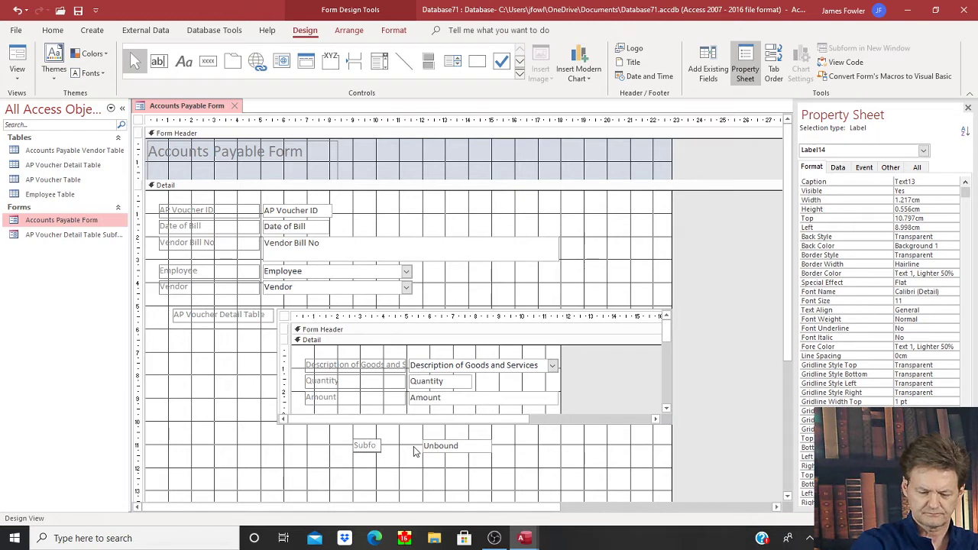
{"action": "type", "text": "rm"}
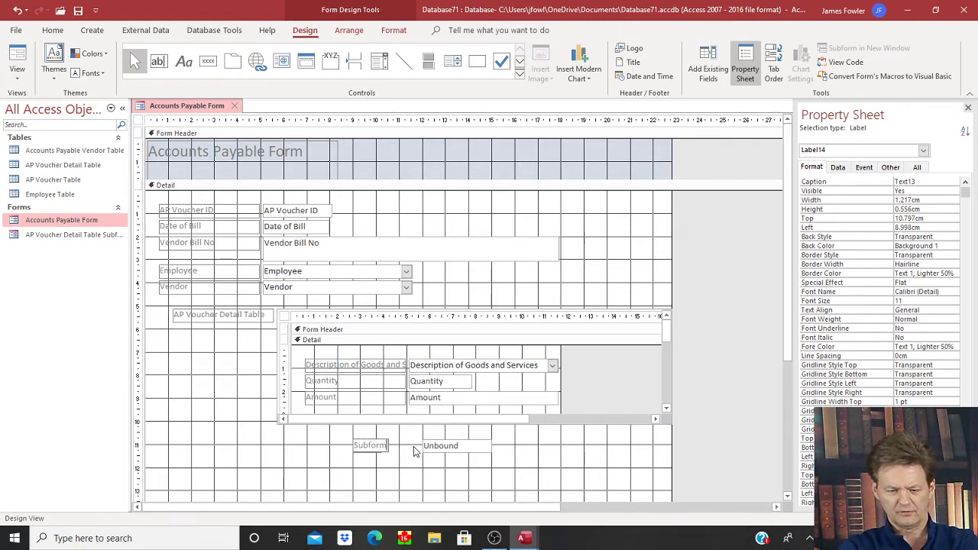
{"action": "key", "text": "Tab"}
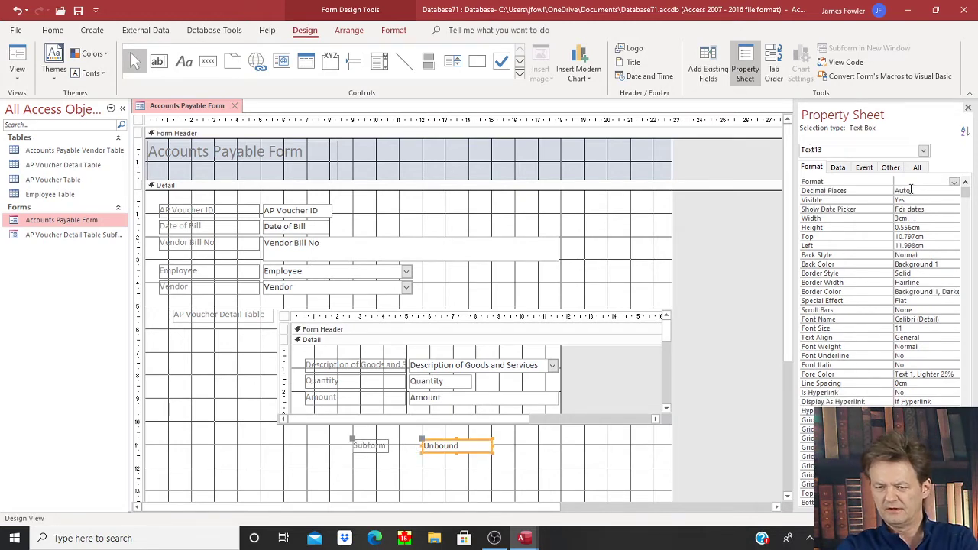
- Set the name of the unbound text box below the subform to Subtotal Amount AP Form
{"action": "left_click", "coordinate": [920, 168]}
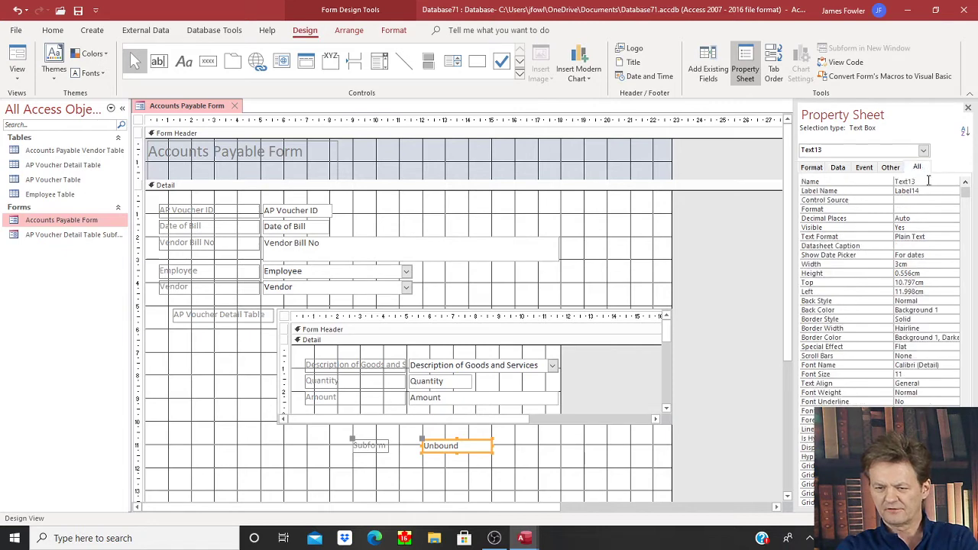
{"action": "left_click", "coordinate": [929, 182]}
{"action": "key", "text": "BackSpace"}
{"action": "key", "text": "BackSpace"}
{"action": "key", "text": "BackSpace"}
{"action": "key", "text": "BackSpace"}
{"action": "key", "text": "BackSpace"}
{"action": "key", "text": "BackSpace"}
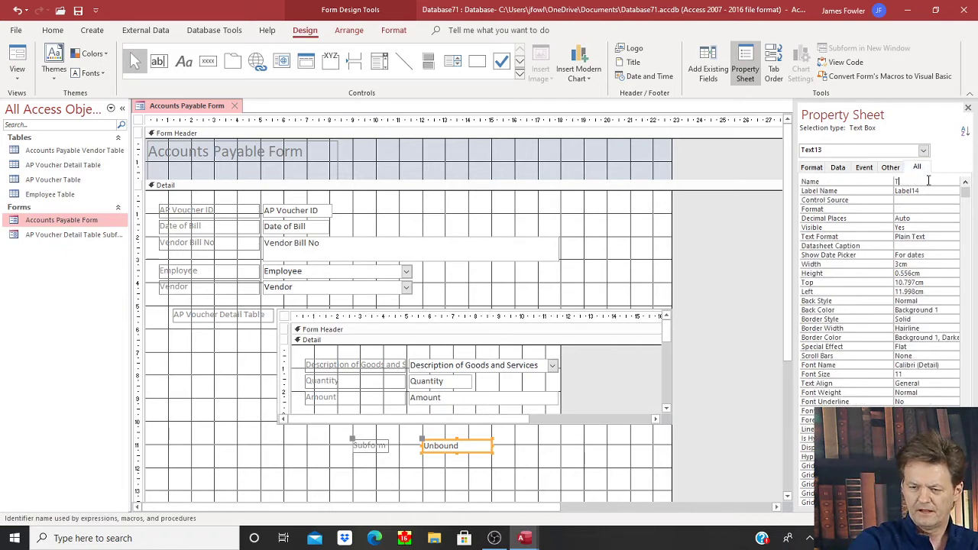
{"action": "type", "text": "Subf"}
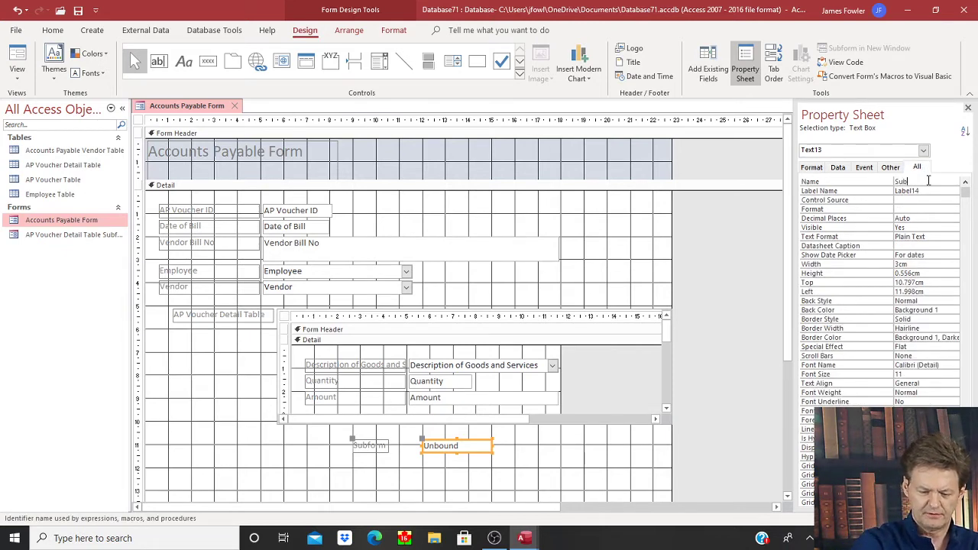
{"action": "type", "text": "otal"}
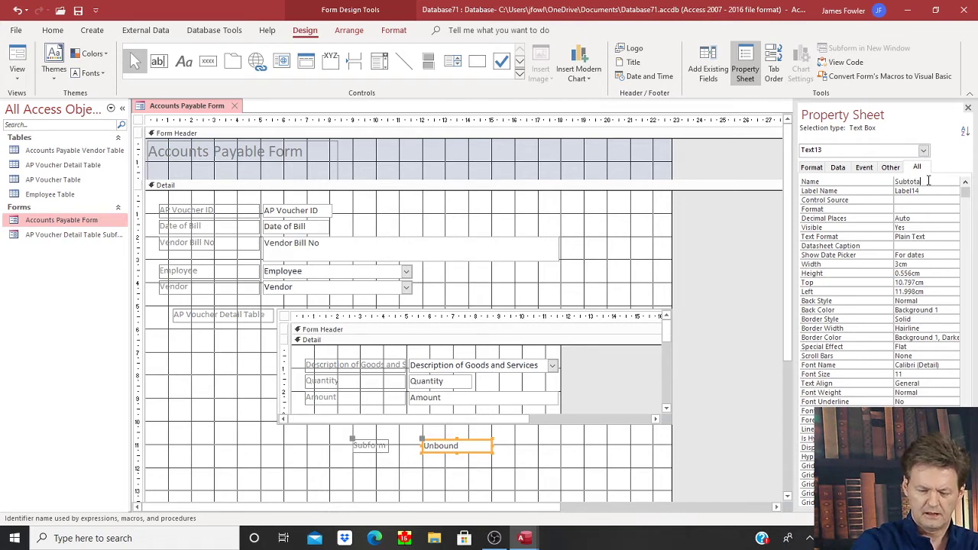
{"action": "type", "text": " Amoun"}
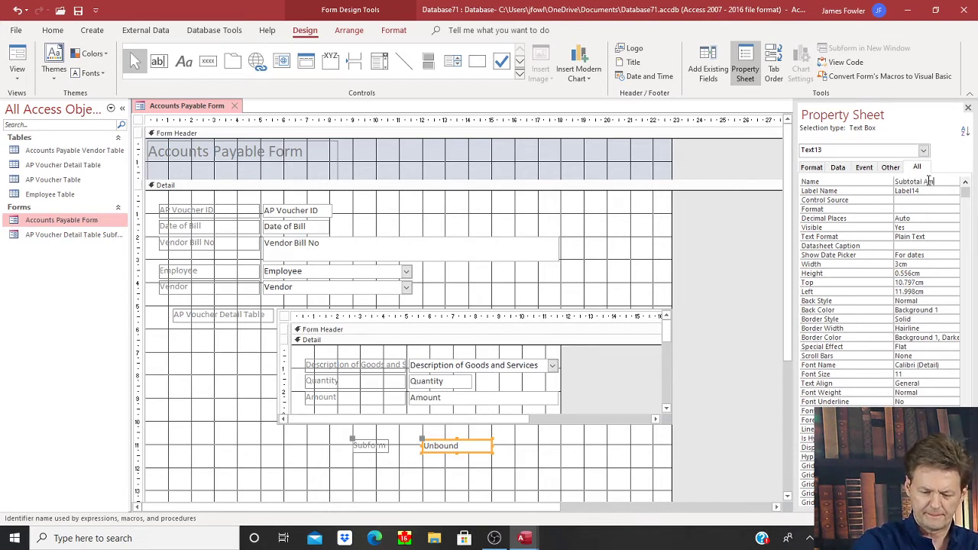
{"action": "type", "text": "t"}
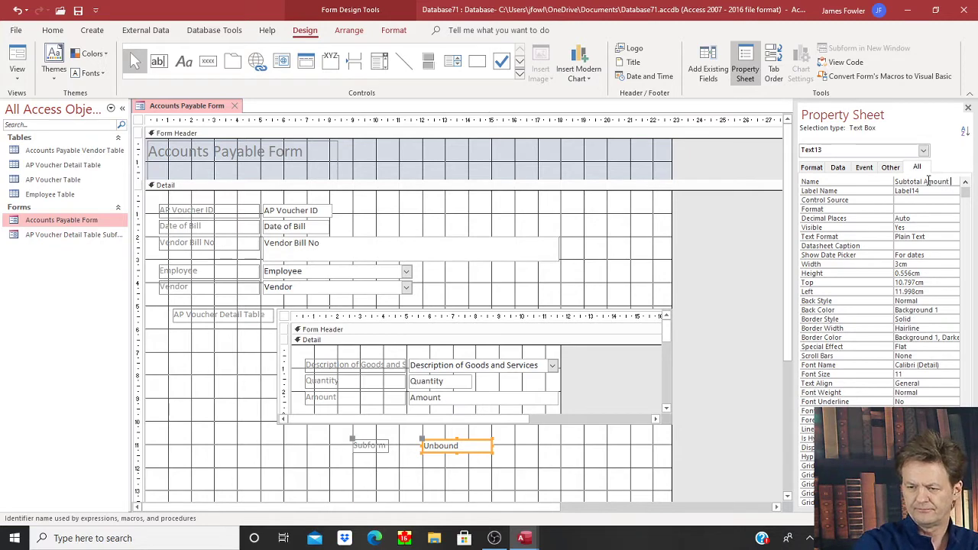
{"action": "type", "text": " A"}
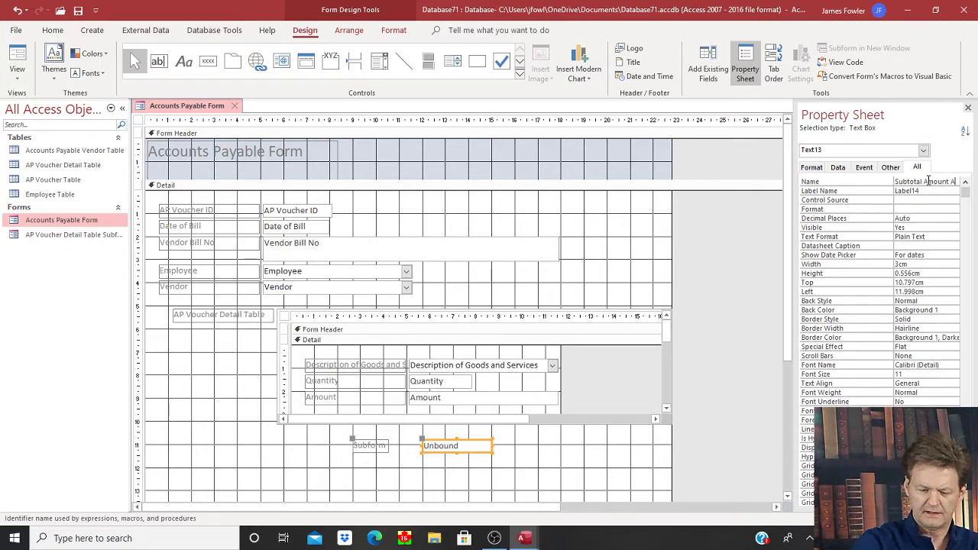
{"action": "type", "text": "P Fo"}
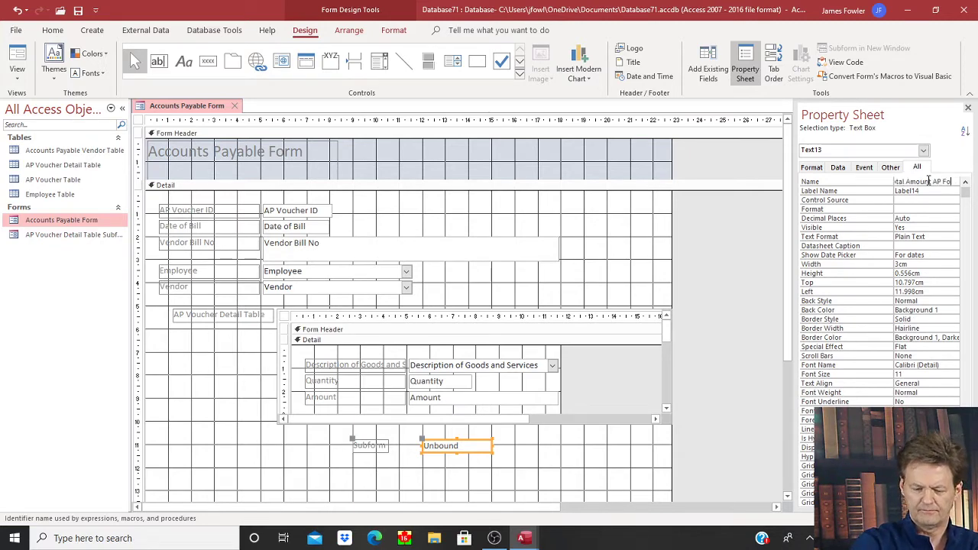
{"action": "type", "text": "rm"}
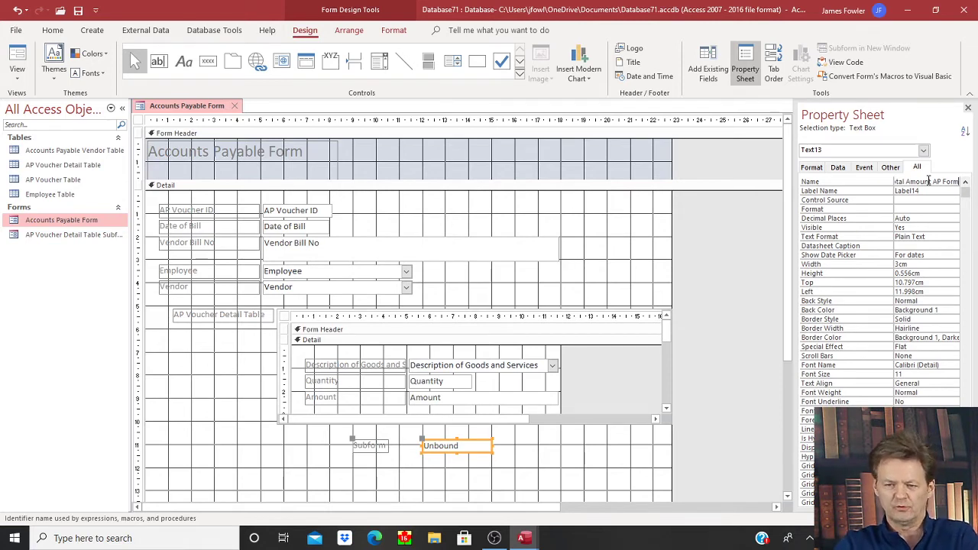
- Open the Expression Builder for the control source of the Subtotal Amount AP Form text box
{"action": "left_click", "coordinate": [838, 168]}
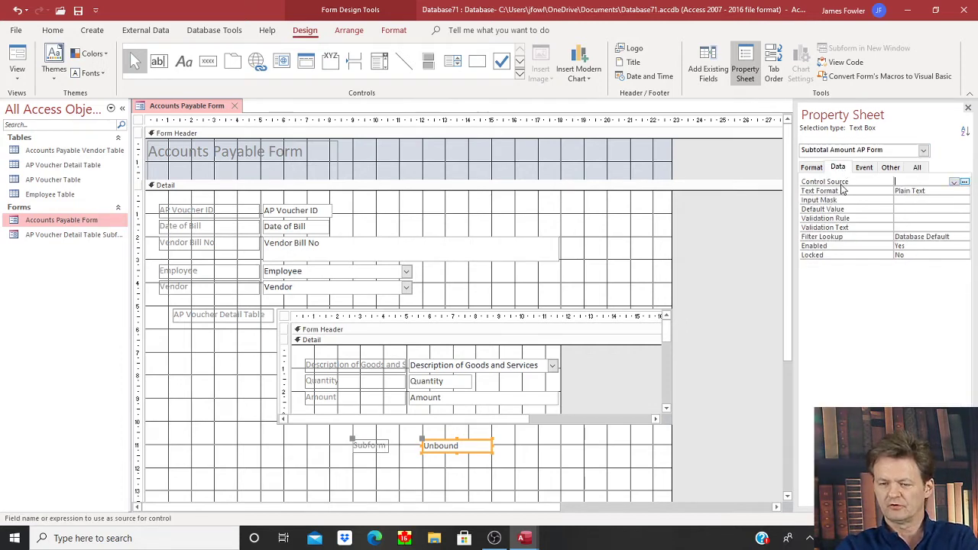
{"action": "left_click", "coordinate": [965, 182]}
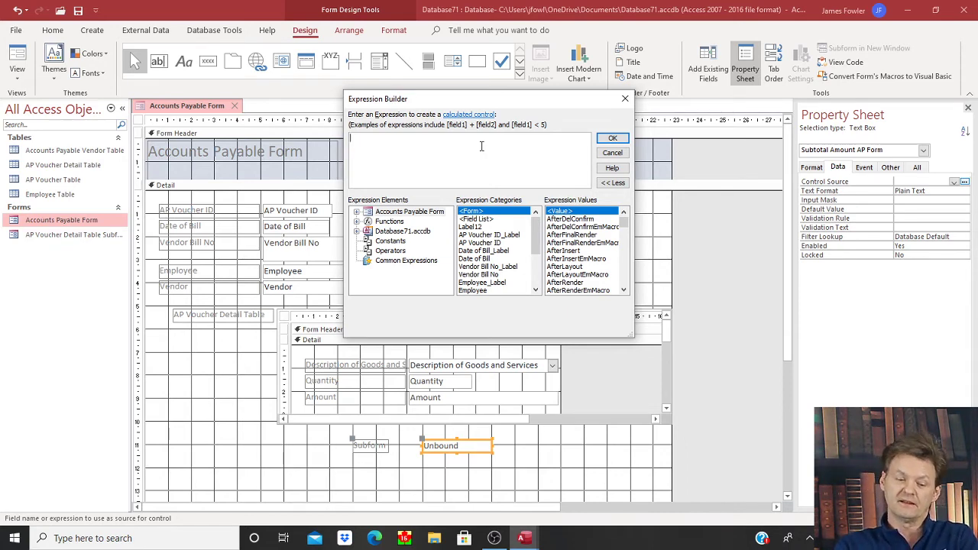
- Build the expression [AP Voucher Detail Table Subform].[Form]![Subtotal Amount] for the text box's control source
{"action": "type", "text": "ap"}
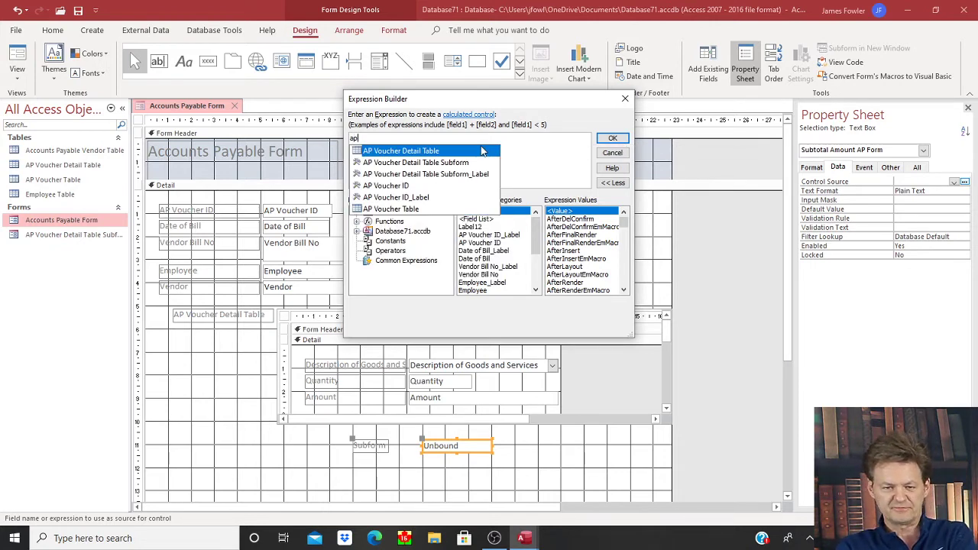
{"action": "double_click", "coordinate": [450, 163]}
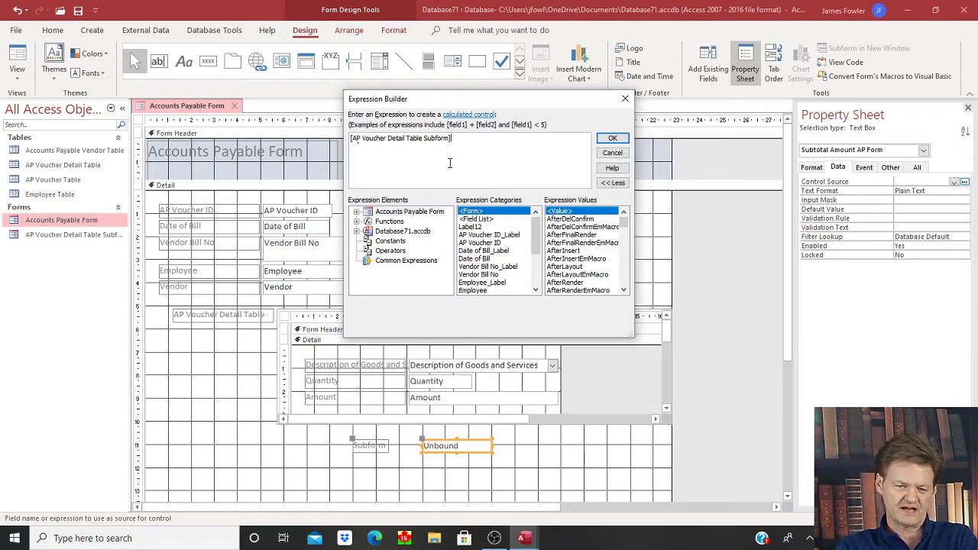
{"action": "type", "text": "."}
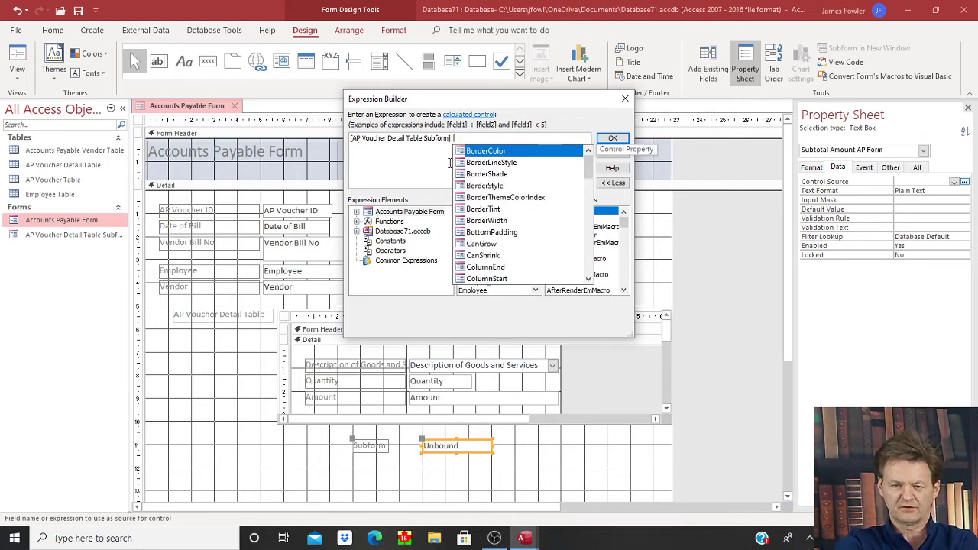
{"action": "type", "text": "fo"}
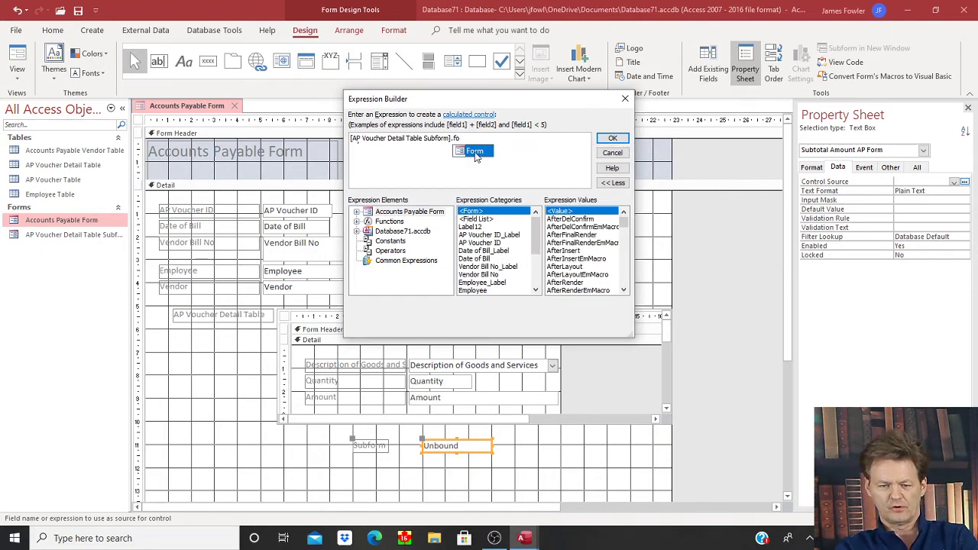
{"action": "double_click", "coordinate": [475, 152]}
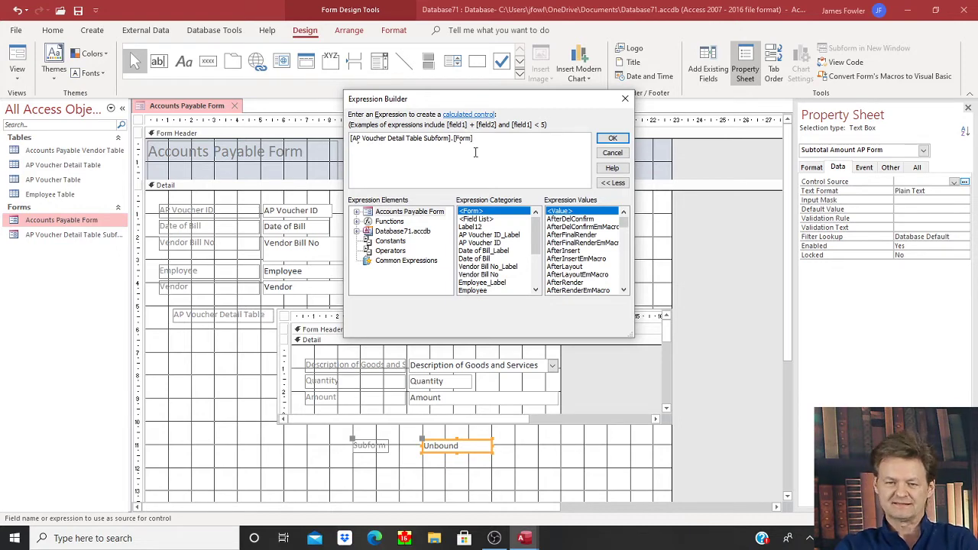
{"action": "type", "text": "!"}
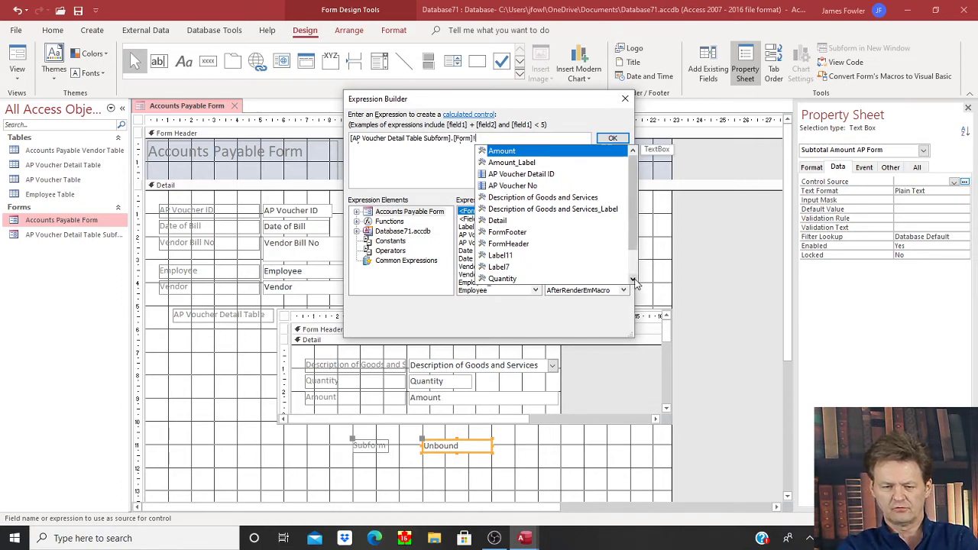
{"action": "left_click", "coordinate": [633, 282]}
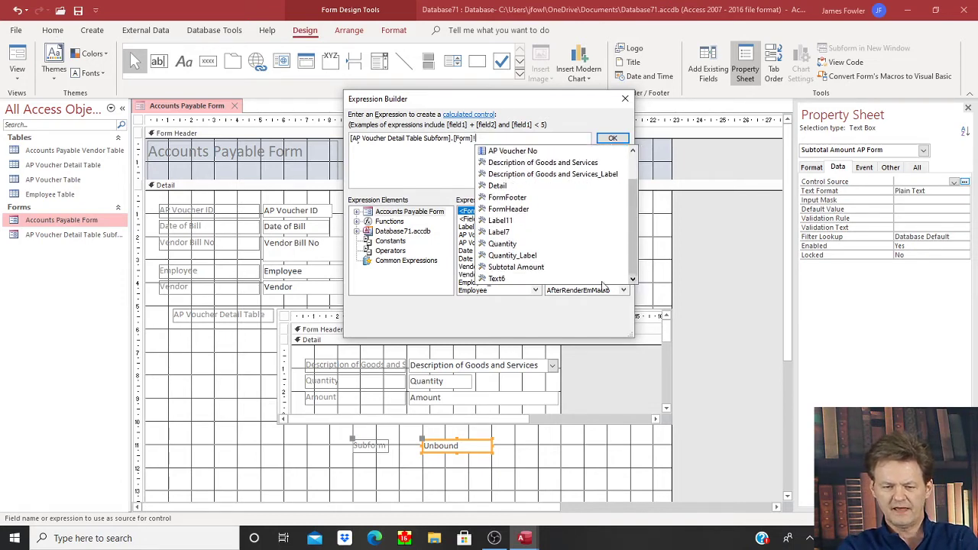
{"action": "double_click", "coordinate": [521, 269]}
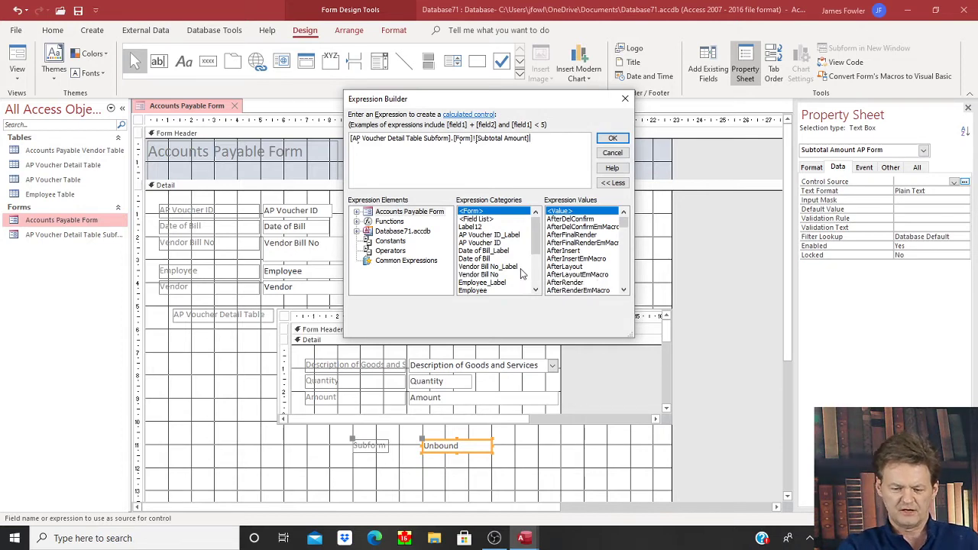
- Clear the whole expression from the Expression Builder
{"action": "key", "text": "BackSpace"}
{"action": "key", "text": "BackSpace"}
{"action": "key", "text": "BackSpace"}
{"action": "key", "text": "BackSpace"}
{"action": "key", "text": "BackSpace"}
{"action": "key", "text": "BackSpace"}
{"action": "key", "text": "BackSpace"}
{"action": "key", "text": "BackSpace"}
{"action": "key", "text": "BackSpace"}
{"action": "key", "text": "BackSpace"}
{"action": "key", "text": "BackSpace"}
{"action": "key", "text": "BackSpace"}
{"action": "key", "text": "BackSpace"}
{"action": "key", "text": "BackSpace"}
{"action": "key", "text": "BackSpace"}
{"action": "key", "text": "BackSpace"}
{"action": "key", "text": "BackSpace"}
{"action": "key", "text": "BackSpace"}
{"action": "key", "text": "BackSpace"}
{"action": "key", "text": "BackSpace"}
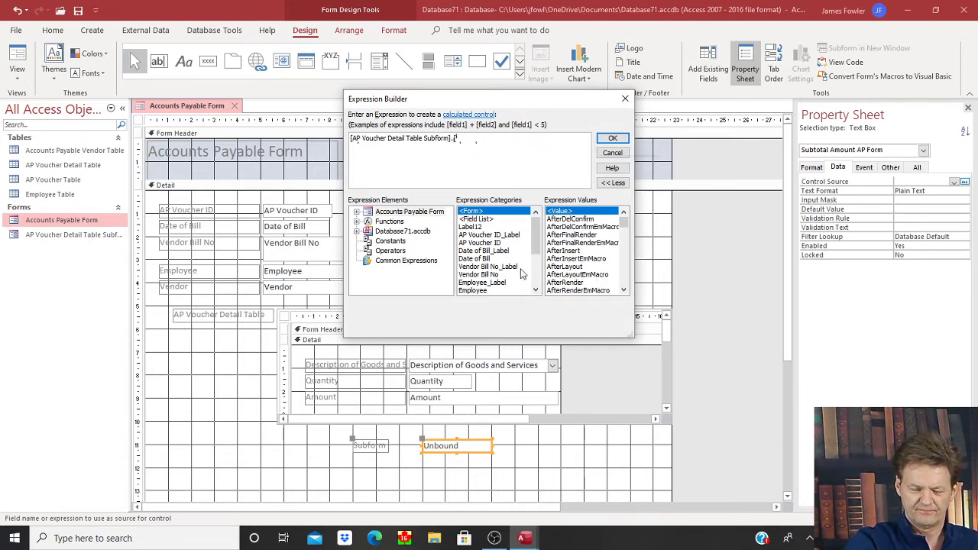
{"action": "key", "text": "BackSpace"}
{"action": "key", "text": "BackSpace"}
{"action": "key", "text": "BackSpace"}
{"action": "key", "text": "BackSpace"}
{"action": "key", "text": "BackSpace"}
{"action": "key", "text": "BackSpace"}
{"action": "key", "text": "BackSpace"}
{"action": "key", "text": "BackSpace"}
{"action": "key", "text": "BackSpace"}
{"action": "key", "text": "BackSpace"}
{"action": "key", "text": "BackSpace"}
{"action": "key", "text": "BackSpace"}
{"action": "key", "text": "BackSpace"}
{"action": "key", "text": "BackSpace"}
{"action": "key", "text": "BackSpace"}
{"action": "key", "text": "BackSpace"}
{"action": "key", "text": "BackSpace"}
{"action": "key", "text": "BackSpace"}
{"action": "key", "text": "BackSpace"}
{"action": "key", "text": "BackSpace"}
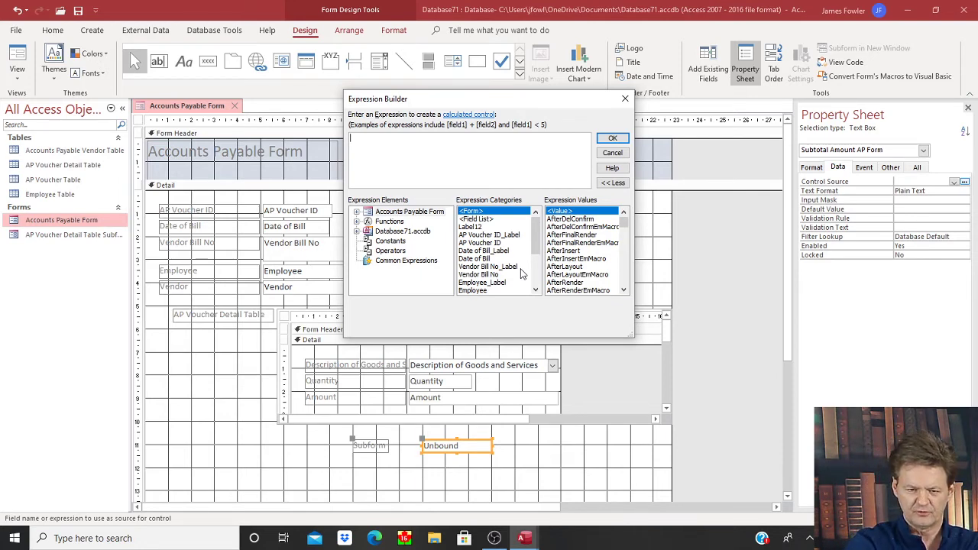
- Enter and accept [AP Voucher Detail Table Subform].[Form]![Subtotal Amount] as the control source expression of the Subtotal Amount AP Form text box
{"action": "type", "text": "ap"}
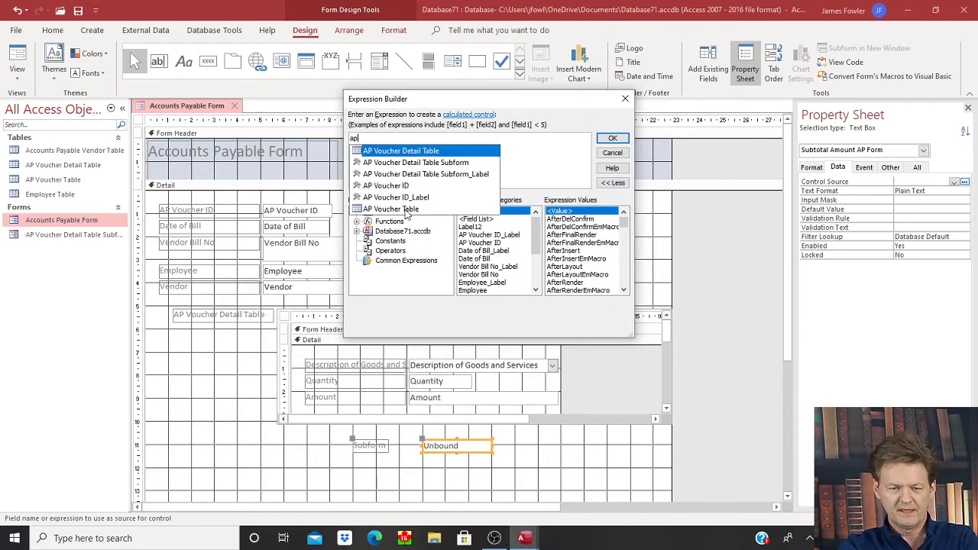
{"action": "double_click", "coordinate": [410, 164]}
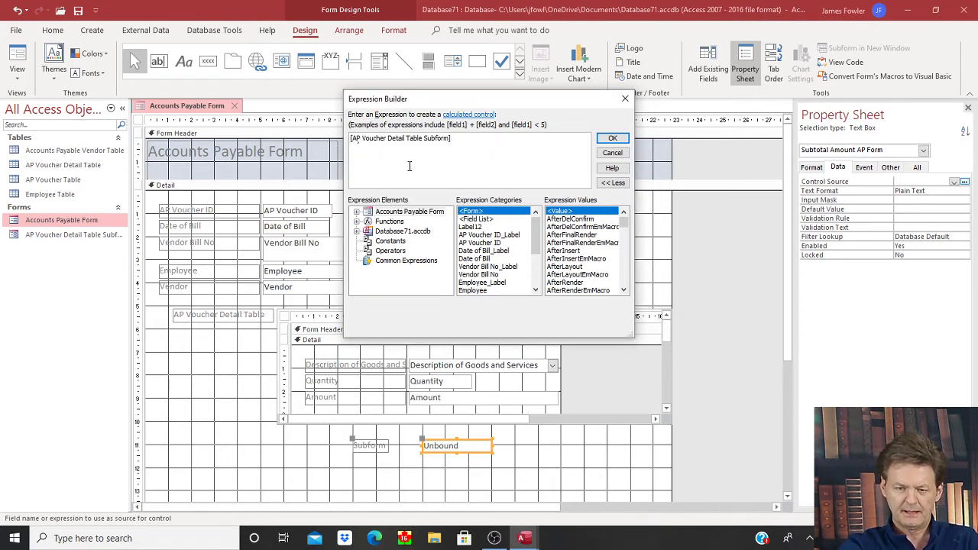
{"action": "type", "text": "."}
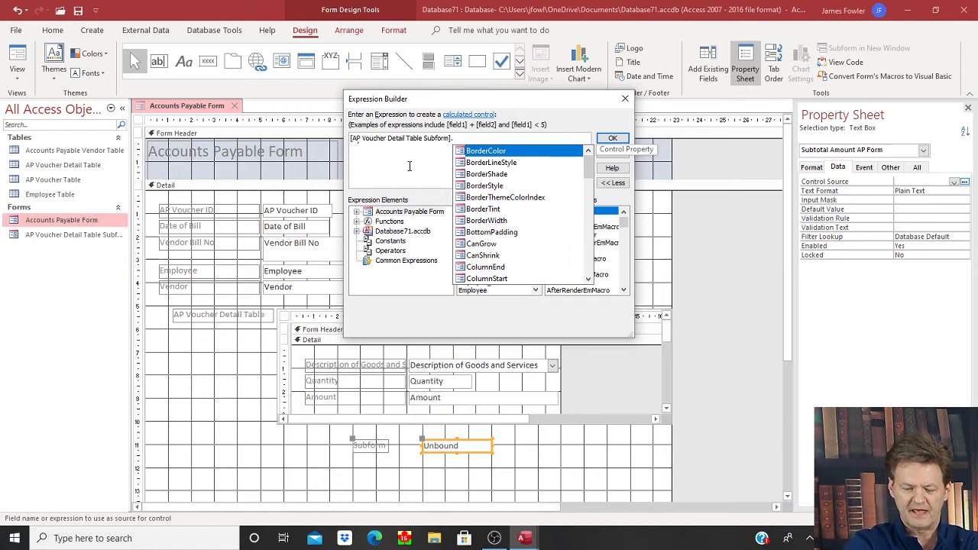
{"action": "type", "text": "fo"}
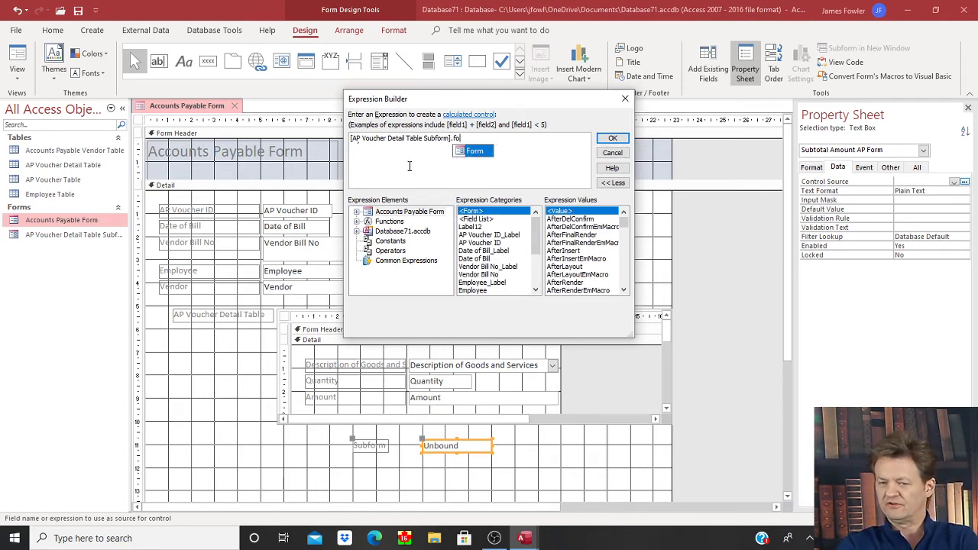
{"action": "double_click", "coordinate": [478, 152]}
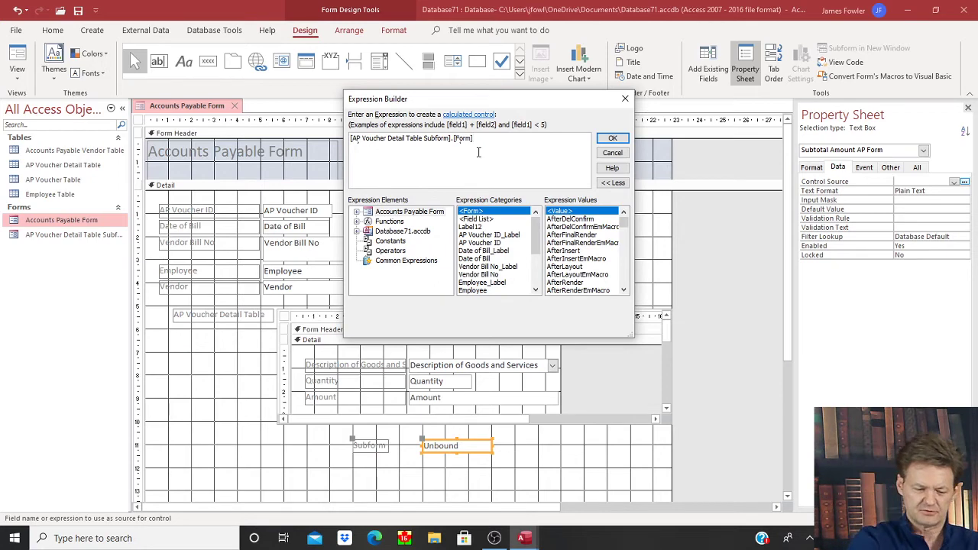
{"action": "type", "text": "!"}
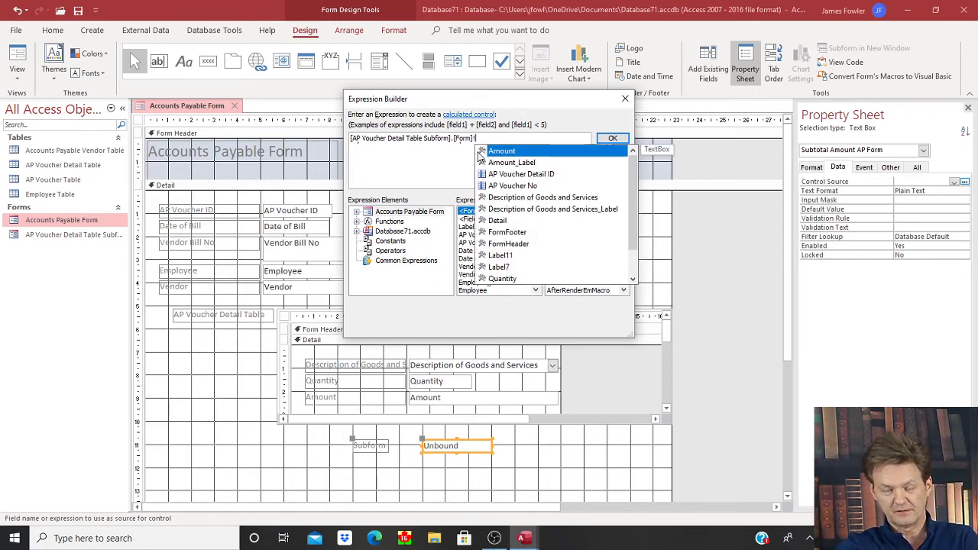
{"action": "left_click", "coordinate": [633, 281]}
{"action": "left_click", "coordinate": [633, 281]}
{"action": "left_click", "coordinate": [633, 281]}
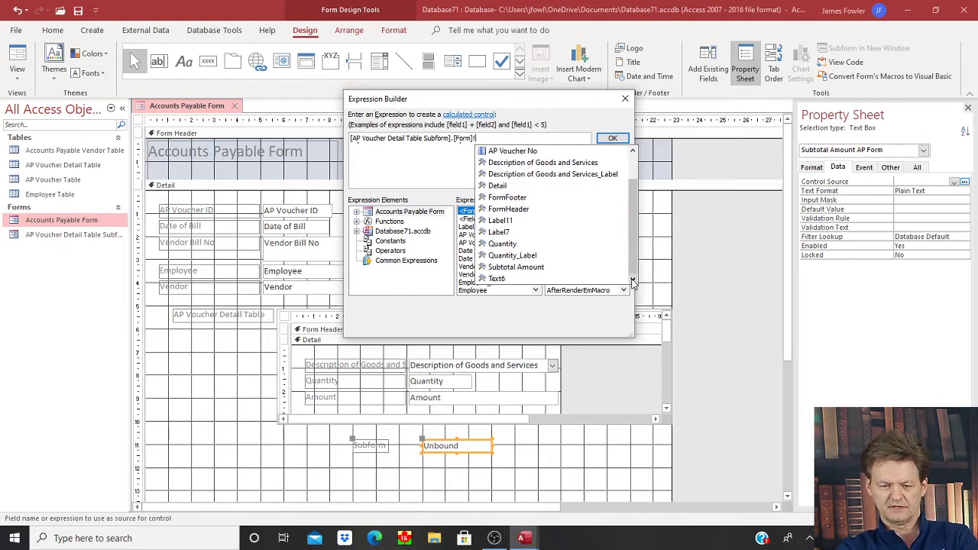
{"action": "double_click", "coordinate": [506, 269]}
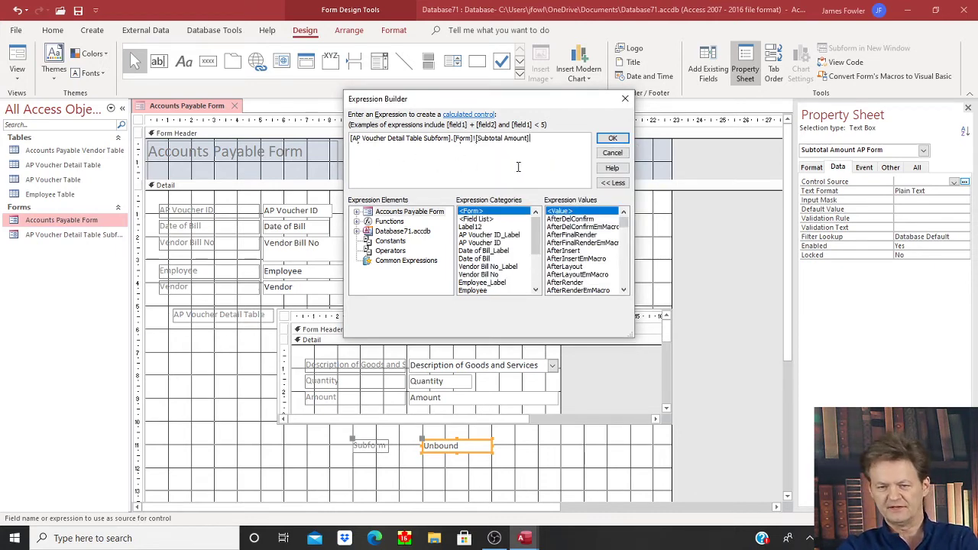
{"action": "left_click", "coordinate": [612, 139]}
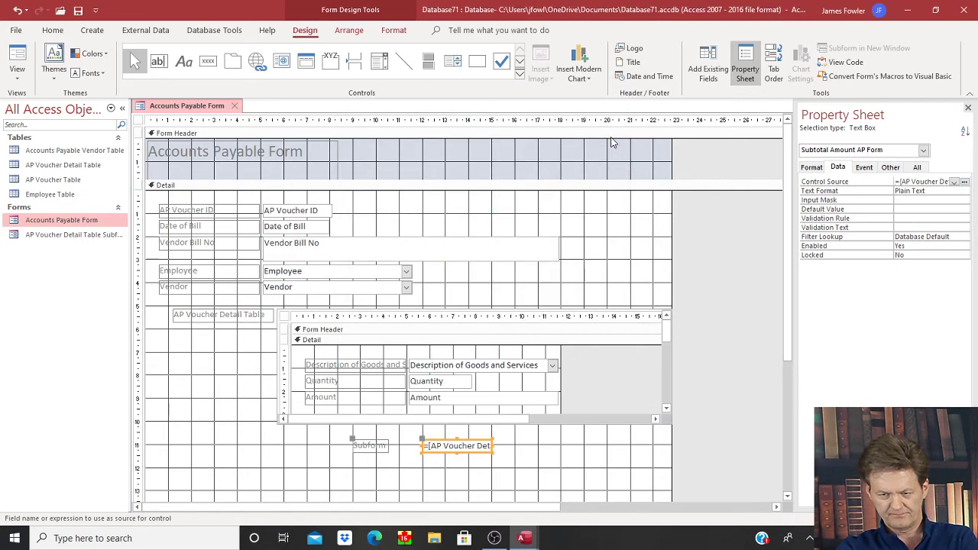
- Set the display format of the Subtotal Amount AP Form text box to Currency
{"action": "left_click", "coordinate": [812, 168]}
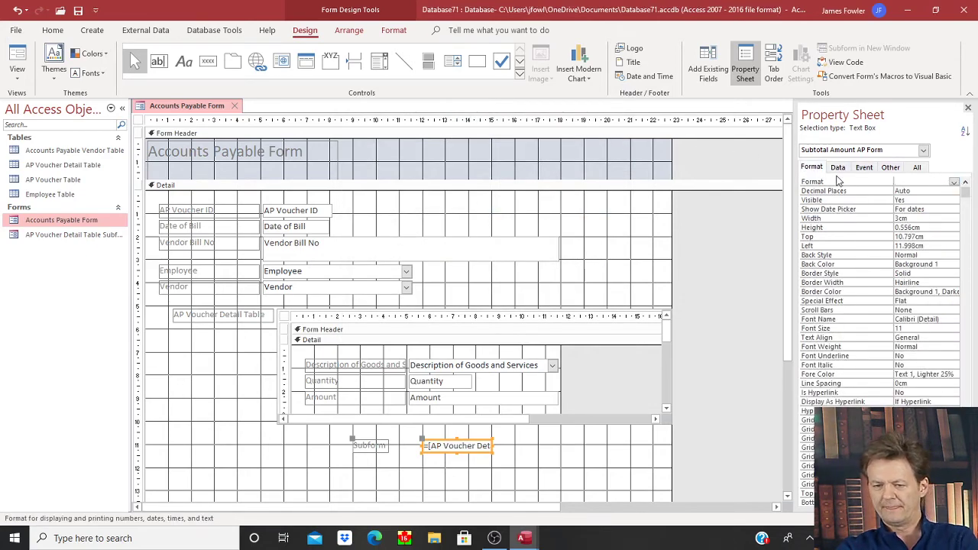
{"action": "left_click", "coordinate": [953, 182]}
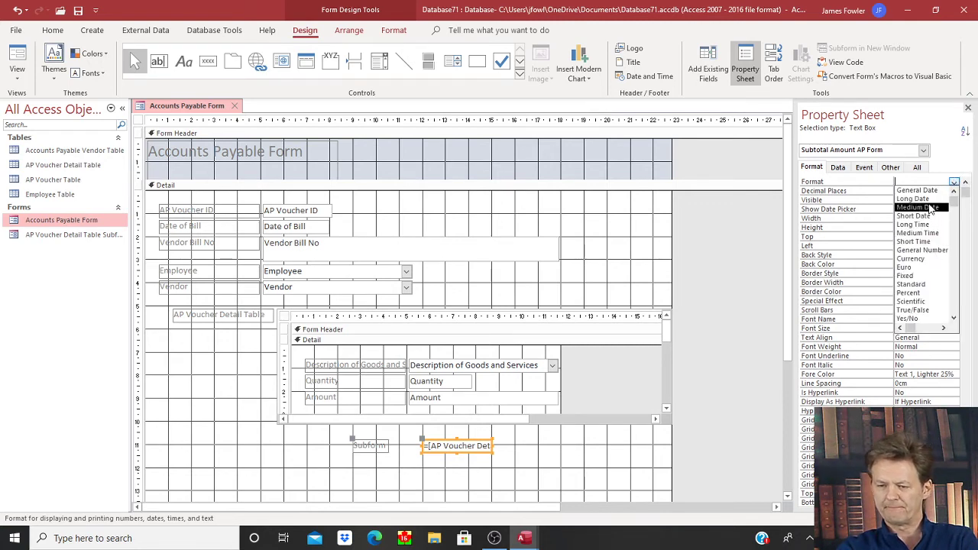
{"action": "left_click", "coordinate": [930, 260]}
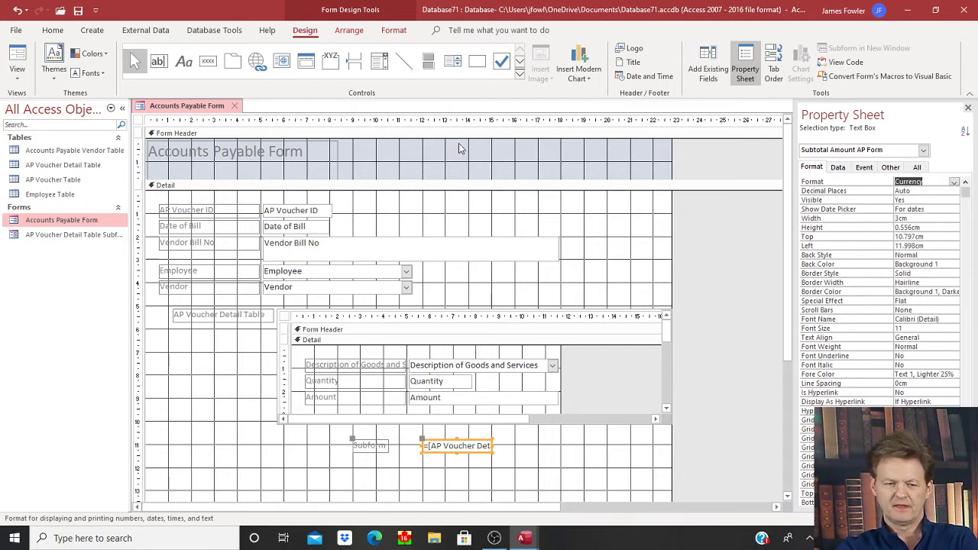
- Save the Accounts Payable Form and switch it to Form View
{"action": "right_click", "coordinate": [200, 108]}
{"action": "left_click", "coordinate": [214, 117]}
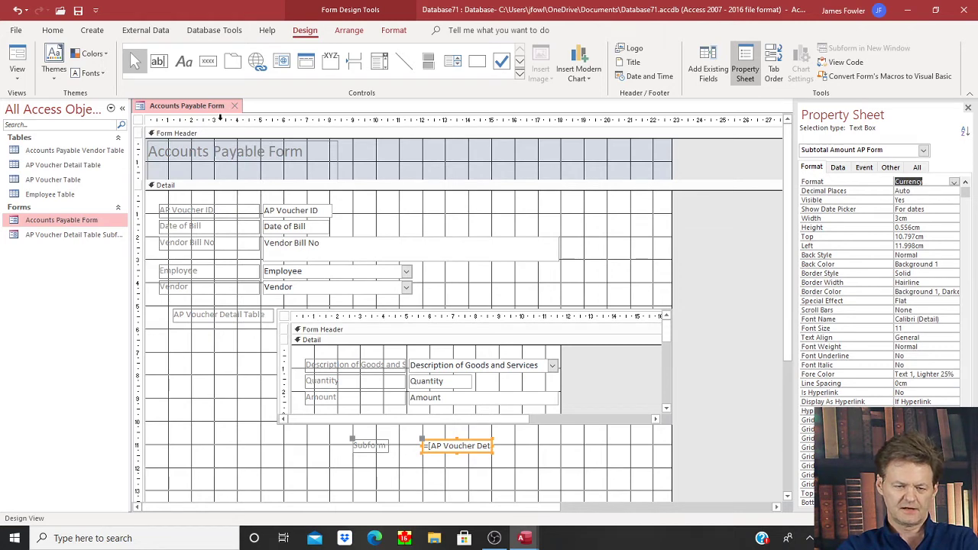
{"action": "right_click", "coordinate": [203, 107]}
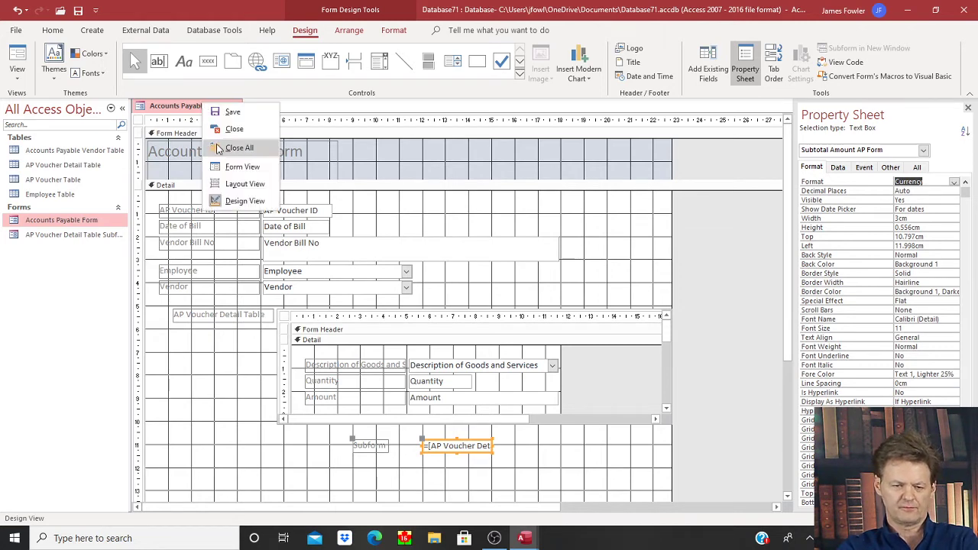
{"action": "left_click", "coordinate": [229, 168]}
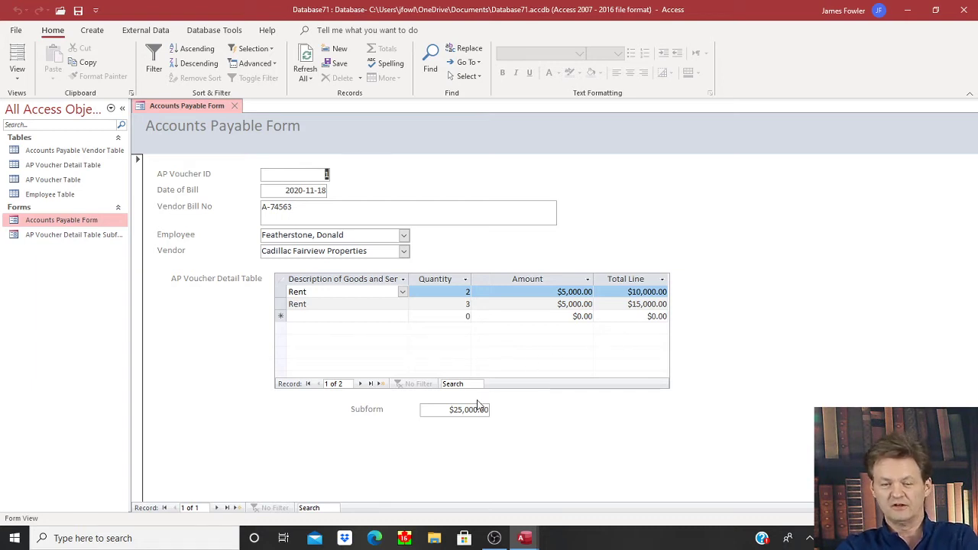
- Start a new line in the AP Voucher Detail Table subform with Rent as the description and a quantity of 2
{"action": "left_click", "coordinate": [336, 314]}
{"action": "left_click", "coordinate": [402, 317]}
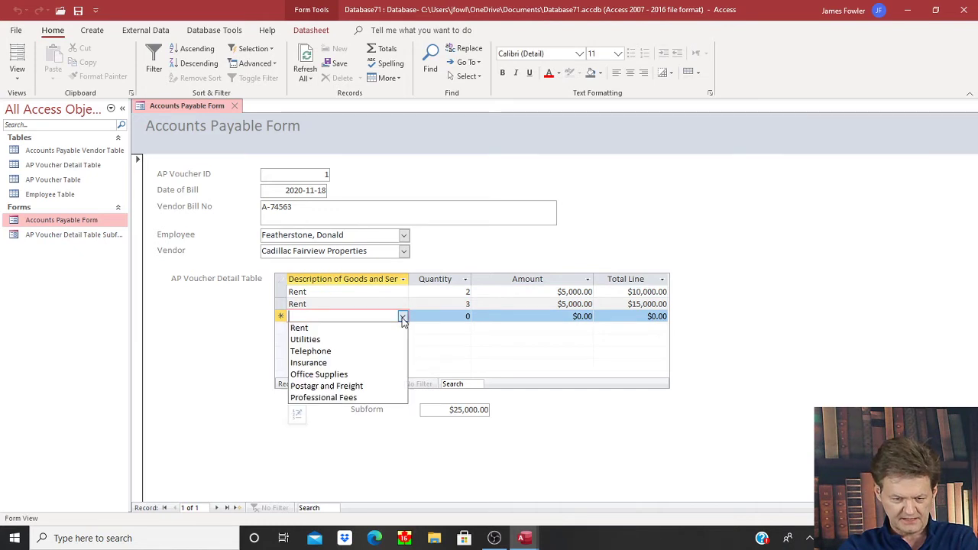
{"action": "left_click", "coordinate": [403, 327]}
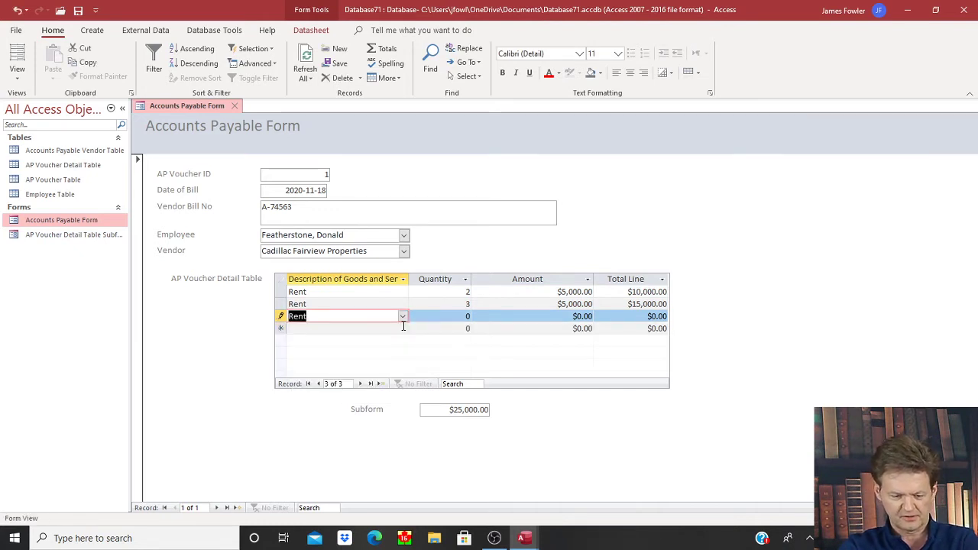
{"action": "key", "text": "Tab"}
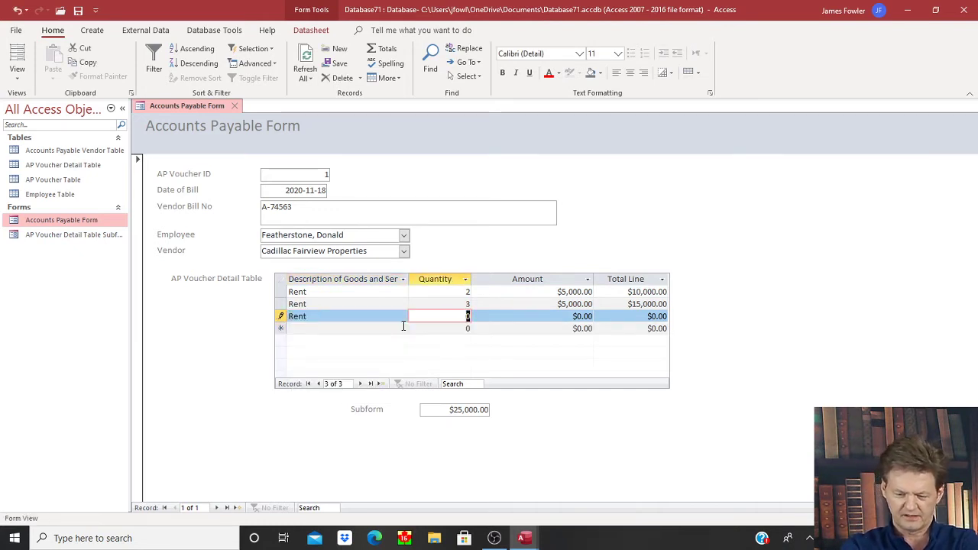
{"action": "type", "text": "2"}
{"action": "key", "text": "Tab"}
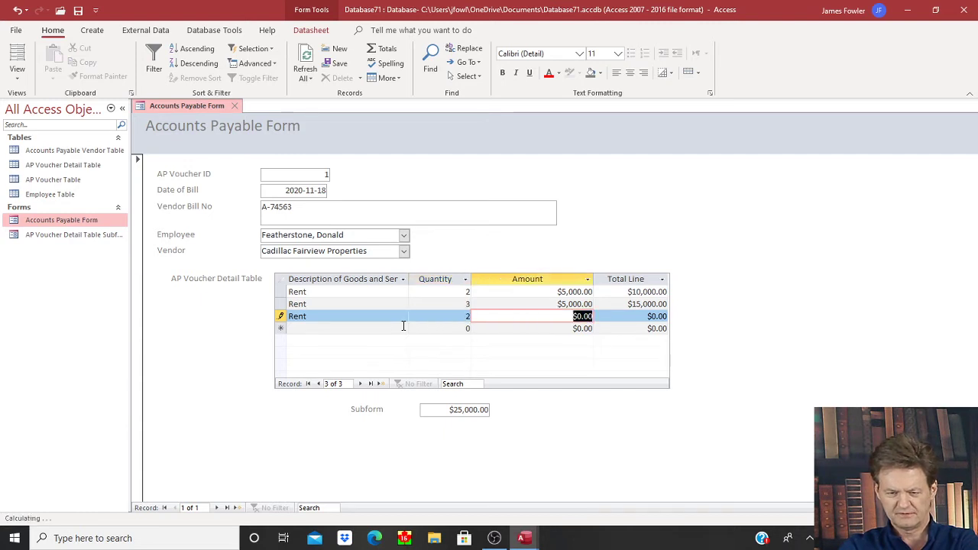
- Set the new Rent line's amount to 5000 and commit the record by moving on to the next blank row
{"action": "key", "text": "Tab"}
{"action": "key", "text": "shift+Tab"}
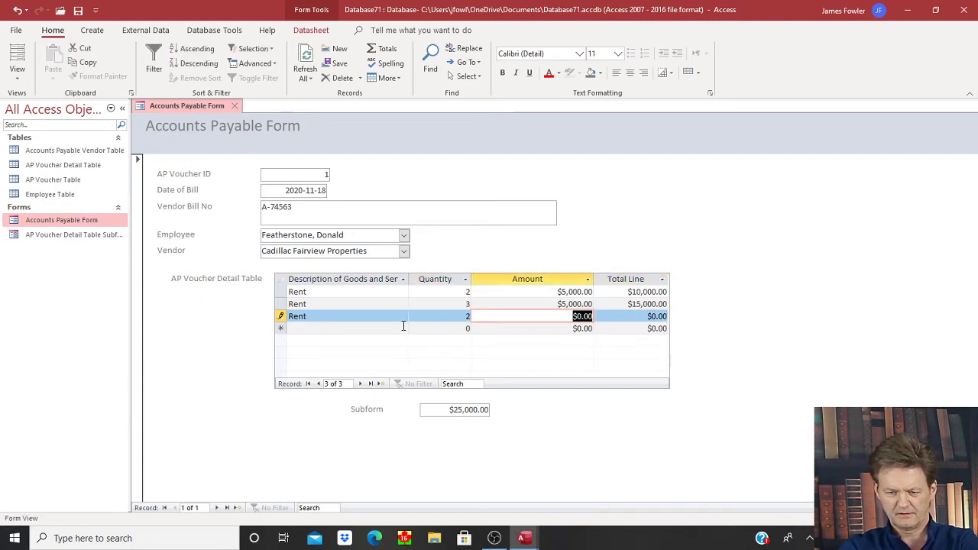
{"action": "type", "text": "5000"}
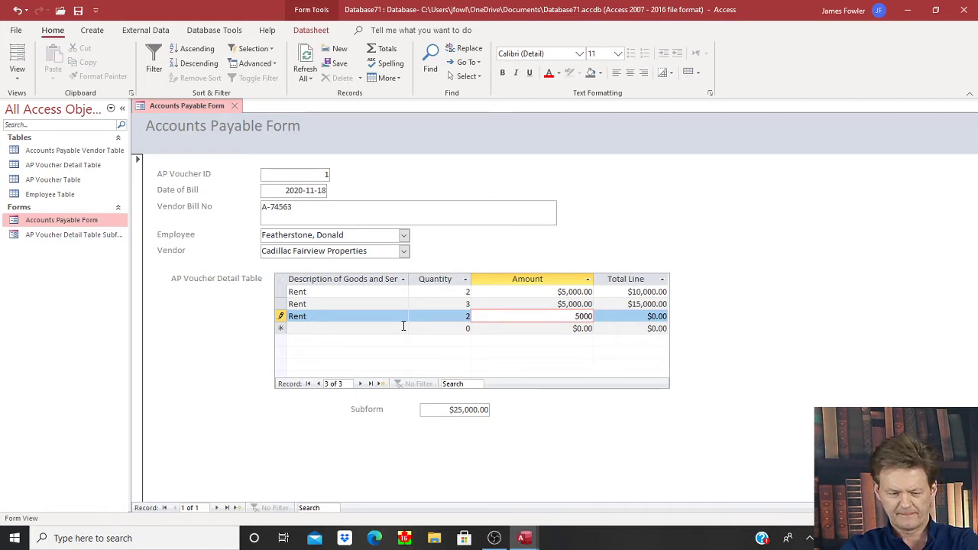
{"action": "key", "text": "shift+Tab"}
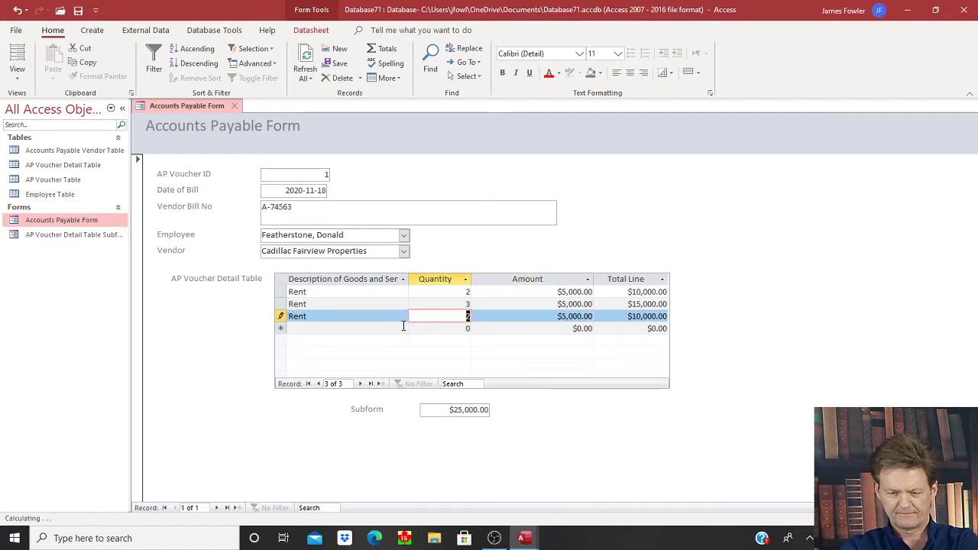
{"action": "key", "text": "shift+Tab"}
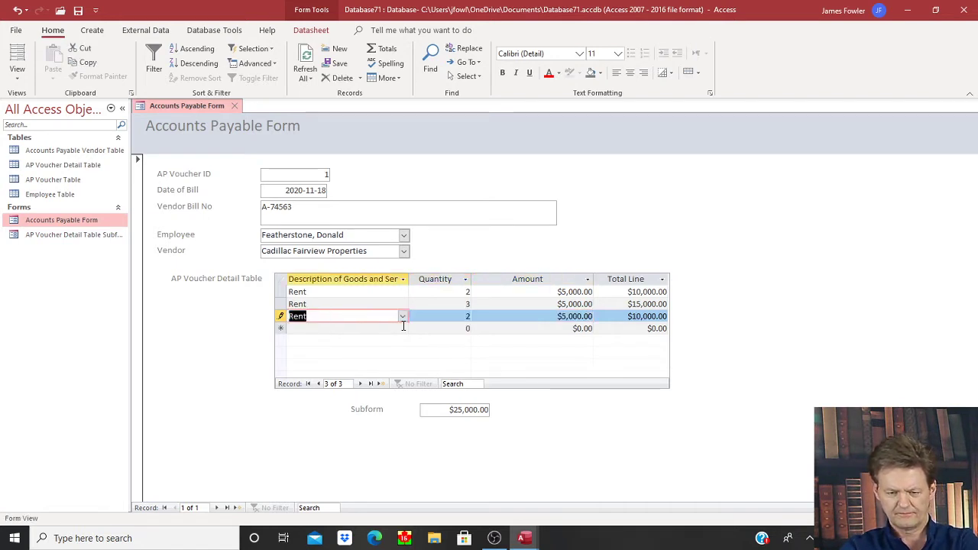
{"action": "key", "text": "Tab"}
{"action": "key", "text": "Tab"}
{"action": "key", "text": "Tab"}
{"action": "key", "text": "Tab"}
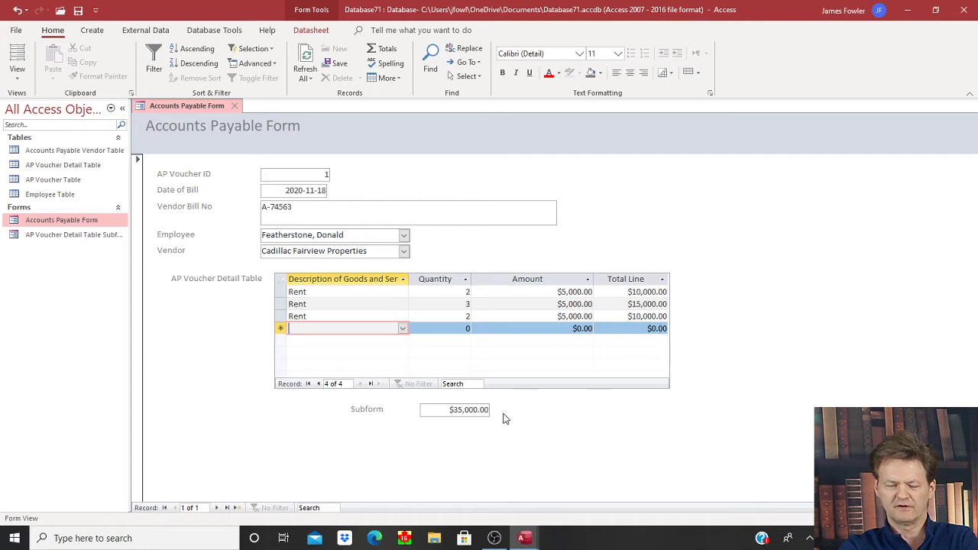
- Save the Accounts Payable Form and return it to Design View
{"action": "right_click", "coordinate": [186, 108]}
{"action": "left_click", "coordinate": [200, 117]}
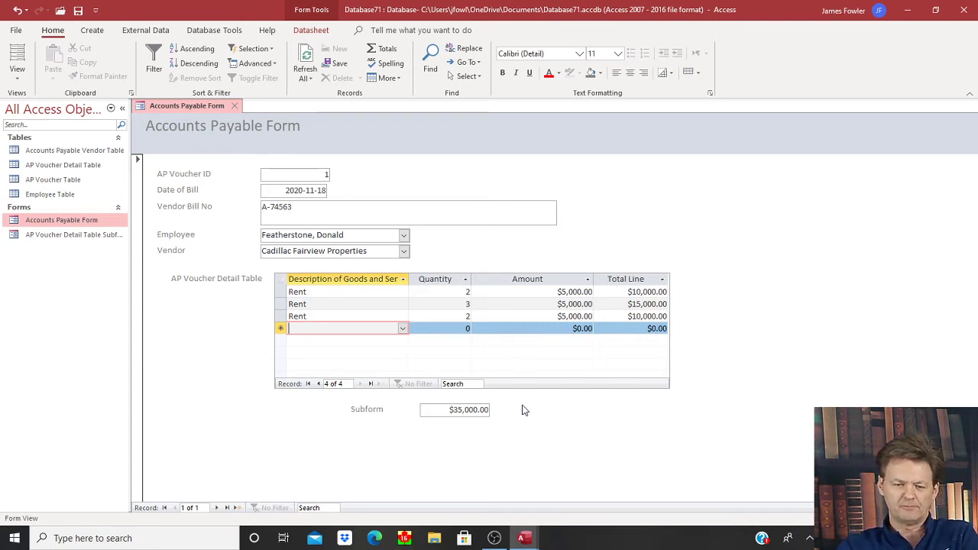
{"action": "right_click", "coordinate": [185, 111]}
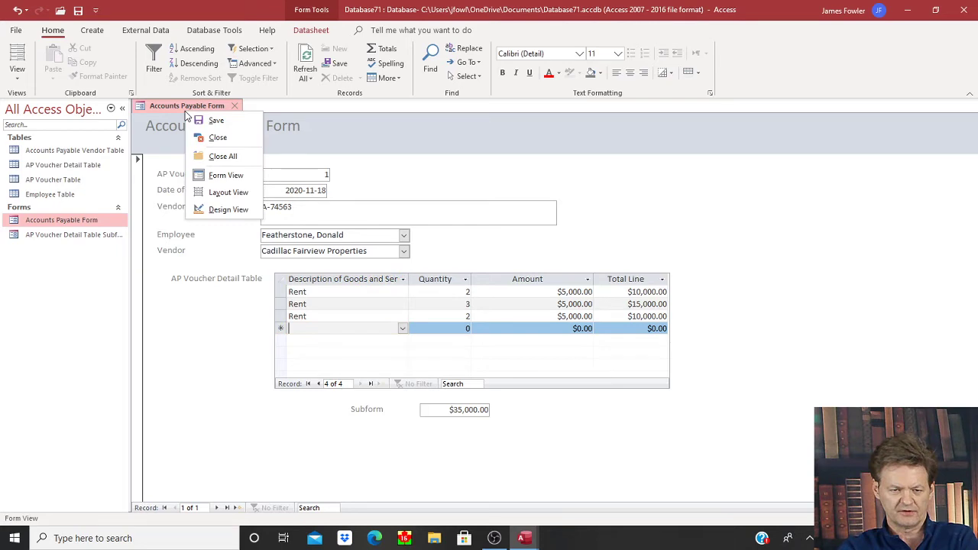
{"action": "left_click", "coordinate": [220, 211]}
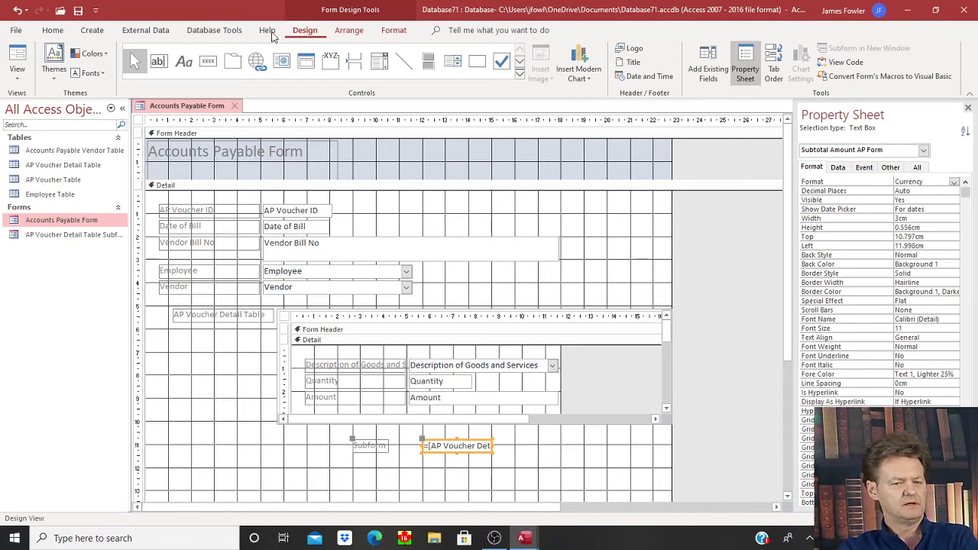
- Add a text box just below the subtotal text box in the Detail section and change its label to HST
{"action": "left_click", "coordinate": [159, 61]}
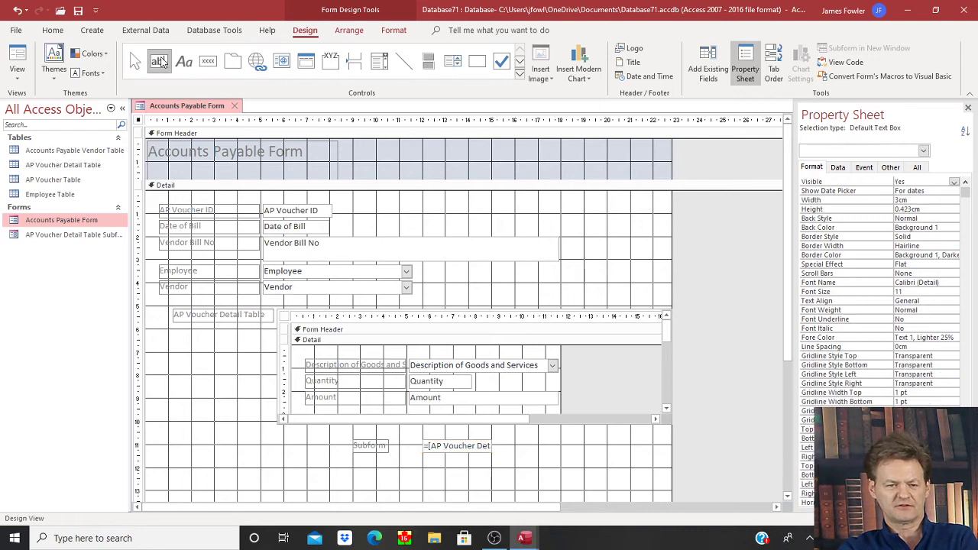
{"action": "left_click", "coordinate": [430, 465]}
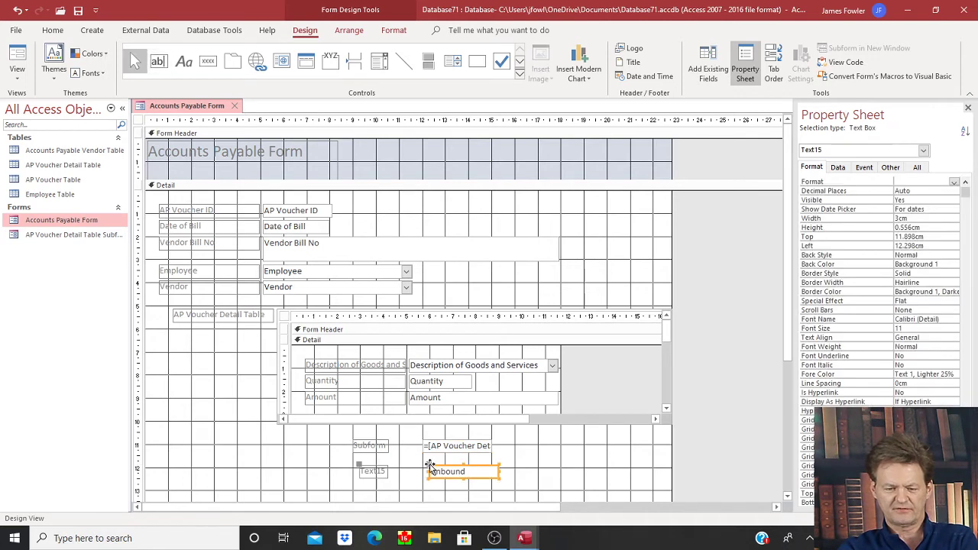
{"action": "left_click", "coordinate": [376, 471]}
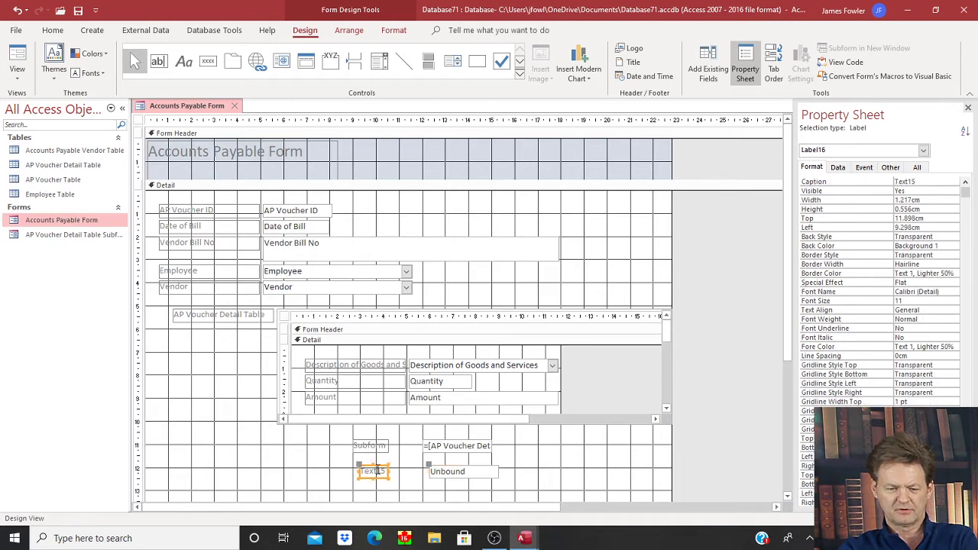
{"action": "left_click_drag", "start_coordinate": [458, 464], "coordinate": [460, 464]}
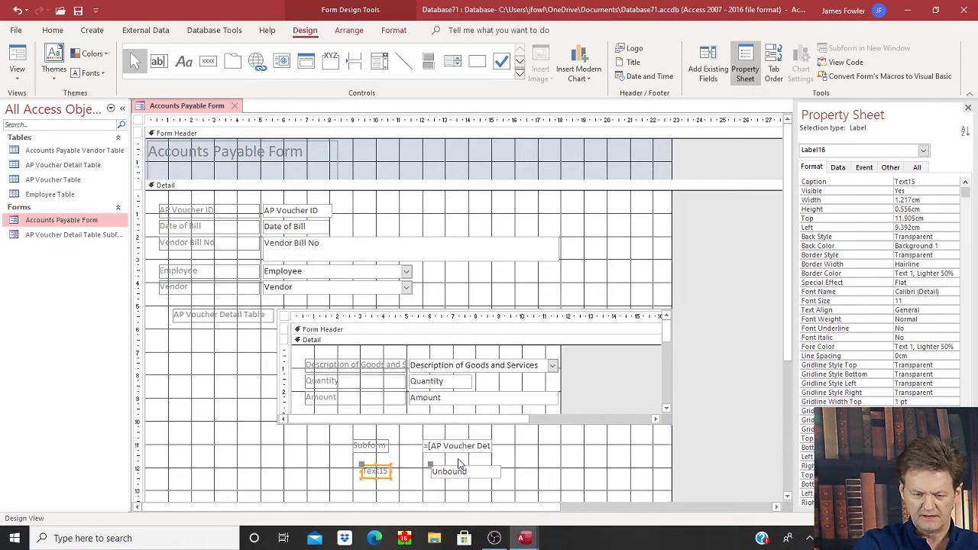
{"action": "key", "text": "F2"}
{"action": "key", "text": "BackSpace"}
{"action": "key", "text": "BackSpace"}
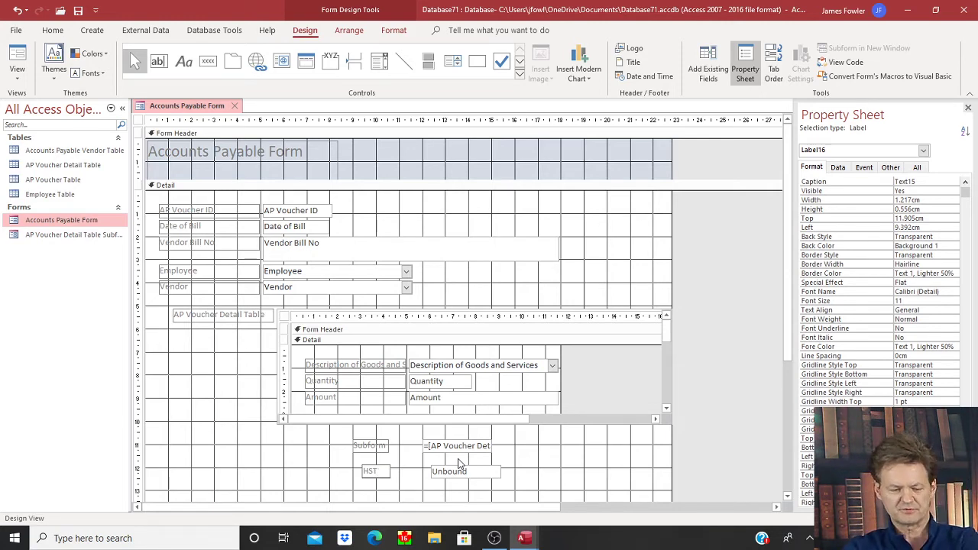
- Name the HST text box on the Accounts Payable Form HST Amount
{"action": "left_click", "coordinate": [459, 464]}
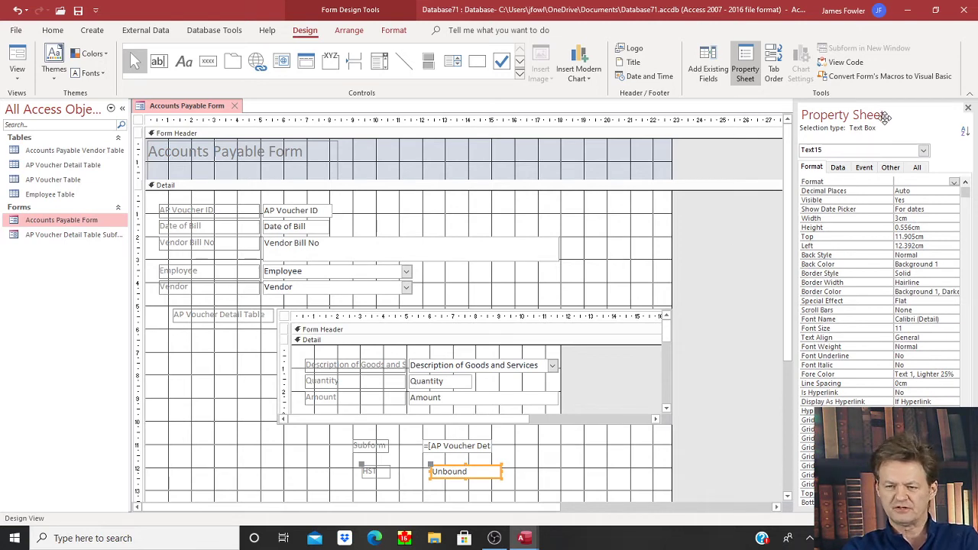
{"action": "left_click", "coordinate": [919, 168]}
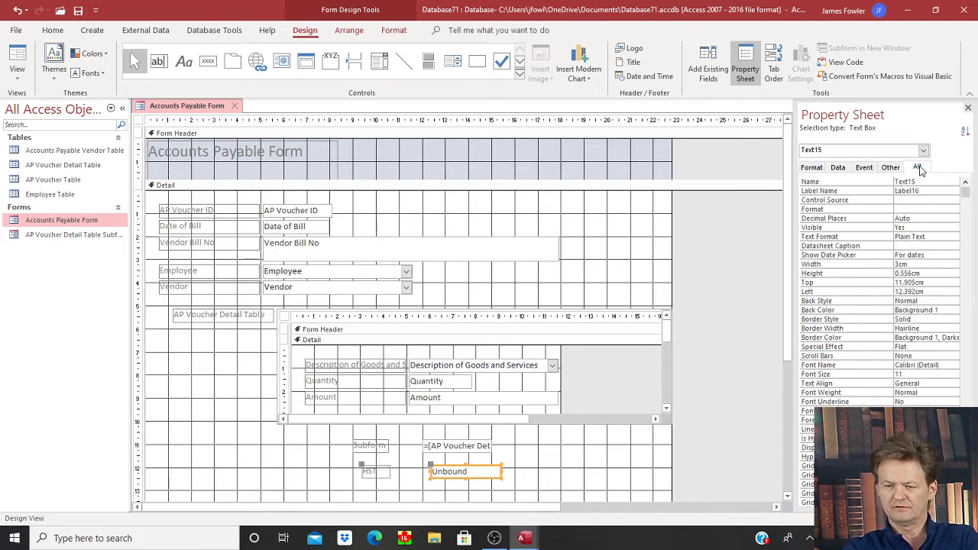
{"action": "left_click", "coordinate": [925, 181]}
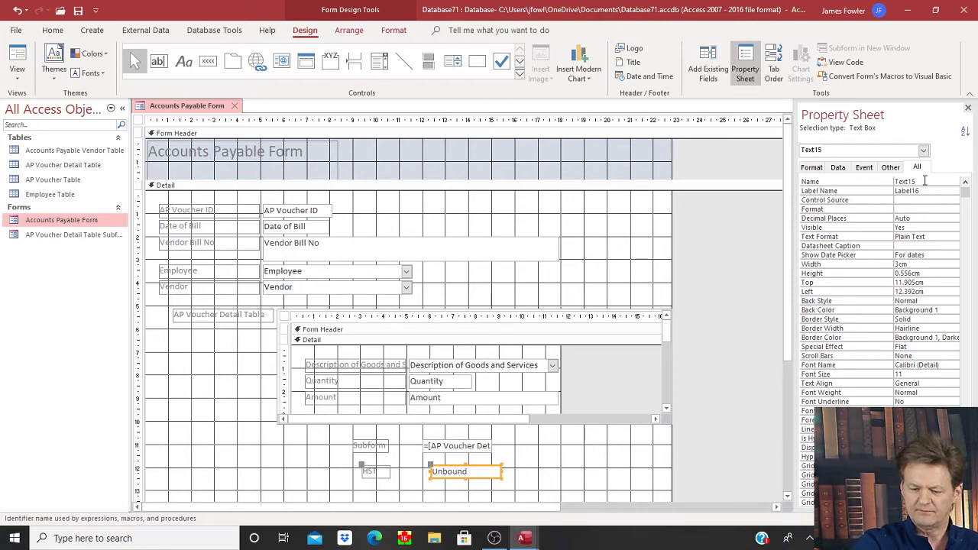
{"action": "key", "text": "BackSpace"}
{"action": "key", "text": "BackSpace"}
{"action": "key", "text": "BackSpace"}
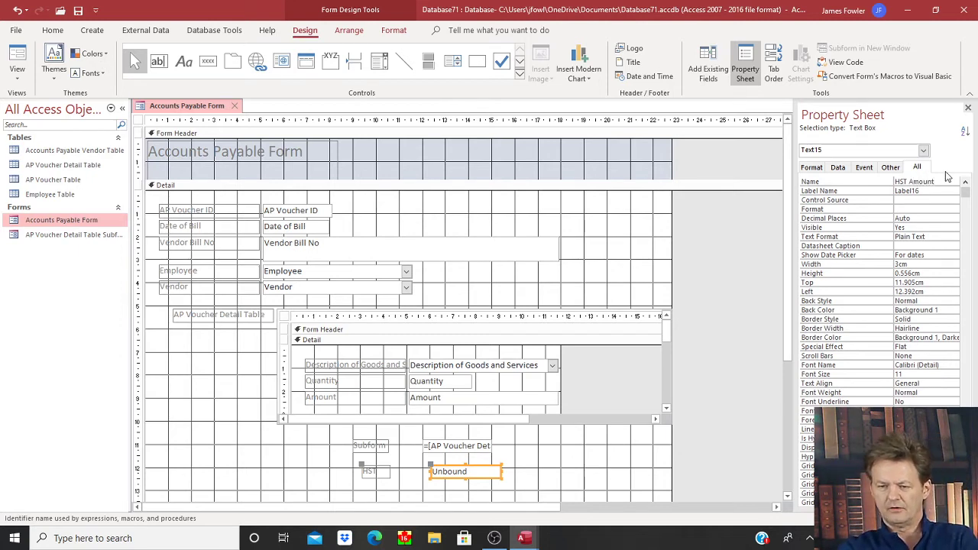
- Build the HST text box's control source as the expression [Subtotal Amount AP Form] *.13
{"action": "left_click", "coordinate": [838, 168]}
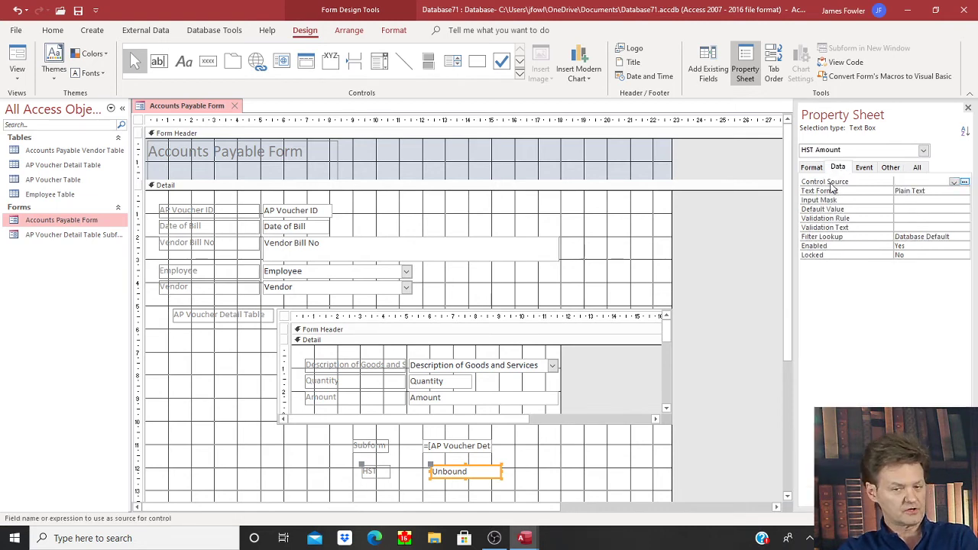
{"action": "left_click", "coordinate": [965, 184]}
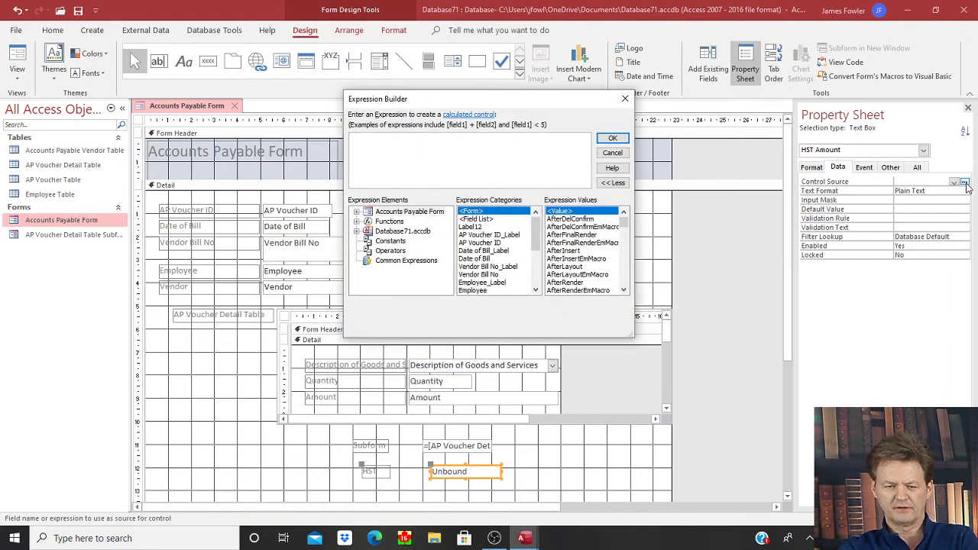
{"action": "left_click", "coordinate": [535, 291]}
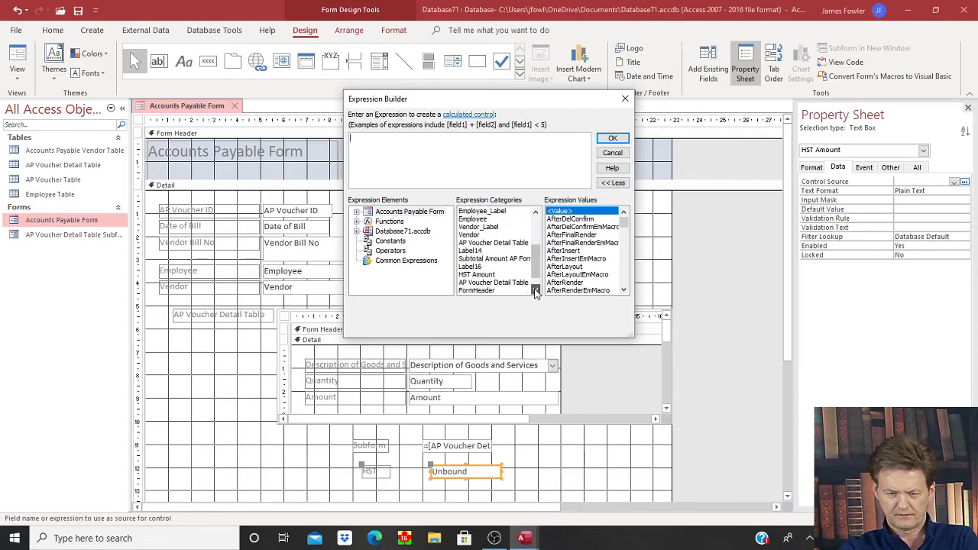
{"action": "left_click", "coordinate": [535, 290]}
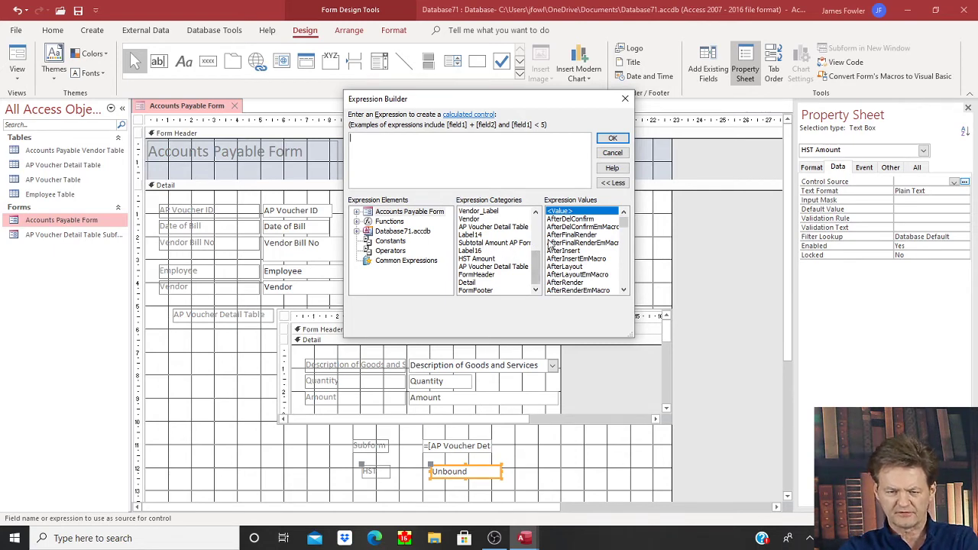
{"action": "double_click", "coordinate": [496, 243]}
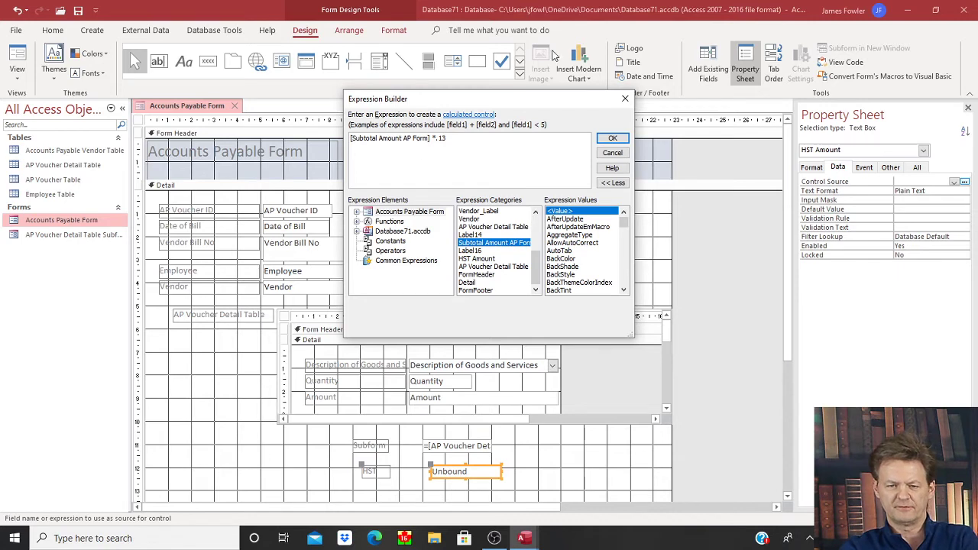
{"action": "left_click", "coordinate": [612, 140]}
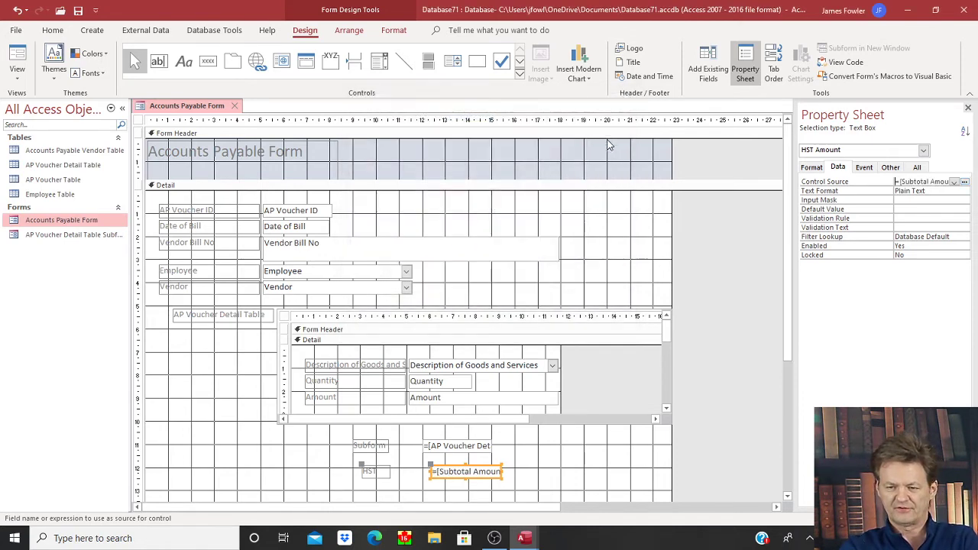
- Set the HST text box's format to Currency and save the Accounts Payable Form
{"action": "left_click", "coordinate": [813, 167]}
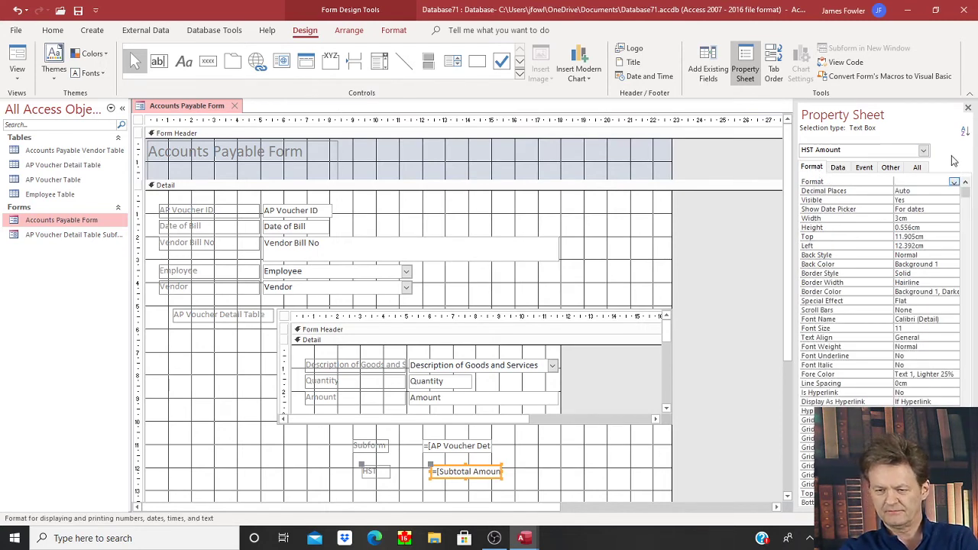
{"action": "left_click", "coordinate": [954, 181]}
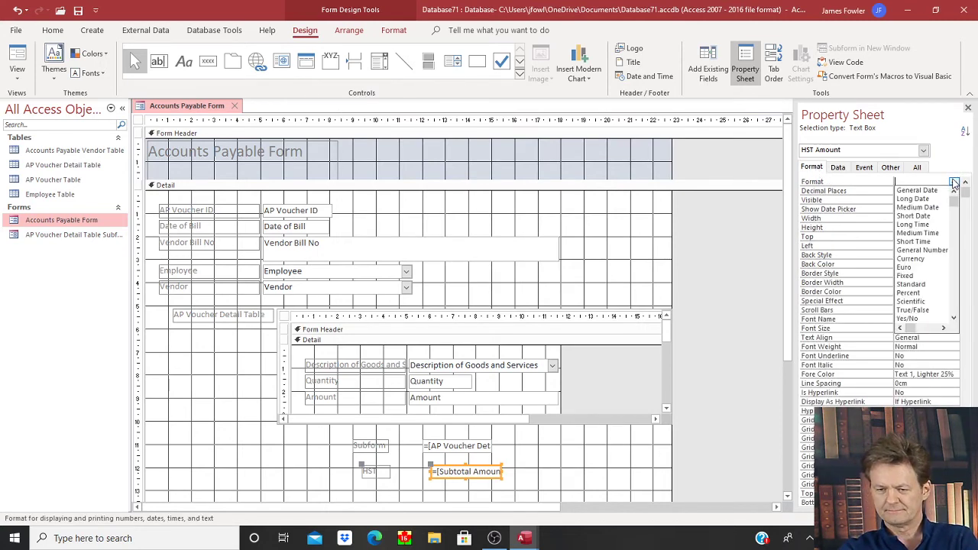
{"action": "left_click", "coordinate": [929, 258]}
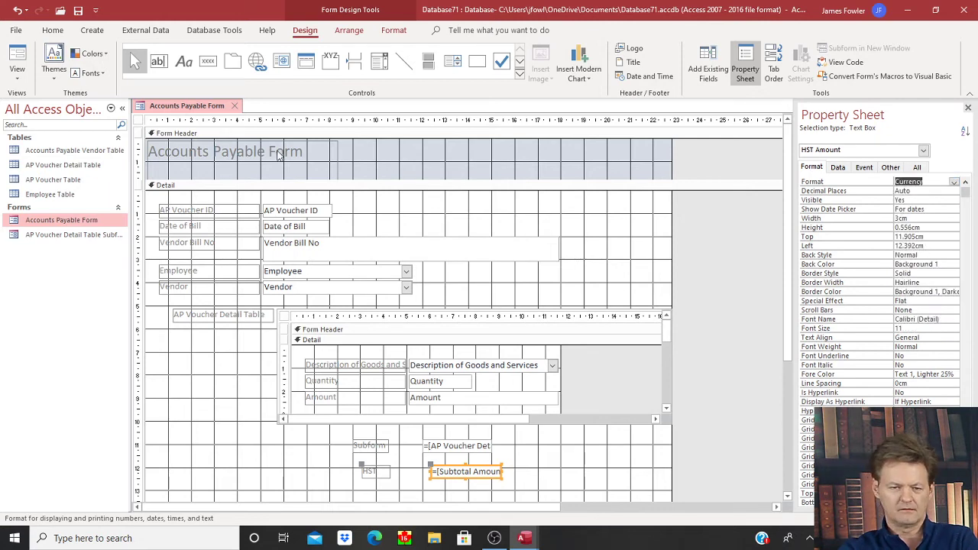
{"action": "right_click", "coordinate": [187, 107]}
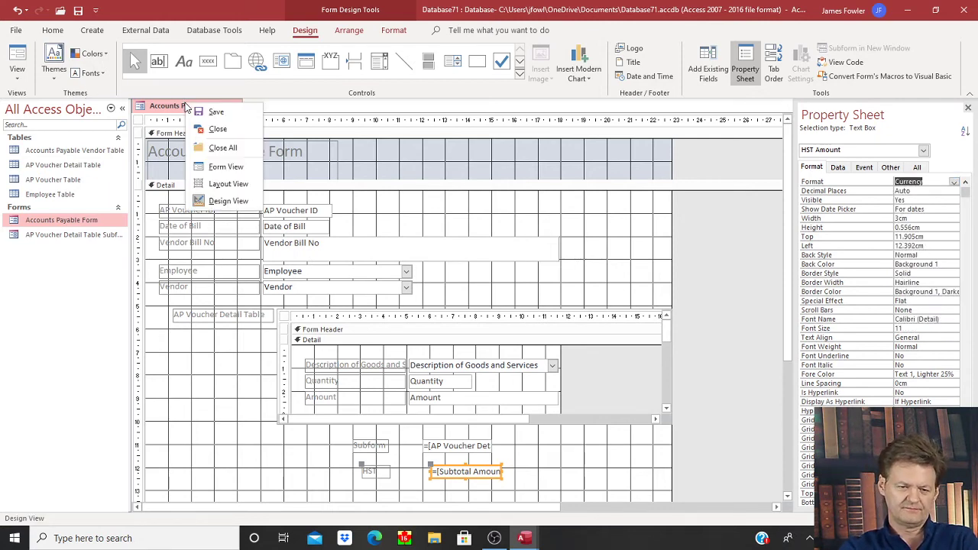
{"action": "left_click", "coordinate": [197, 111]}
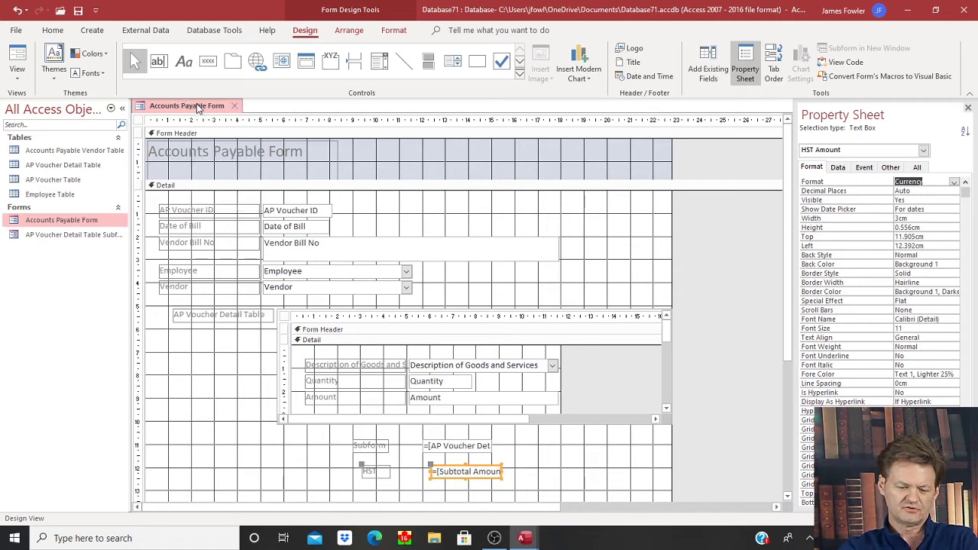
- Check the calculated HST amount in Form View and return the Accounts Payable Form to Design View
{"action": "right_click", "coordinate": [196, 104]}
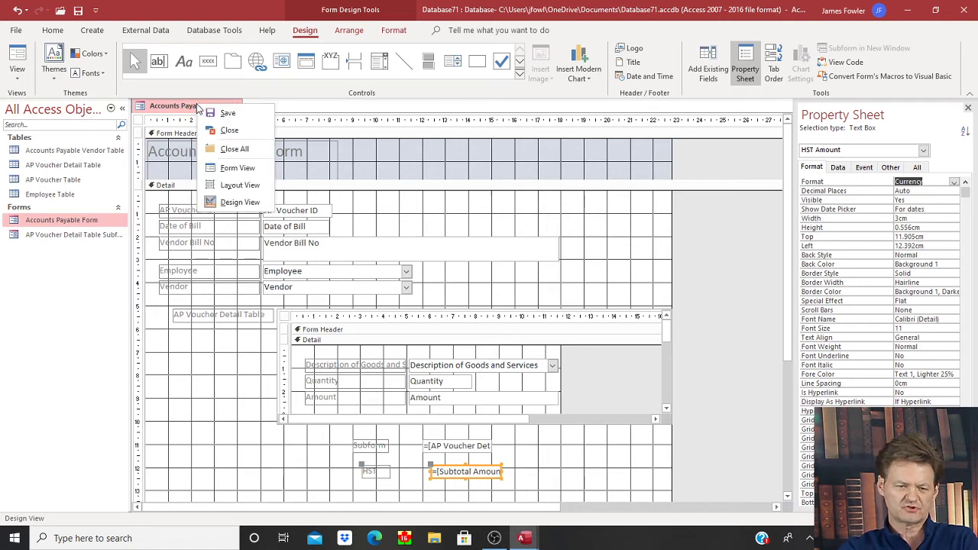
{"action": "left_click", "coordinate": [233, 168]}
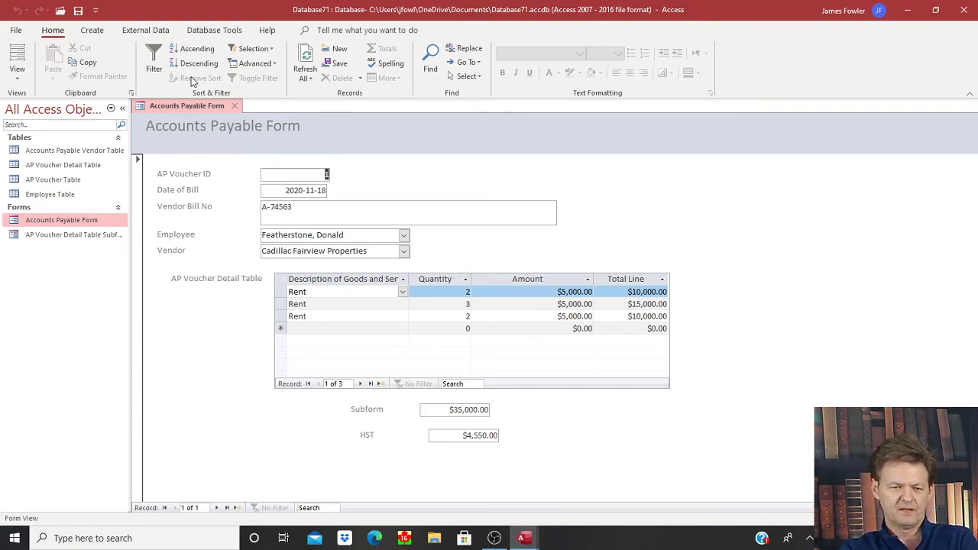
{"action": "right_click", "coordinate": [196, 107]}
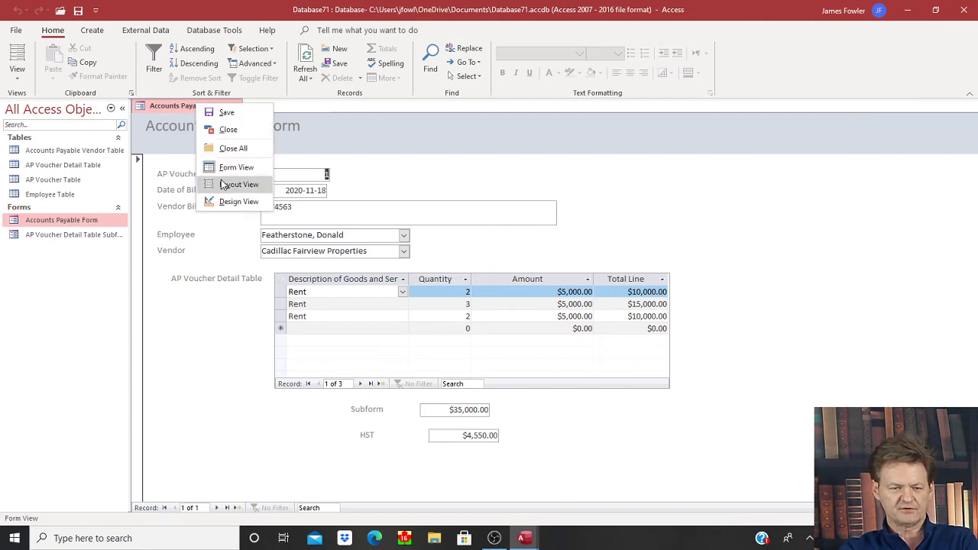
{"action": "left_click", "coordinate": [232, 204]}
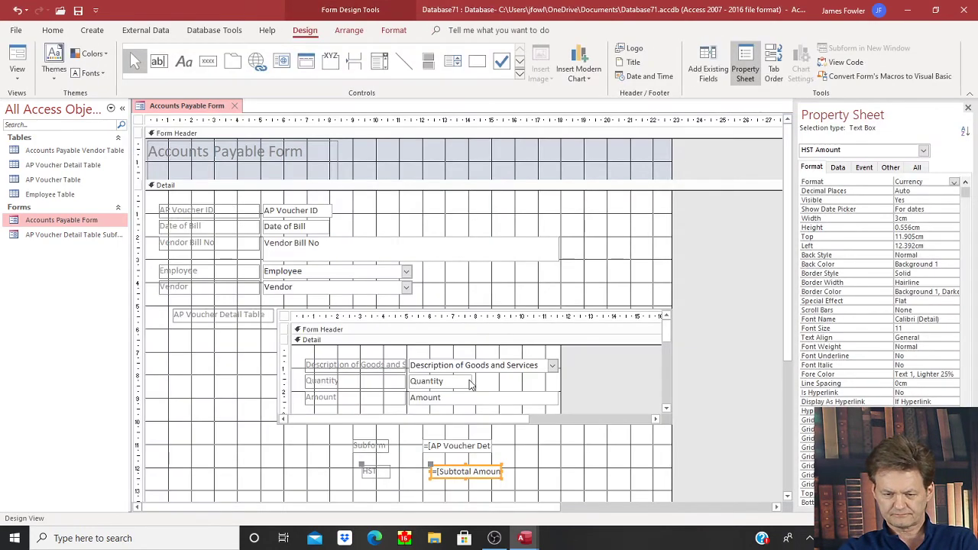
- Extend the Detail section to about 14 cm high and add a text box just below the HST text box
{"action": "left_click", "coordinate": [789, 500]}
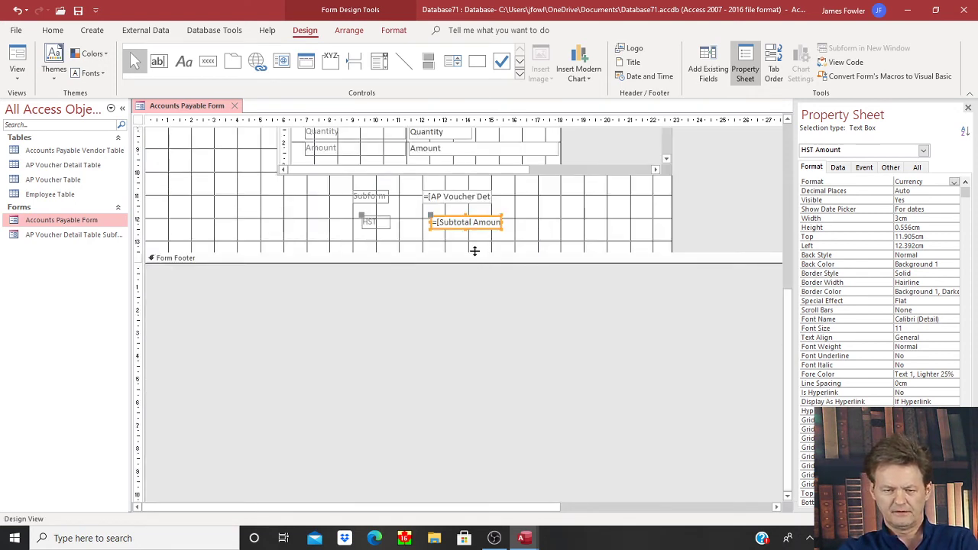
{"action": "left_click_drag", "start_coordinate": [475, 251], "coordinate": [478, 271]}
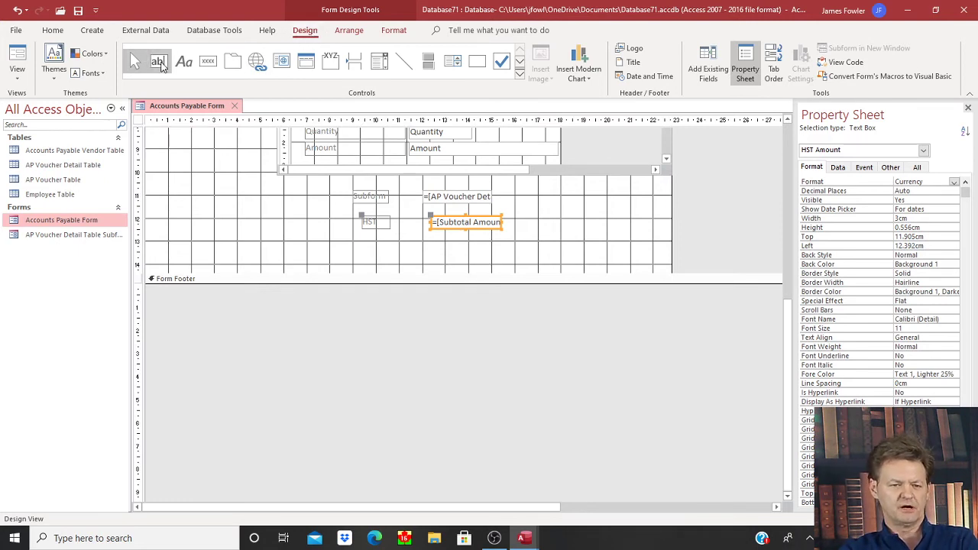
{"action": "left_click", "coordinate": [160, 64]}
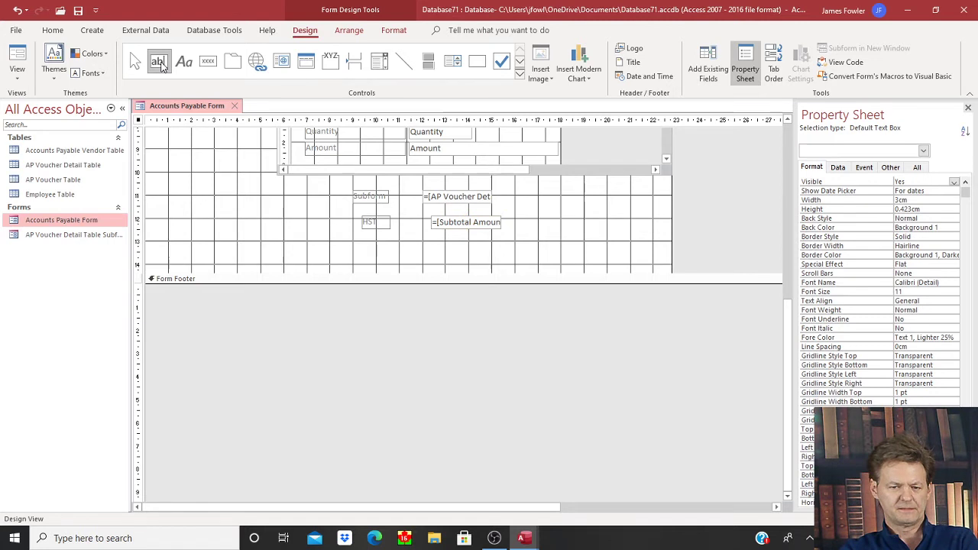
{"action": "left_click", "coordinate": [438, 242]}
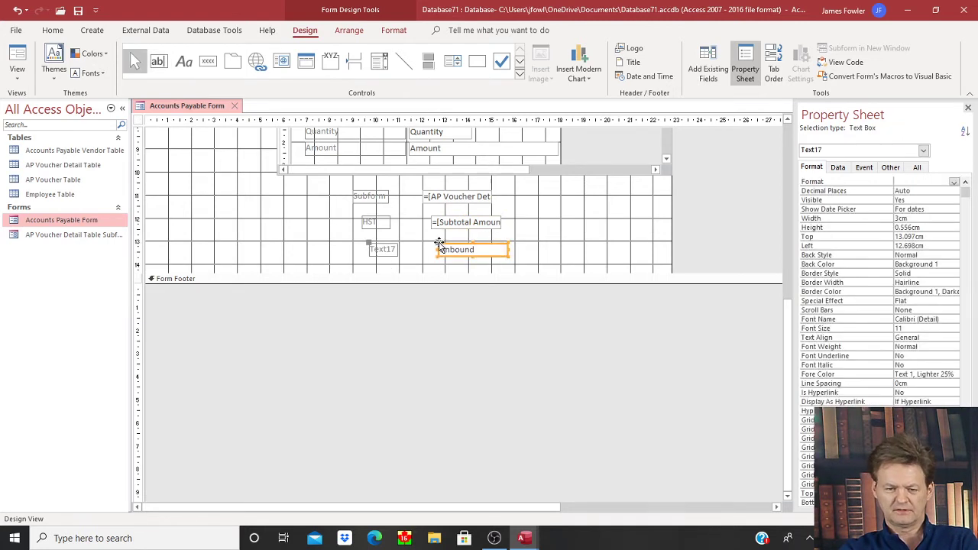
- Change the label of the new text box below HST to Total
{"action": "left_click", "coordinate": [384, 247]}
{"action": "left_click", "coordinate": [381, 249]}
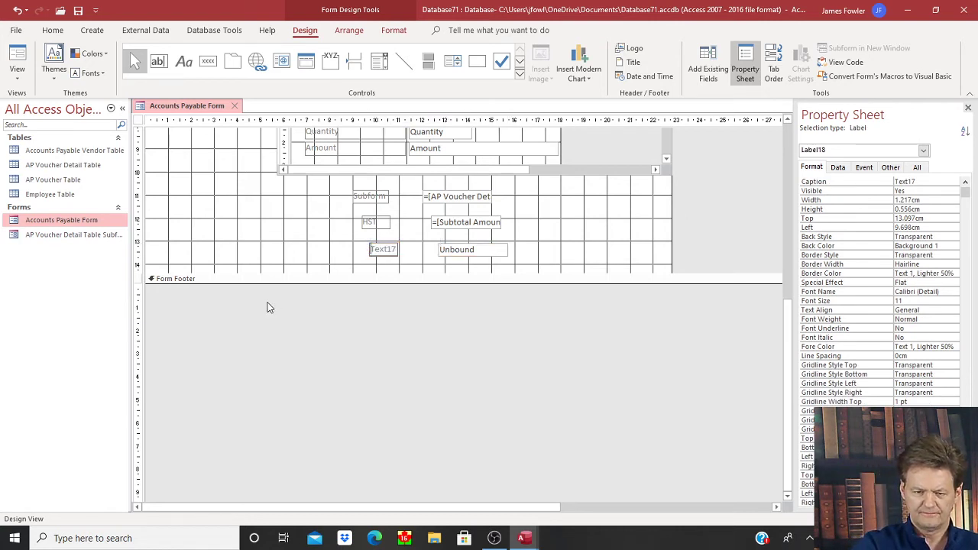
{"action": "key", "text": "Delete"}
{"action": "key", "text": "Delete"}
{"action": "key", "text": "Delete"}
{"action": "key", "text": "Delete"}
{"action": "key", "text": "Delete"}
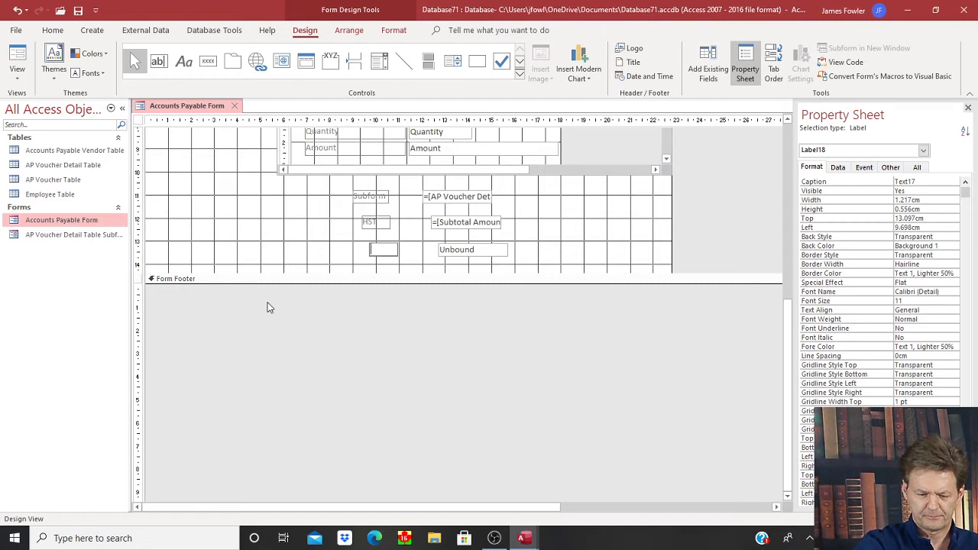
{"action": "type", "text": "Total"}
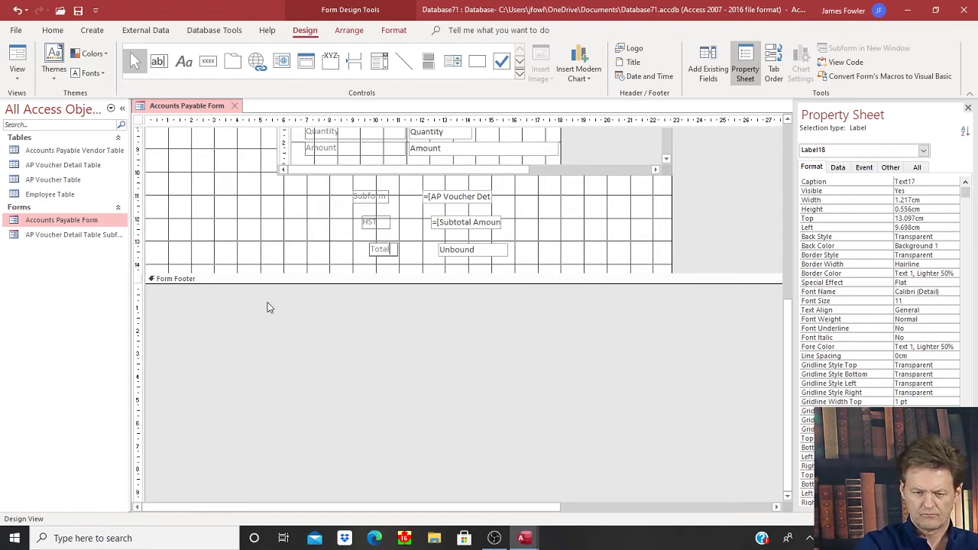
{"action": "key", "text": "Tab"}
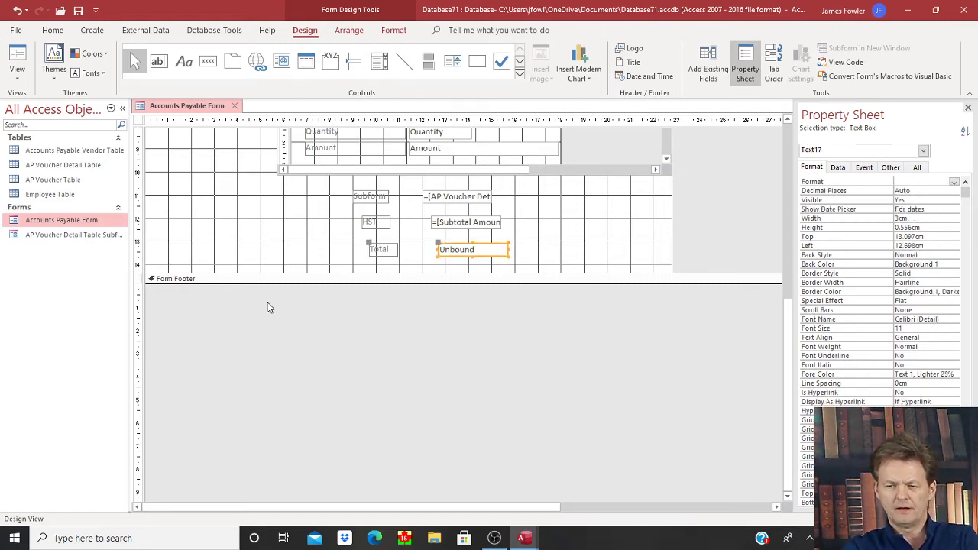
- Name the text box beside the Total label Total AP Form Amount
{"action": "left_click", "coordinate": [916, 169]}
{"action": "left_click", "coordinate": [922, 181]}
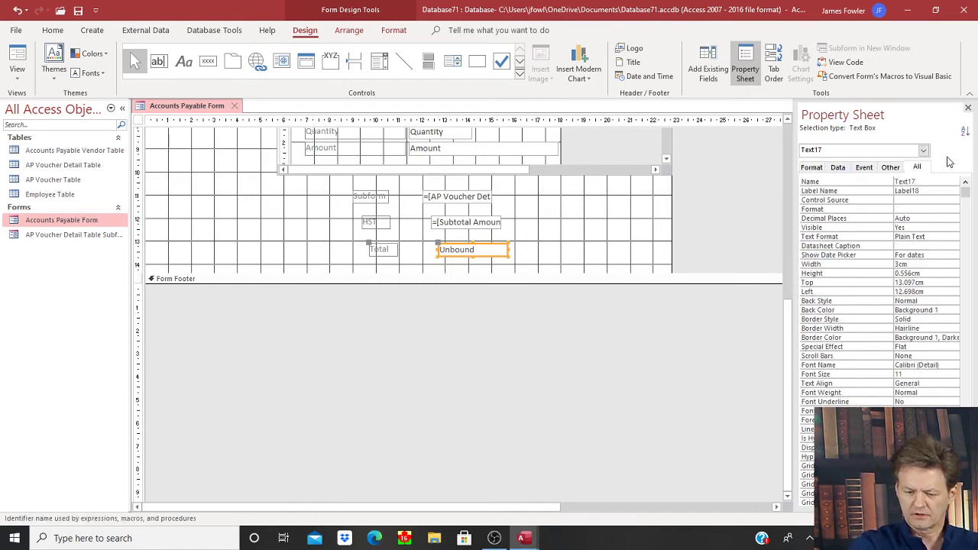
{"action": "key", "text": "BackSpace"}
{"action": "key", "text": "BackSpace"}
{"action": "key", "text": "BackSpace"}
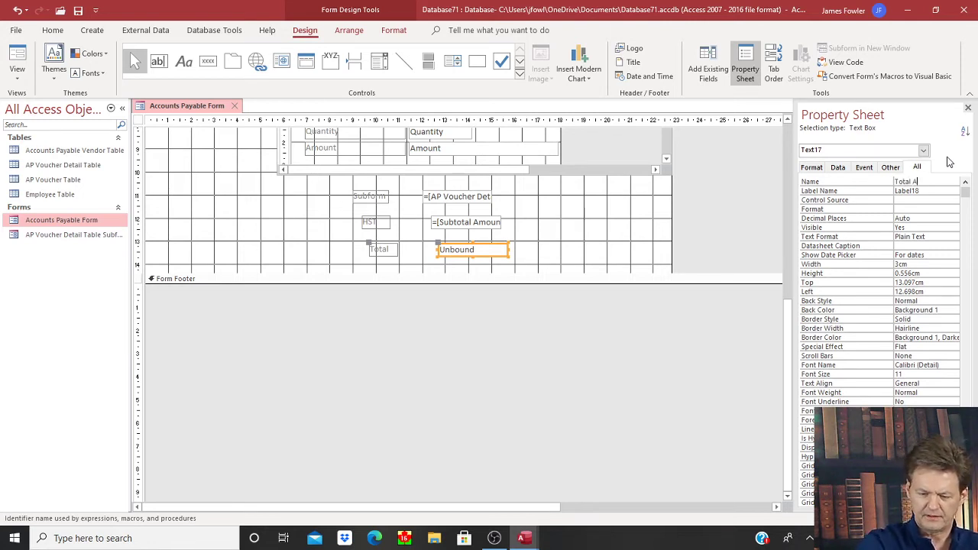
{"action": "type", "text": "otal AP A"}
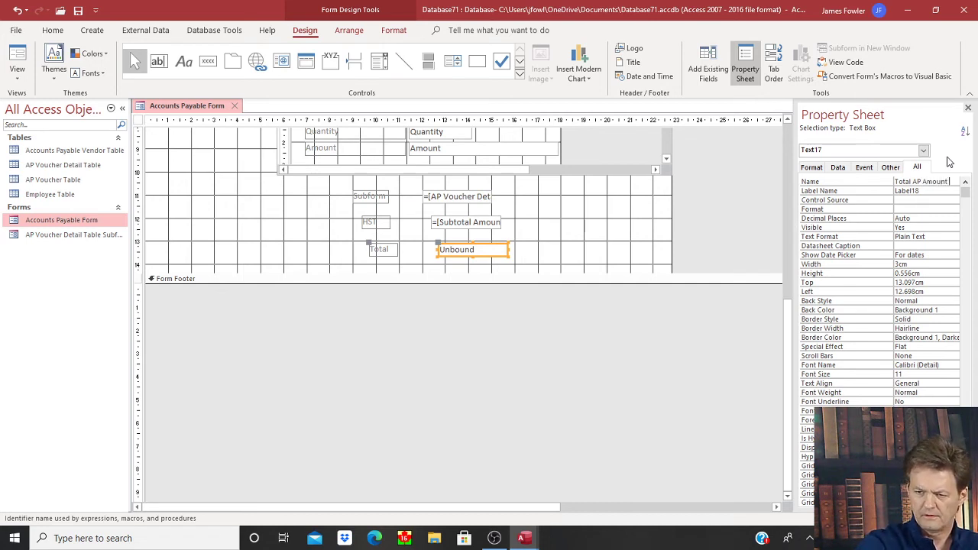
{"action": "type", "text": "mount"}
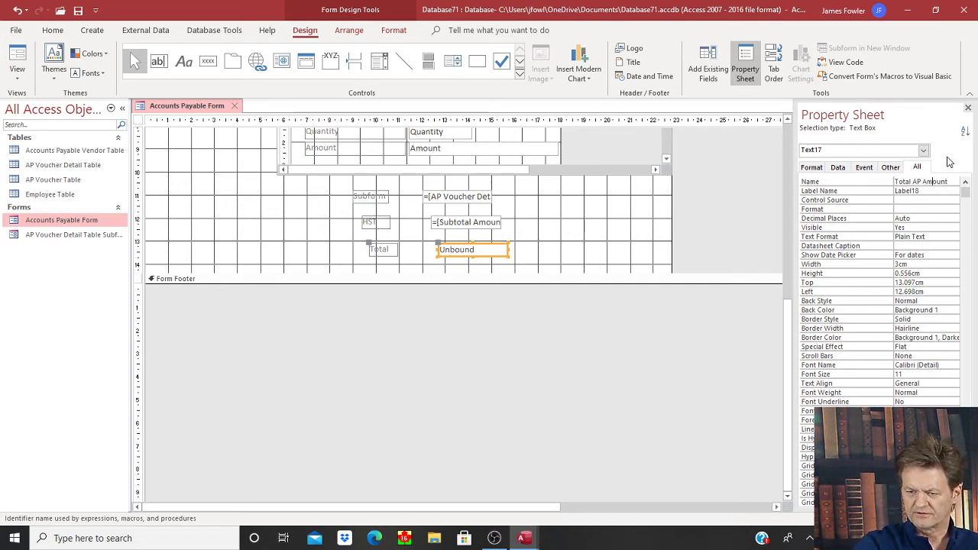
{"action": "type", "text": "F"}
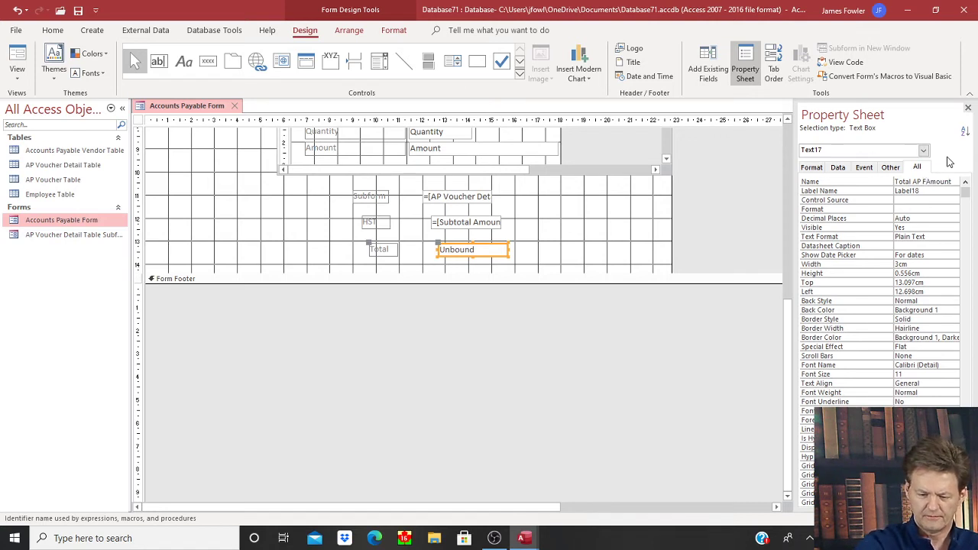
{"action": "type", "text": "orm"}
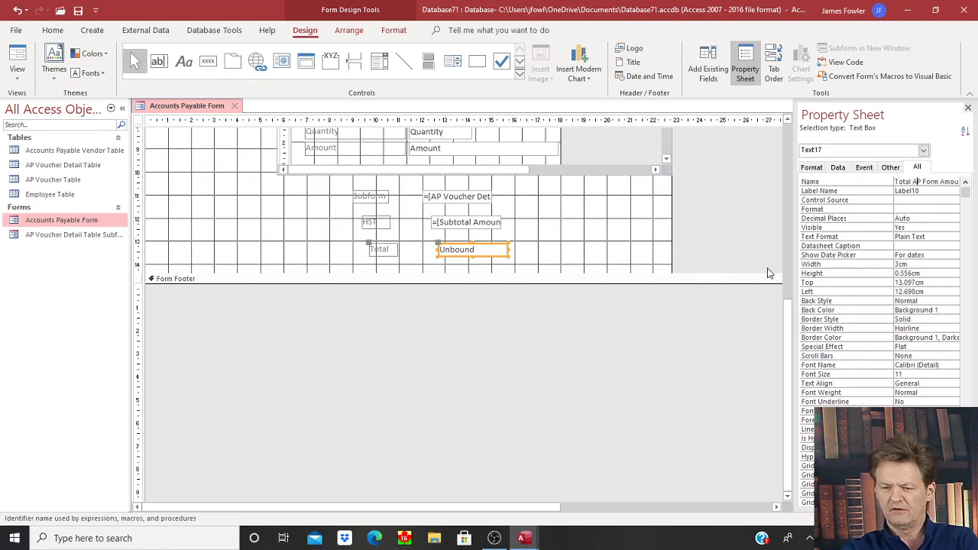
{"action": "key", "text": "Tab"}
{"action": "key", "text": "Tab"}
{"action": "key", "text": "Tab"}
{"action": "key", "text": "Tab"}
{"action": "key", "text": "Tab"}
{"action": "key", "text": "Tab"}
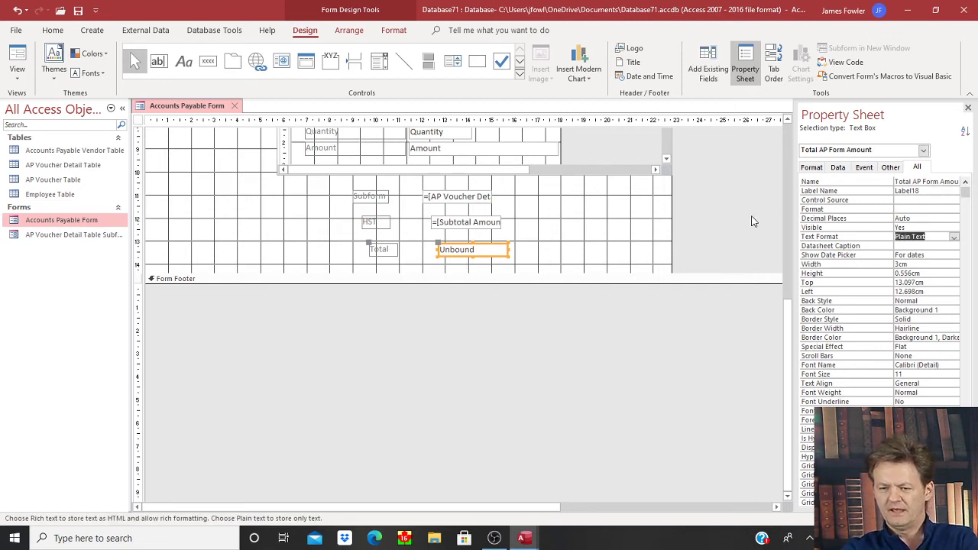
- Open the Expression Builder for the control source of the text box beside the Total label and find the form's amount controls
{"action": "left_click", "coordinate": [838, 167]}
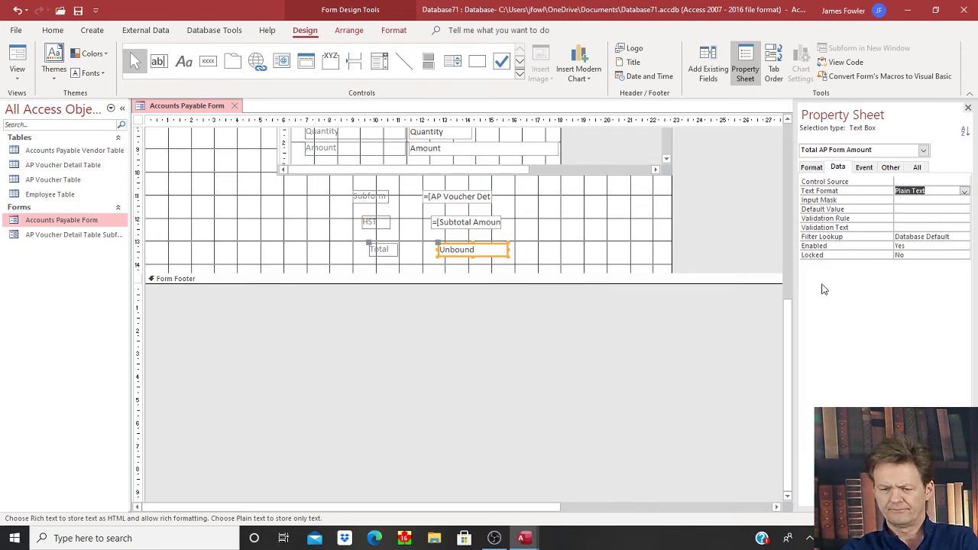
{"action": "left_click_drag", "start_coordinate": [796, 297], "coordinate": [742, 297]}
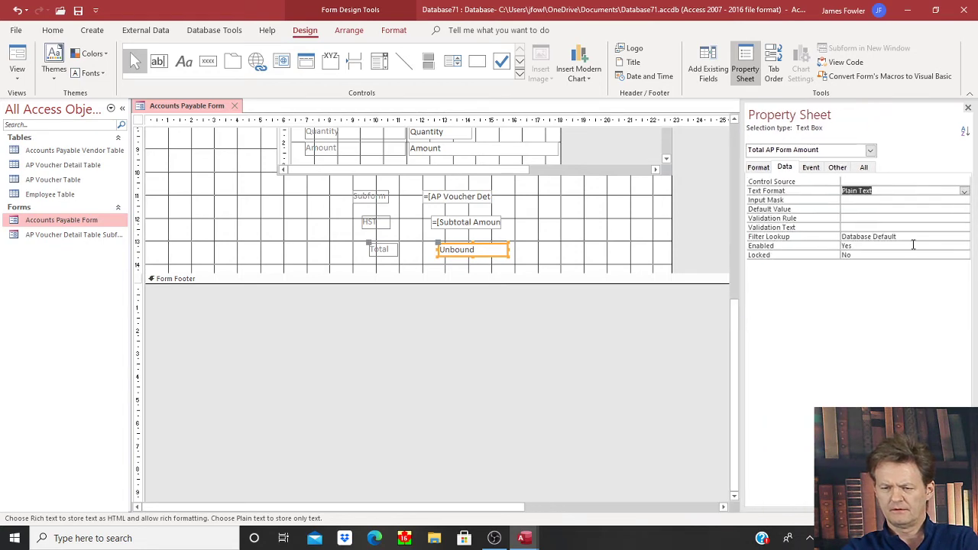
{"action": "left_click", "coordinate": [969, 181]}
{"action": "left_click", "coordinate": [965, 182]}
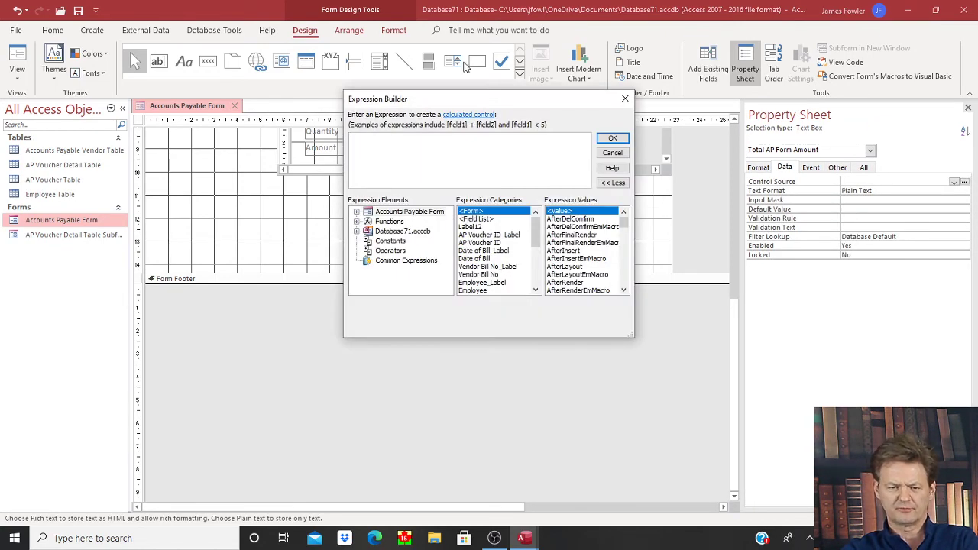
{"action": "left_click", "coordinate": [536, 289]}
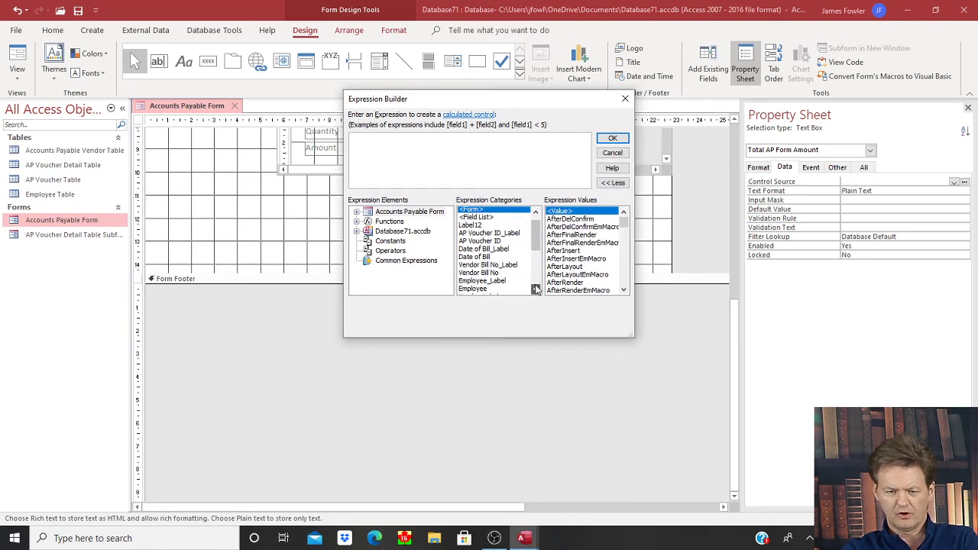
{"action": "left_click", "coordinate": [535, 289]}
{"action": "left_click", "coordinate": [535, 289]}
{"action": "left_click", "coordinate": [535, 288]}
{"action": "left_click", "coordinate": [536, 289]}
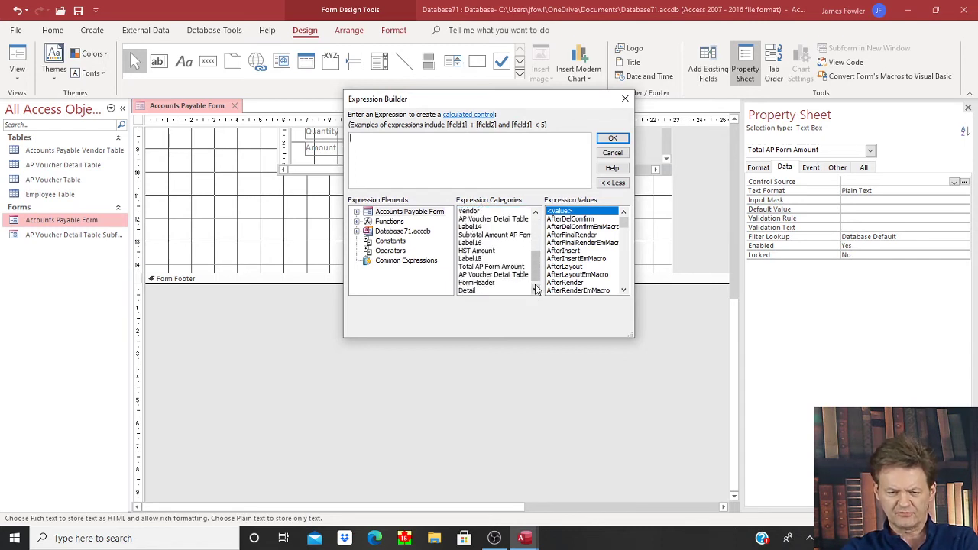
{"action": "double_click", "coordinate": [485, 239]}
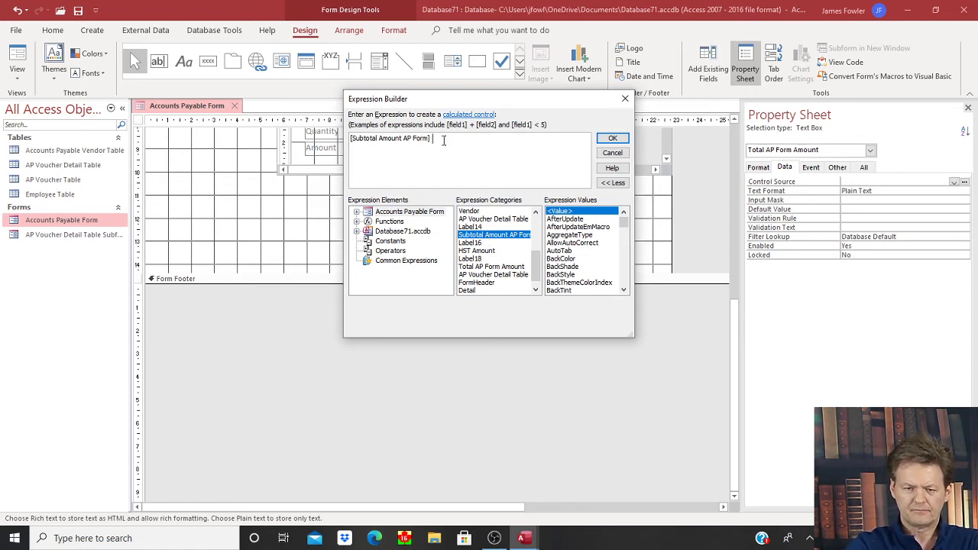
{"action": "left_click", "coordinate": [545, 83]}
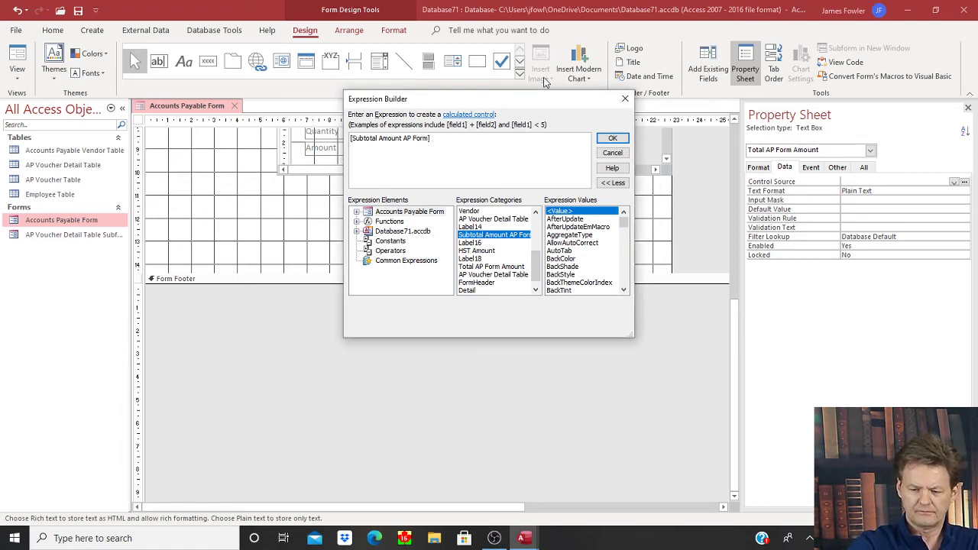
{"action": "key", "text": "BackSpace"}
{"action": "key", "text": "BackSpace"}
{"action": "key", "text": "BackSpace"}
{"action": "key", "text": "BackSpace"}
{"action": "key", "text": "BackSpace"}
{"action": "key", "text": "BackSpace"}
{"action": "key", "text": "BackSpace"}
{"action": "key", "text": "BackSpace"}
{"action": "key", "text": "BackSpace"}
{"action": "key", "text": "BackSpace"}
{"action": "key", "text": "BackSpace"}
{"action": "key", "text": "BackSpace"}
{"action": "key", "text": "BackSpace"}
{"action": "key", "text": "BackSpace"}
{"action": "key", "text": "BackSpace"}
{"action": "key", "text": "BackSpace"}
{"action": "key", "text": "BackSpace"}
{"action": "key", "text": "BackSpace"}
{"action": "key", "text": "BackSpace"}
{"action": "key", "text": "BackSpace"}
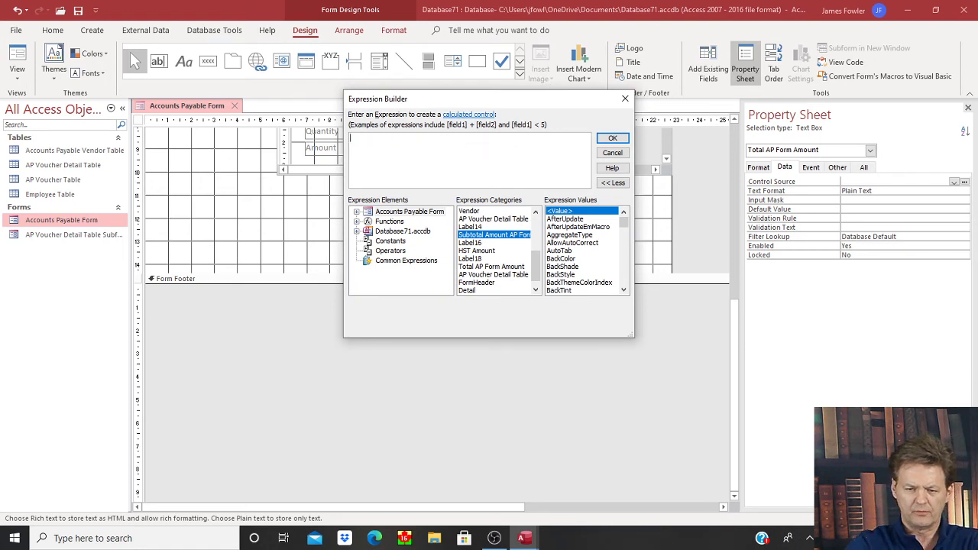
- Set the total's control source expression to the sum of [Subtotal Amount AP Form] and [HST Amount]
{"action": "double_click", "coordinate": [482, 240]}
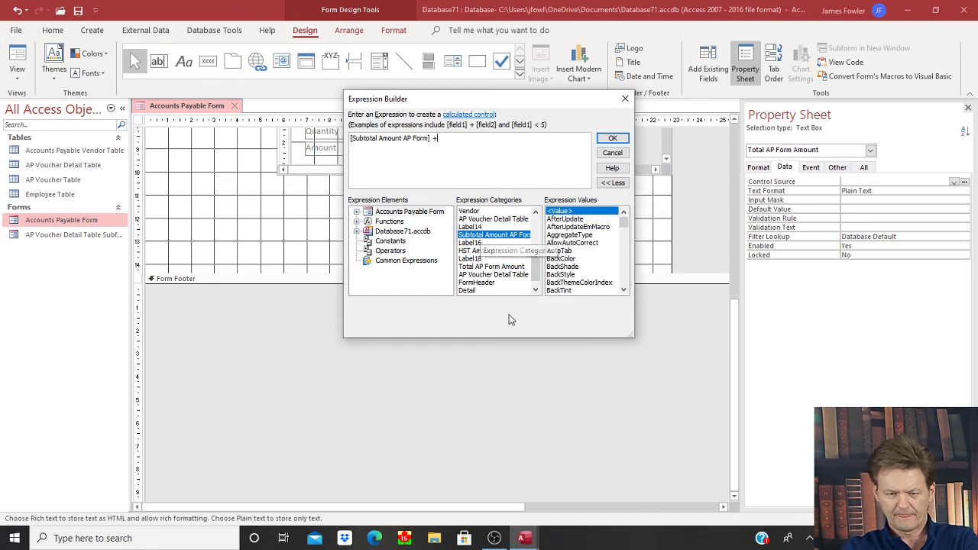
{"action": "double_click", "coordinate": [477, 250]}
{"action": "left_click", "coordinate": [612, 138]}
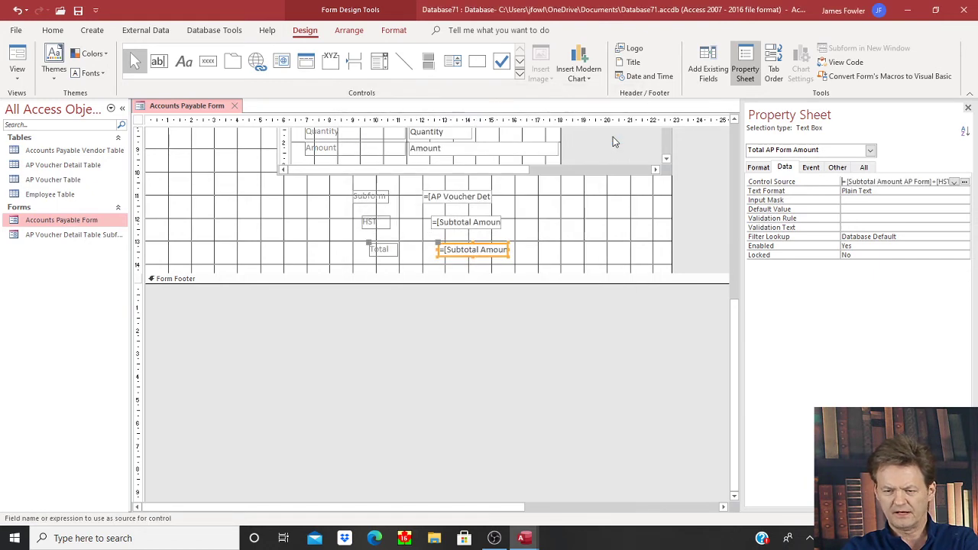
- Set the number format of the Total AP Form Amount text box to Currency
{"action": "left_click", "coordinate": [759, 168]}
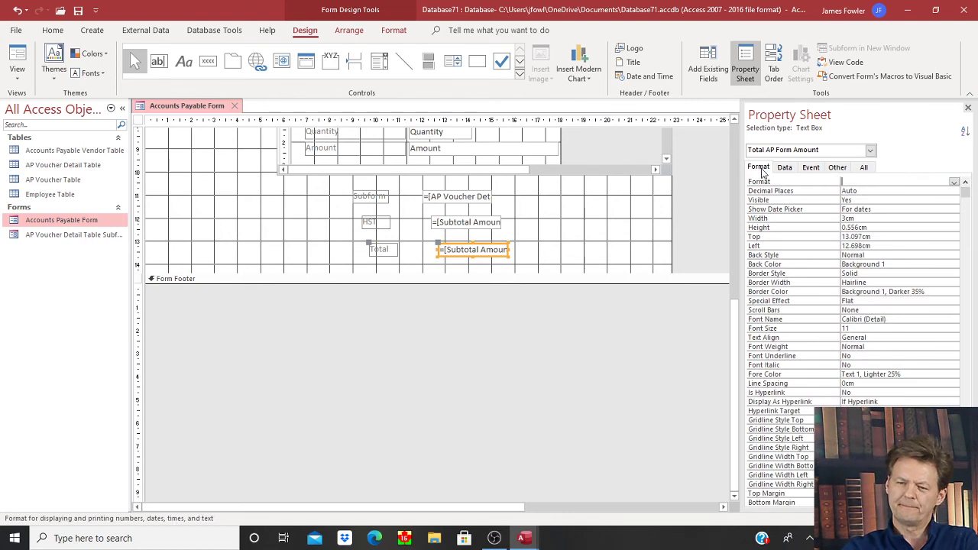
{"action": "left_click", "coordinate": [954, 182]}
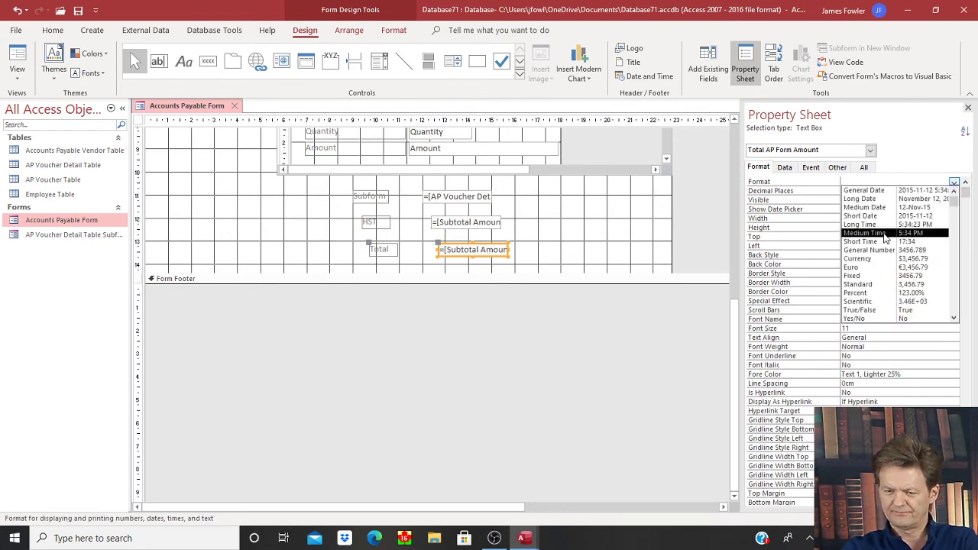
{"action": "left_click", "coordinate": [884, 258]}
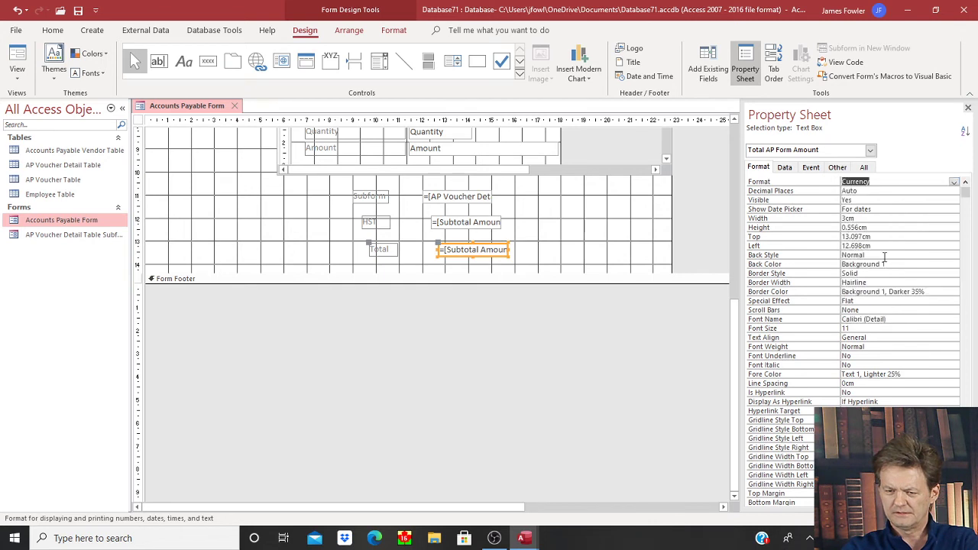
- Save the Accounts Payable Form and check the calculated total in Form View
{"action": "right_click", "coordinate": [205, 113]}
{"action": "left_click", "coordinate": [220, 117]}
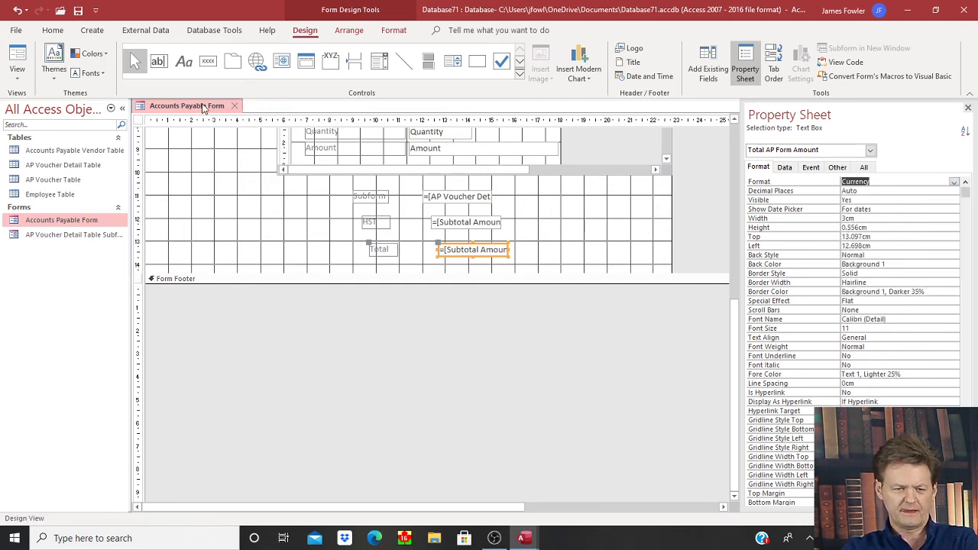
{"action": "right_click", "coordinate": [203, 108]}
{"action": "left_click", "coordinate": [233, 165]}
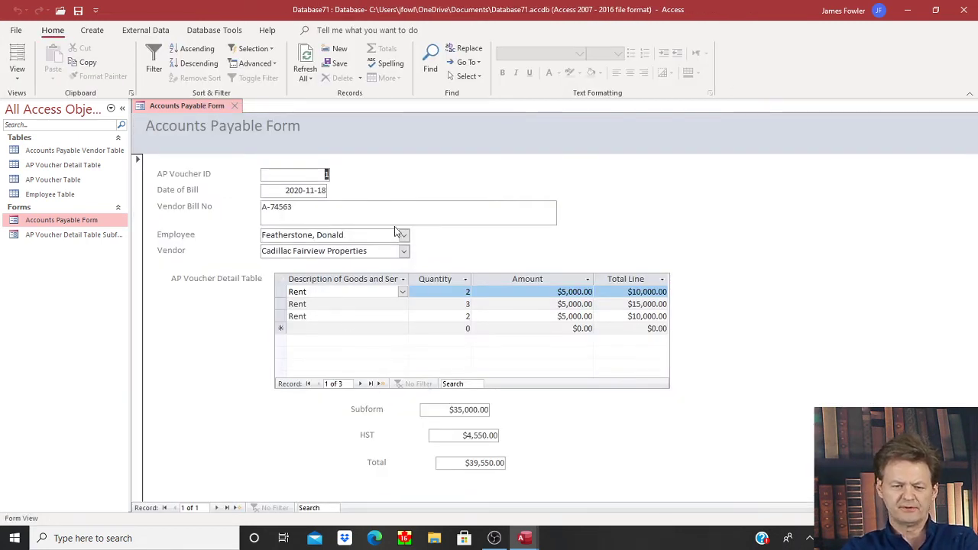
- Switch the form to Layout View and move the subtotal text box under the Total Line column, flush with the subform's right edge
{"action": "right_click", "coordinate": [193, 111]}
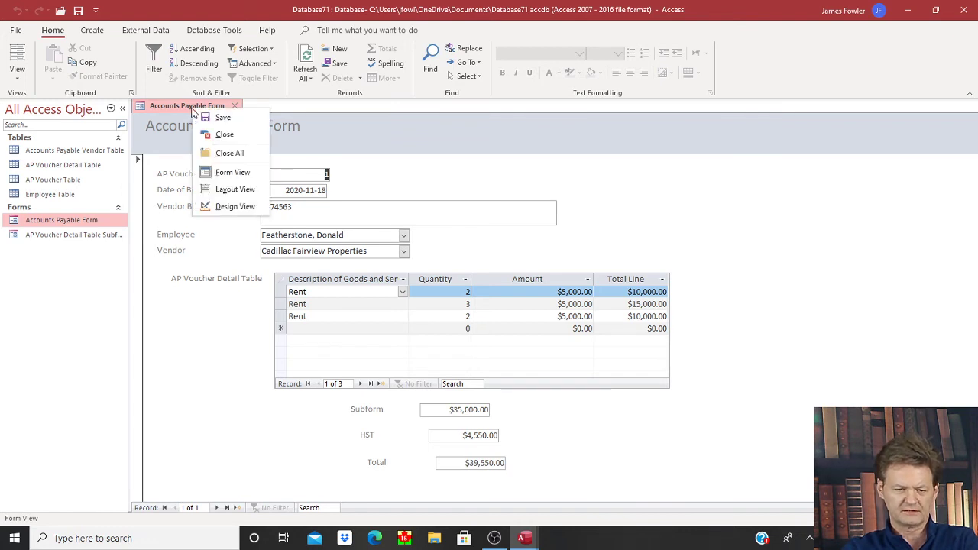
{"action": "left_click", "coordinate": [232, 191]}
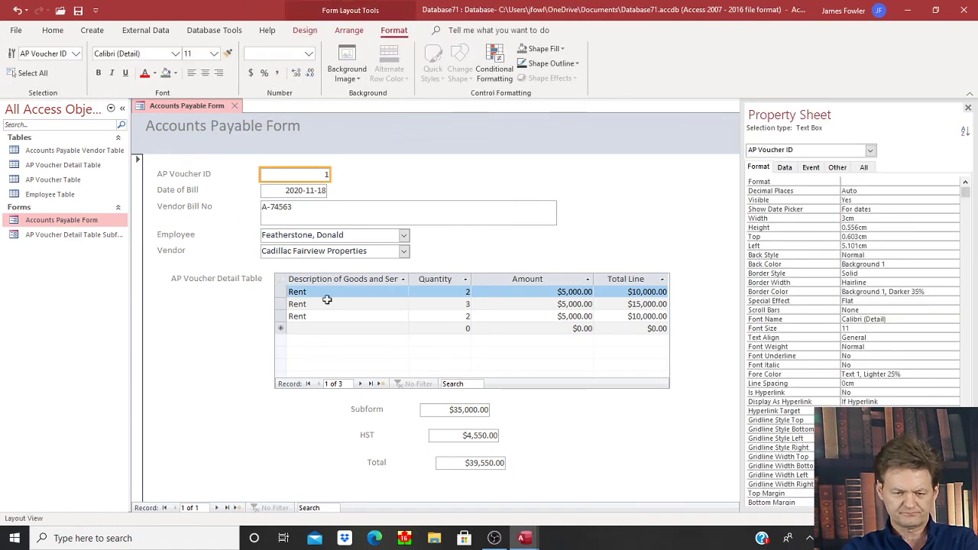
{"action": "left_click", "coordinate": [430, 414]}
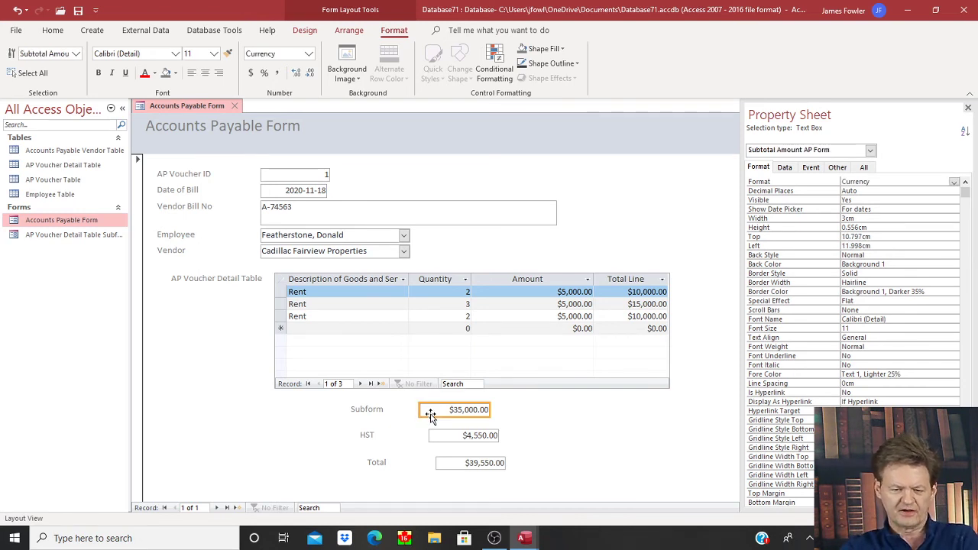
{"action": "left_click_drag", "start_coordinate": [430, 415], "coordinate": [431, 413]}
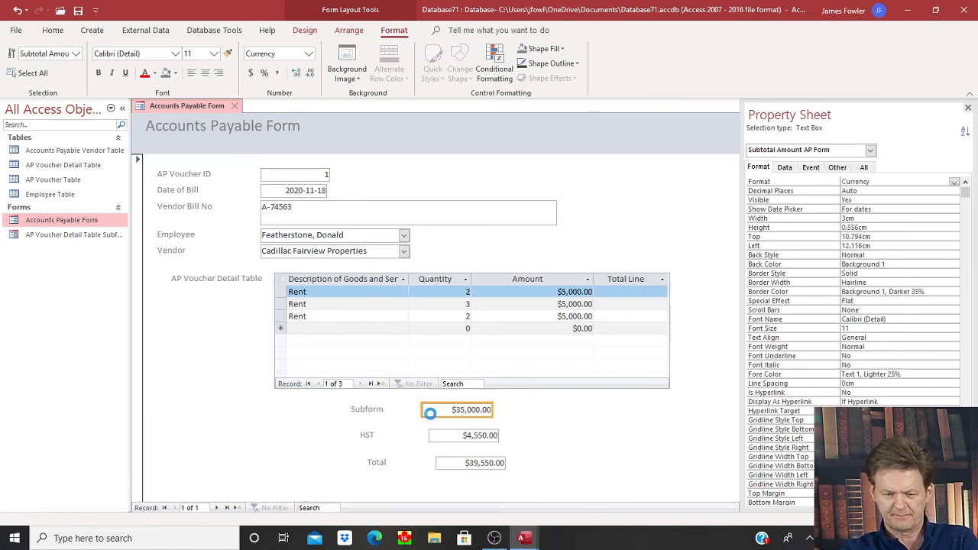
{"action": "key", "text": "Right"}
{"action": "key", "text": "Right"}
{"action": "key", "text": "Right"}
{"action": "key", "text": "Right"}
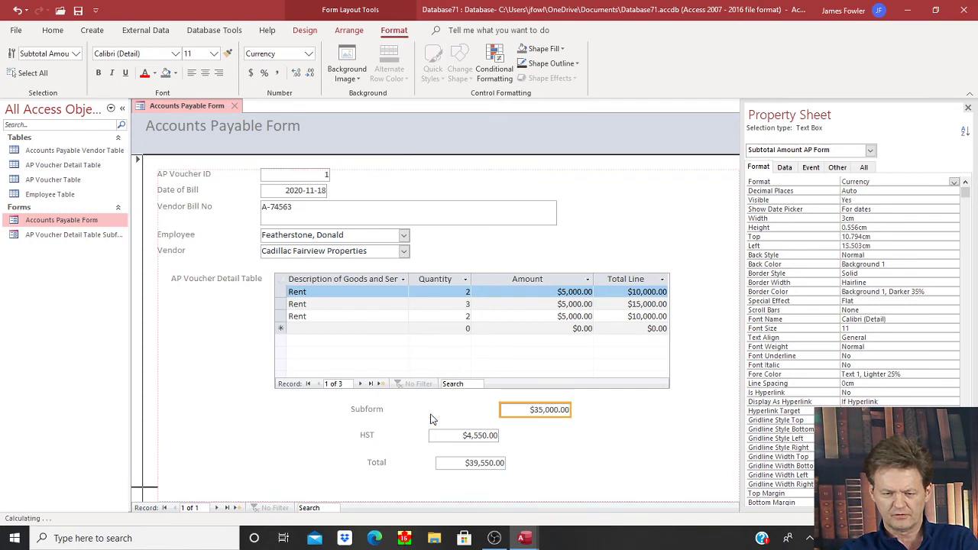
{"action": "key", "text": "Right"}
{"action": "key", "text": "Right"}
{"action": "key", "text": "Right"}
{"action": "key", "text": "Right"}
{"action": "key", "text": "Right"}
{"action": "key", "text": "Right"}
{"action": "key", "text": "Right"}
{"action": "key", "text": "Right"}
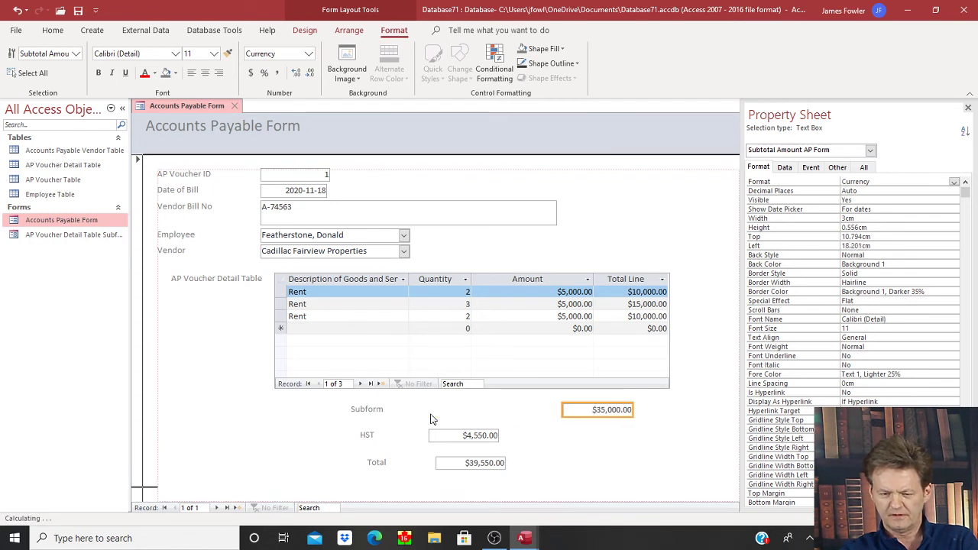
{"action": "key", "text": "Right"}
{"action": "key", "text": "Right"}
{"action": "key", "text": "Right"}
{"action": "key", "text": "Right"}
{"action": "key", "text": "Right"}
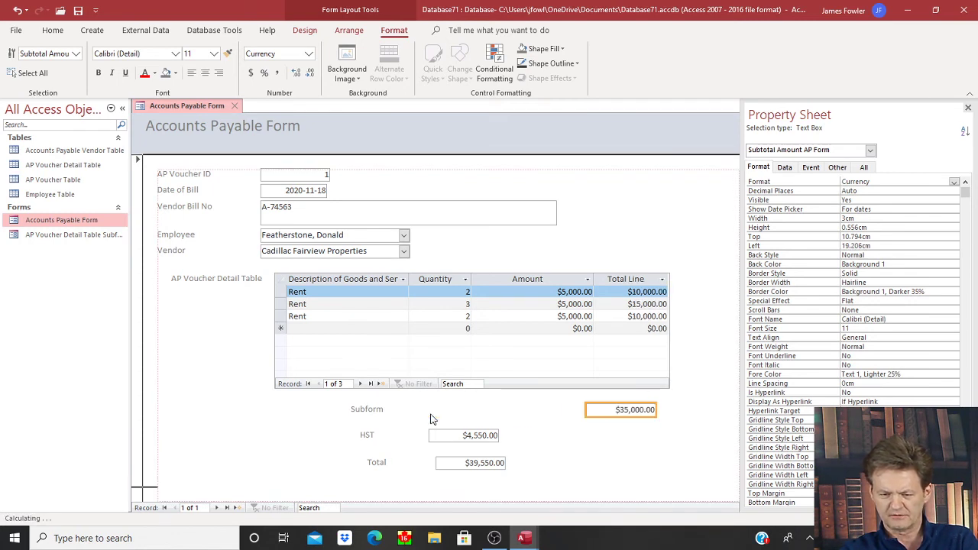
- Move the Subform label next to the subtotal text box, about 17.8 cm from the form's left edge
{"action": "left_click", "coordinate": [354, 408]}
{"action": "left_click_drag", "start_coordinate": [378, 403], "coordinate": [563, 410]}
{"action": "key", "text": "Right"}
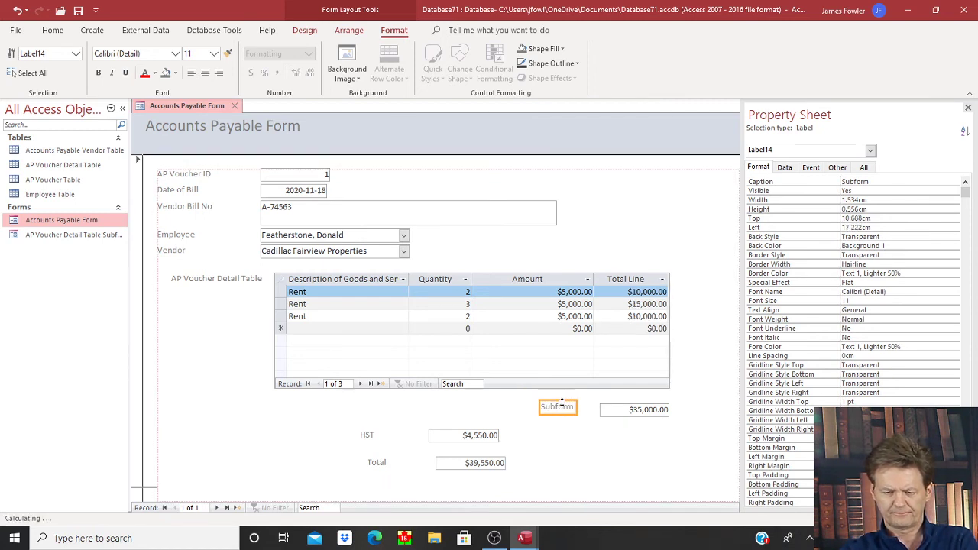
{"action": "key", "text": "Down"}
{"action": "key", "text": "Down"}
{"action": "key", "text": "Down"}
{"action": "key", "text": "Down"}
{"action": "key", "text": "Down"}
{"action": "key", "text": "Down"}
{"action": "key", "text": "Down"}
{"action": "key", "text": "Down"}
{"action": "key", "text": "Down"}
{"action": "key", "text": "Down"}
{"action": "key", "text": "Down"}
{"action": "key", "text": "Down"}
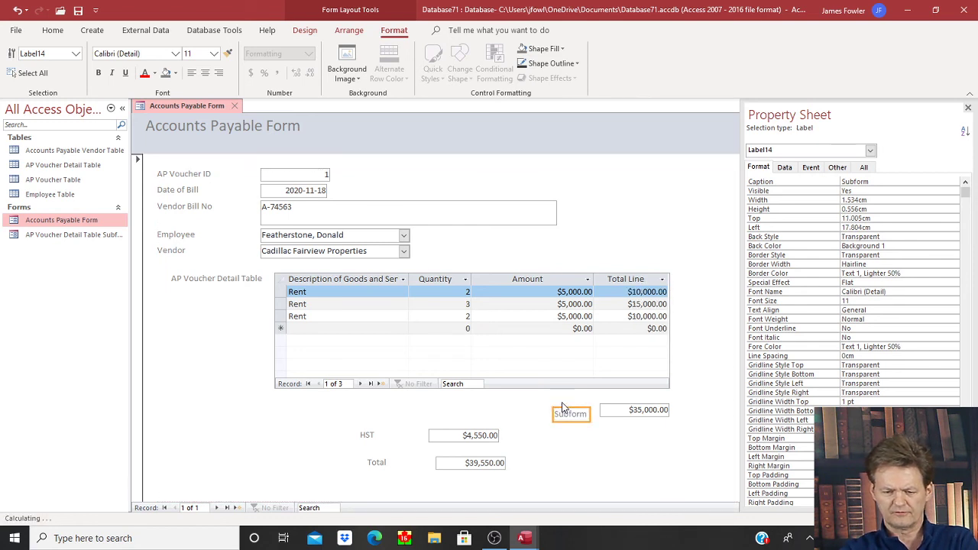
{"action": "key", "text": "Up"}
{"action": "key", "text": "Up"}
{"action": "key", "text": "Up"}
{"action": "key", "text": "Up"}
{"action": "key", "text": "Up"}
{"action": "key", "text": "Up"}
{"action": "key", "text": "Up"}
{"action": "key", "text": "Up"}
{"action": "key", "text": "Up"}
{"action": "key", "text": "Up"}
{"action": "key", "text": "Up"}
{"action": "key", "text": "Up"}
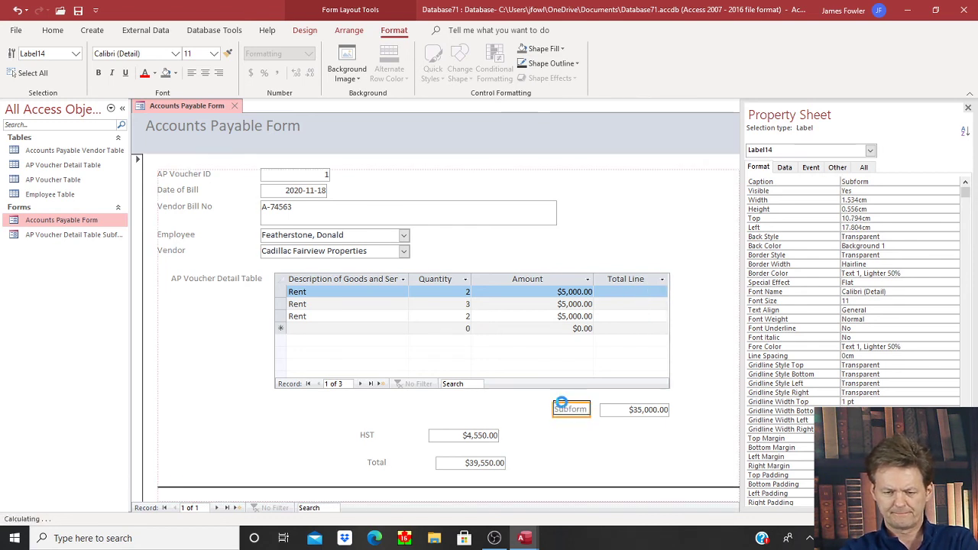
- Move the HST text box directly below the subtotal text box, about 19.9 cm from the form's left edge
{"action": "left_click", "coordinate": [491, 435]}
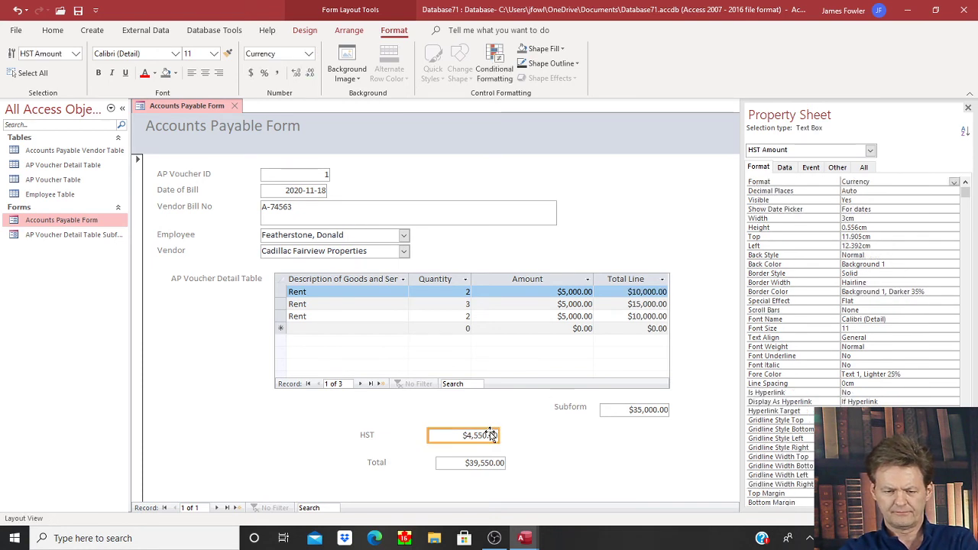
{"action": "left_click_drag", "start_coordinate": [492, 435], "coordinate": [661, 435]}
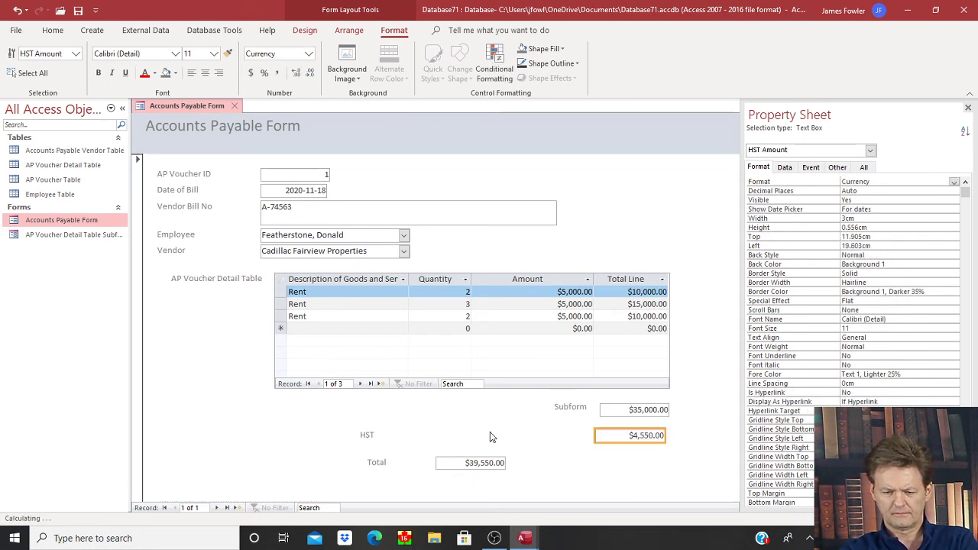
{"action": "key", "text": "Right"}
{"action": "key", "text": "Right"}
{"action": "key", "text": "Right"}
{"action": "key", "text": "Right"}
{"action": "key", "text": "Right"}
{"action": "key", "text": "Right"}
{"action": "key", "text": "Right"}
{"action": "key", "text": "Right"}
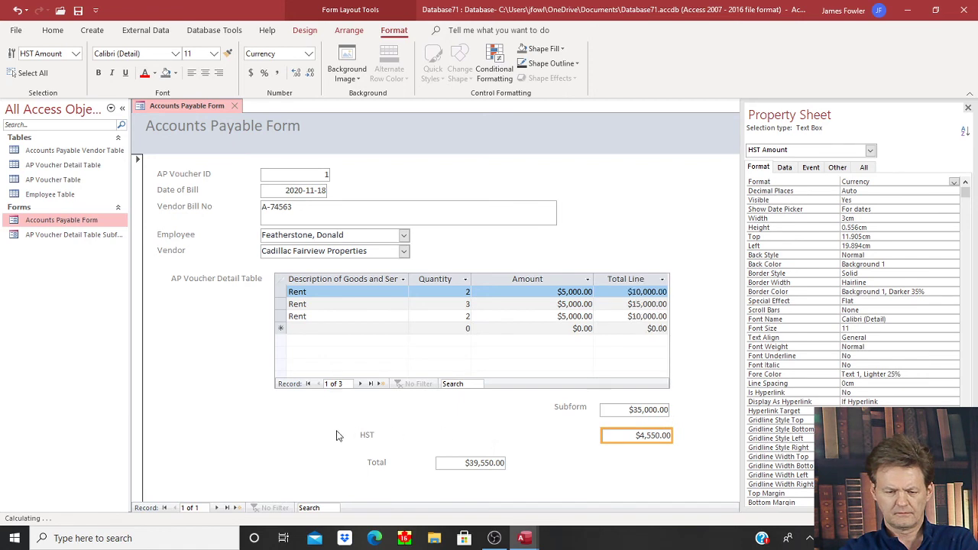
- Move the HST label next to the HST text box, about 18.2 cm from the form's left edge
{"action": "left_click", "coordinate": [379, 437]}
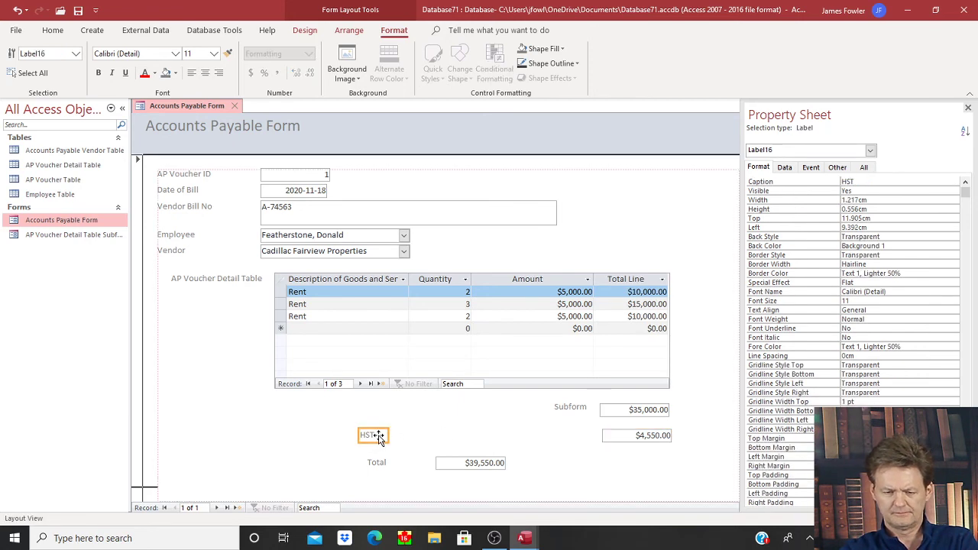
{"action": "key", "text": "Right"}
{"action": "key", "text": "Right"}
{"action": "key", "text": "Right"}
{"action": "key", "text": "Right"}
{"action": "key", "text": "Right"}
{"action": "key", "text": "Right"}
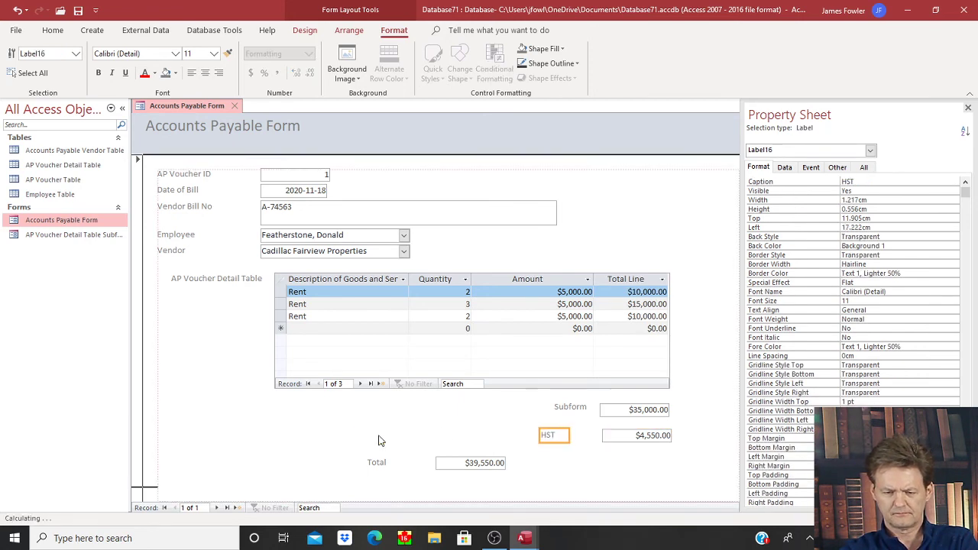
{"action": "key", "text": "Right"}
{"action": "key", "text": "Right"}
{"action": "key", "text": "Right"}
{"action": "key", "text": "Right"}
{"action": "key", "text": "Right"}
{"action": "key", "text": "Right"}
{"action": "key", "text": "Right"}
{"action": "key", "text": "Right"}
{"action": "key", "text": "Right"}
{"action": "key", "text": "Right"}
{"action": "key", "text": "Right"}
{"action": "key", "text": "Right"}
{"action": "key", "text": "Right"}
{"action": "key", "text": "Right"}
{"action": "key", "text": "Right"}
{"action": "key", "text": "Right"}
{"action": "key", "text": "Right"}
{"action": "key", "text": "Right"}
{"action": "key", "text": "Right"}
{"action": "key", "text": "Right"}
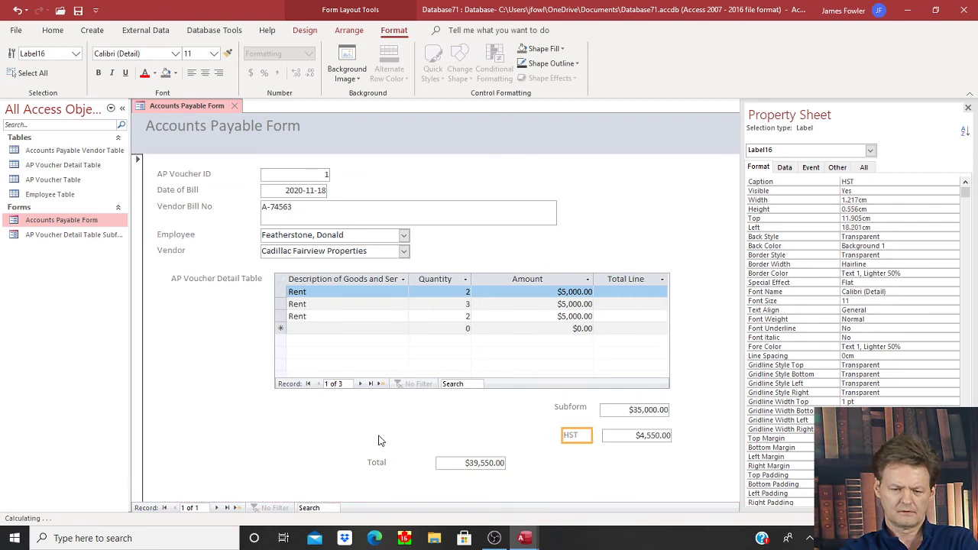
- Move the total text box directly below the HST text box so the amounts line up in one column
{"action": "left_click", "coordinate": [457, 463]}
{"action": "left_click", "coordinate": [461, 462]}
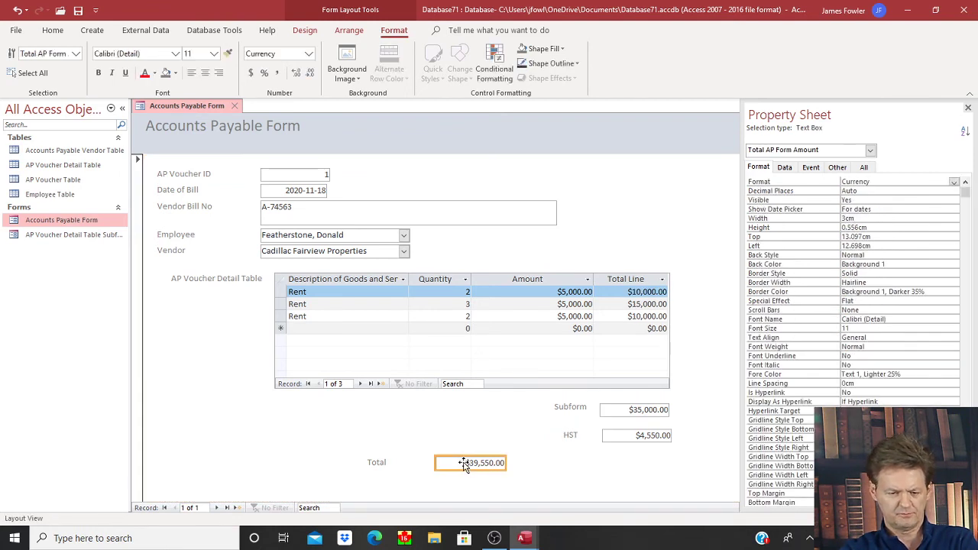
{"action": "key", "text": "Right"}
{"action": "key", "text": "Right"}
{"action": "key", "text": "Right"}
{"action": "key", "text": "Right"}
{"action": "key", "text": "Right"}
{"action": "key", "text": "Right"}
{"action": "key", "text": "Right"}
{"action": "key", "text": "Right"}
{"action": "key", "text": "Right"}
{"action": "key", "text": "Right"}
{"action": "key", "text": "Right"}
{"action": "key", "text": "Right"}
{"action": "key", "text": "Right"}
{"action": "key", "text": "Right"}
{"action": "key", "text": "Right"}
{"action": "key", "text": "Right"}
{"action": "key", "text": "Right"}
{"action": "key", "text": "Right"}
{"action": "key", "text": "Right"}
{"action": "key", "text": "Right"}
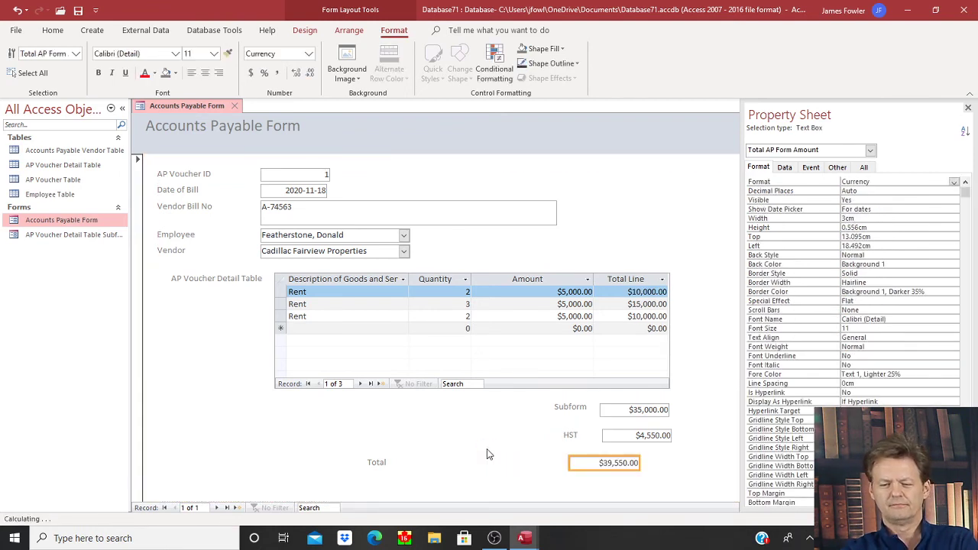
{"action": "key", "text": "Right"}
{"action": "key", "text": "Right"}
{"action": "key", "text": "Right"}
{"action": "key", "text": "Right"}
{"action": "key", "text": "Right"}
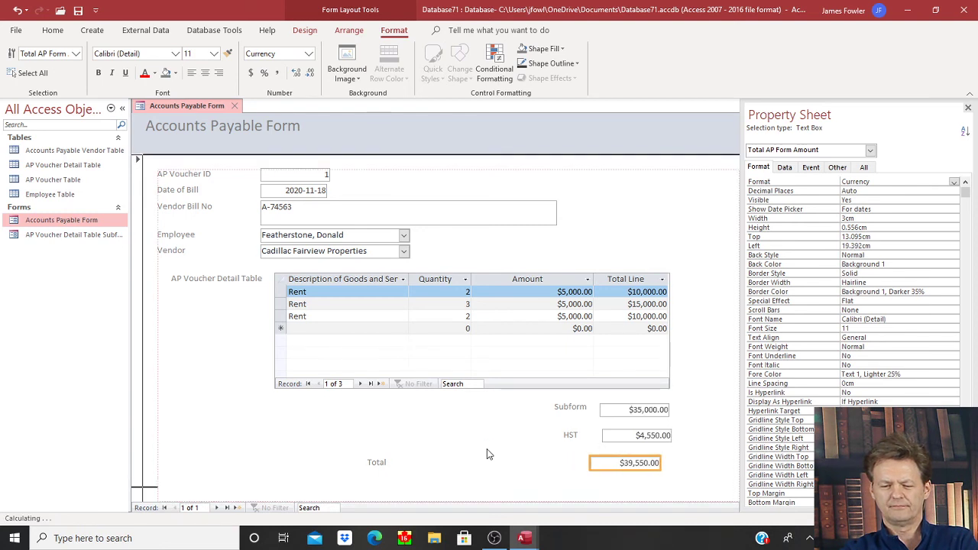
- Move the Total label next to the total text box, about 17.9 cm from the form's left edge
{"action": "left_click", "coordinate": [391, 467]}
{"action": "mouse_move", "coordinate": [392, 470]}
{"action": "left_mouse_down"}
{"action": "mouse_move", "coordinate": [514, 463]}
{"action": "mouse_move", "coordinate": [393, 469]}
{"action": "left_mouse_up"}
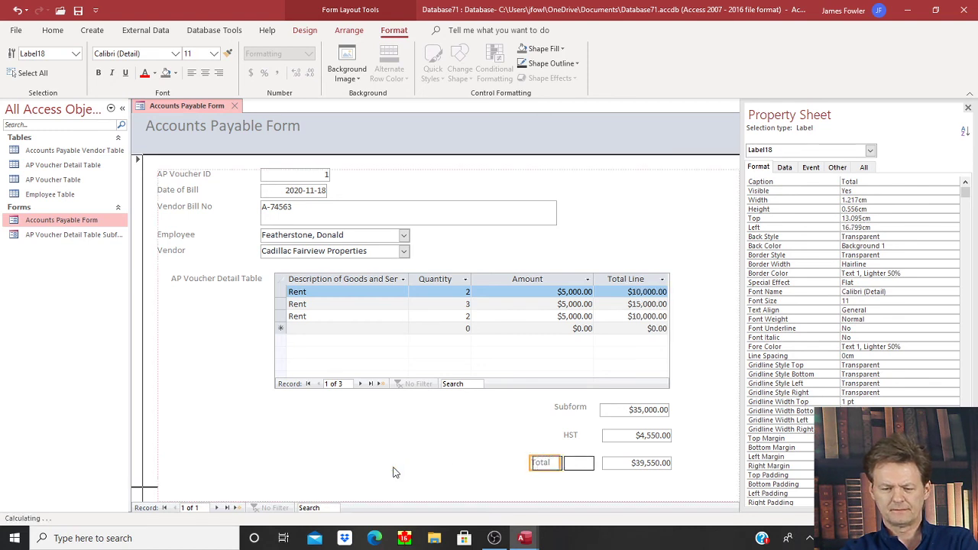
{"action": "key", "text": "Left"}
{"action": "key", "text": "Left"}
{"action": "key", "text": "Left"}
{"action": "key", "text": "Left"}
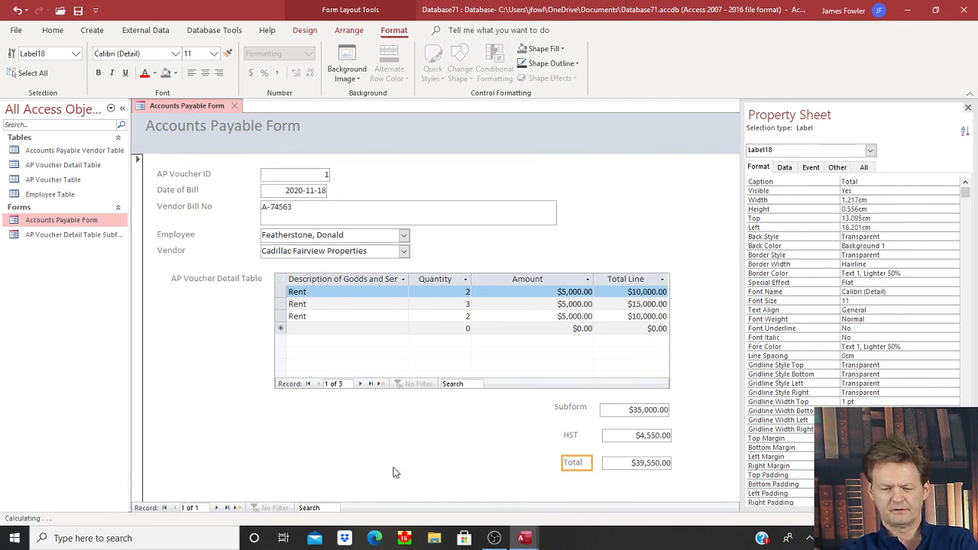
{"action": "key", "text": "Left"}
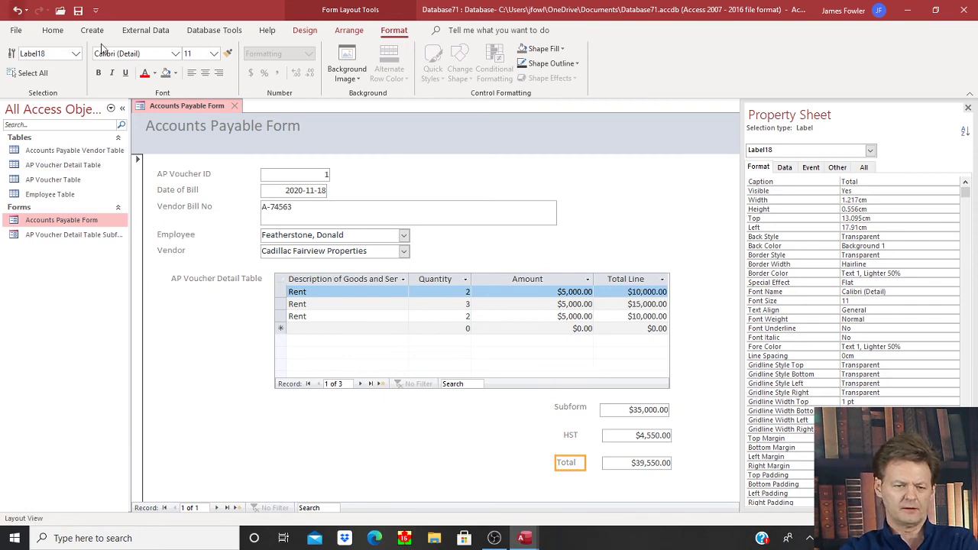
- Switch the Accounts Payable Form to Form View and save it
{"action": "right_click", "coordinate": [197, 108]}
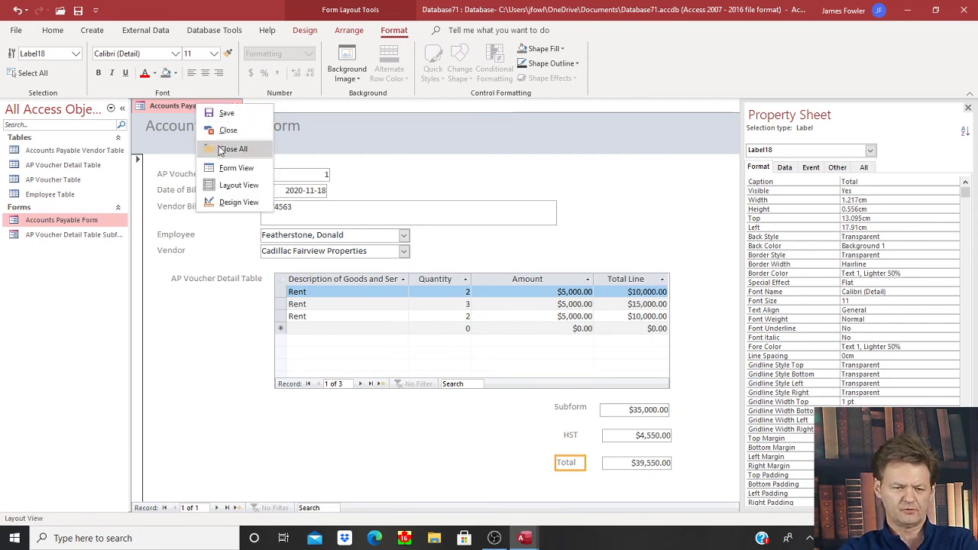
{"action": "left_click", "coordinate": [229, 164]}
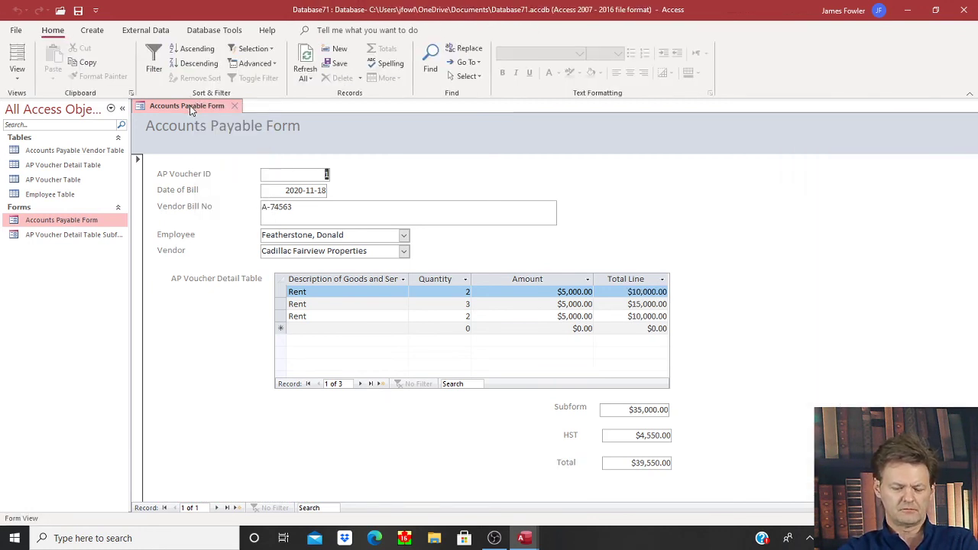
{"action": "right_click", "coordinate": [191, 109]}
{"action": "left_click", "coordinate": [203, 116]}
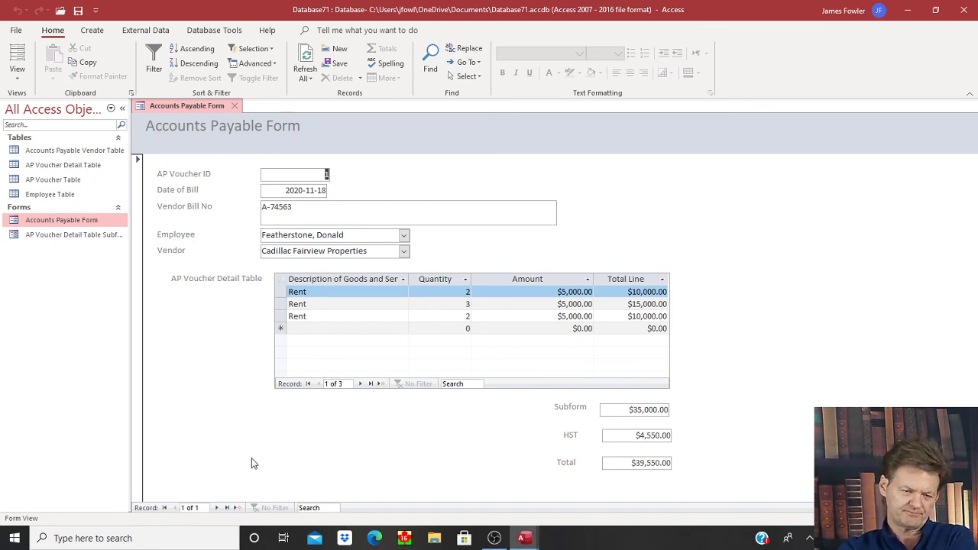
{"action": "left_click", "coordinate": [216, 508]}
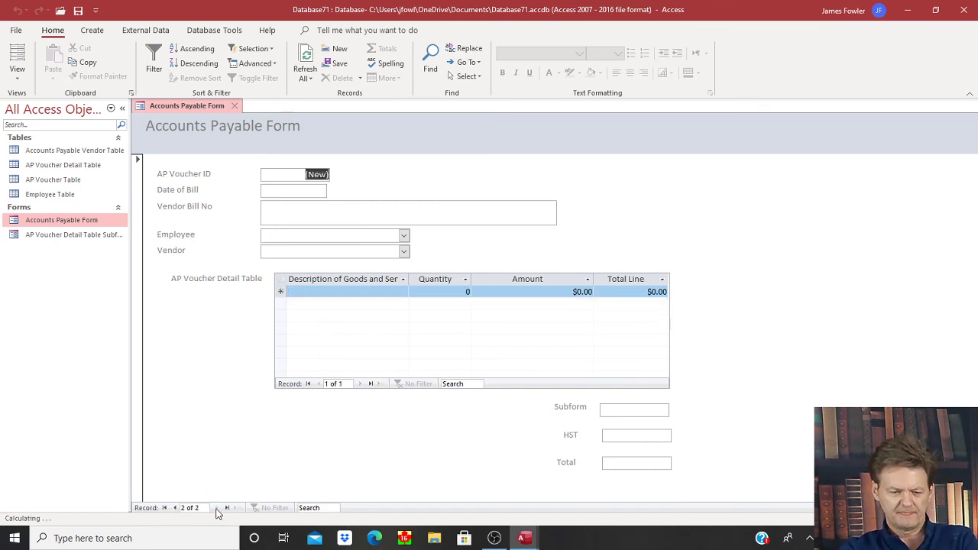
{"action": "key", "text": "Tab"}
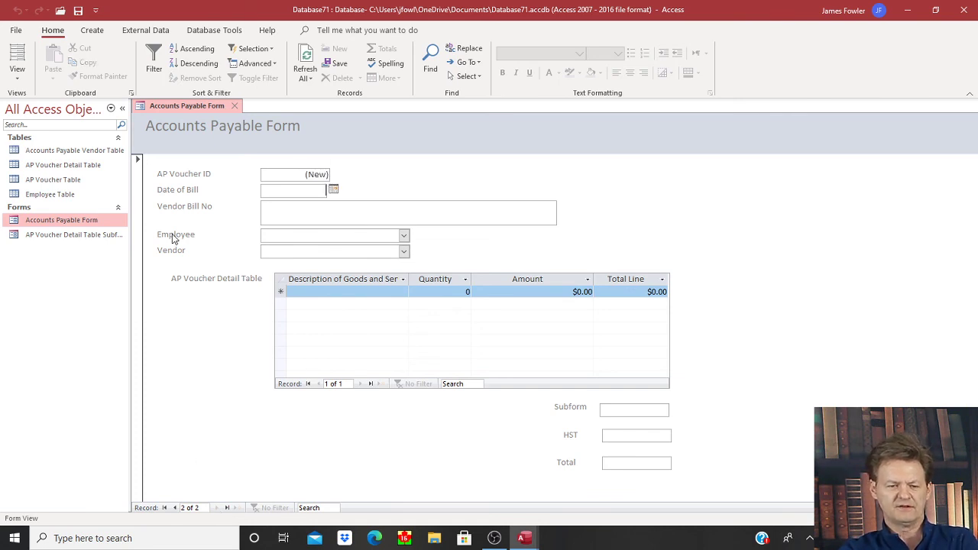
{"action": "key", "text": "Page_Up"}
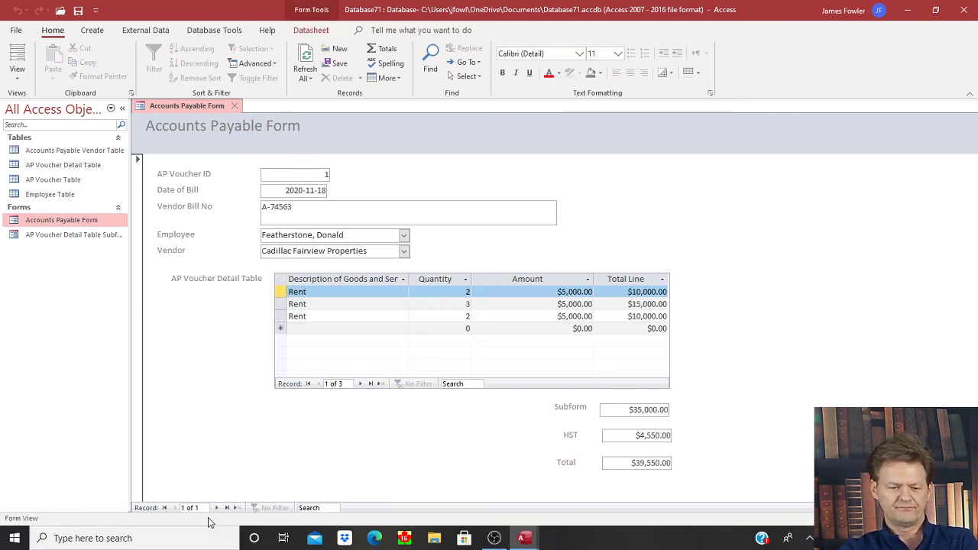
- Start a new voucher record with 2020-11-18 as the date of bill and fill in the vendor bill number
{"action": "left_click", "coordinate": [226, 508]}
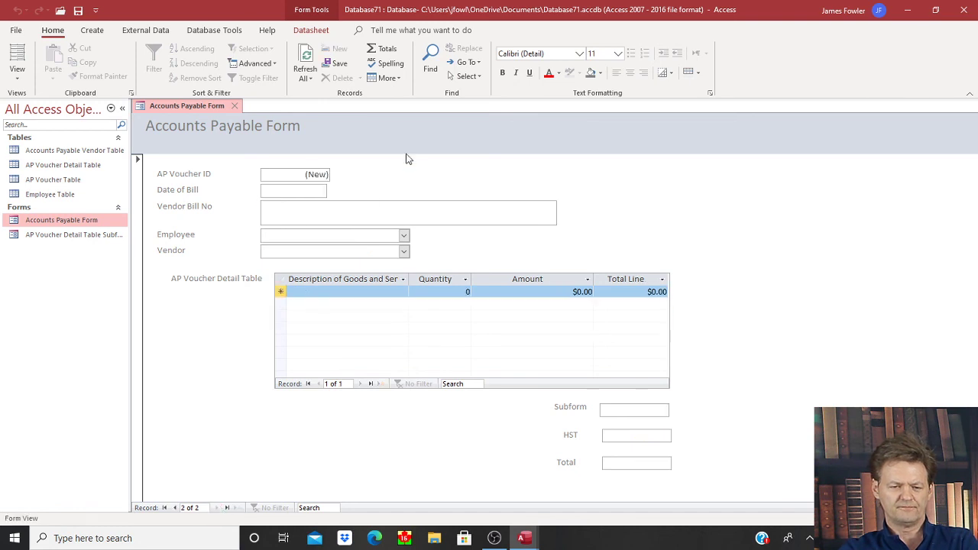
{"action": "left_click", "coordinate": [321, 189]}
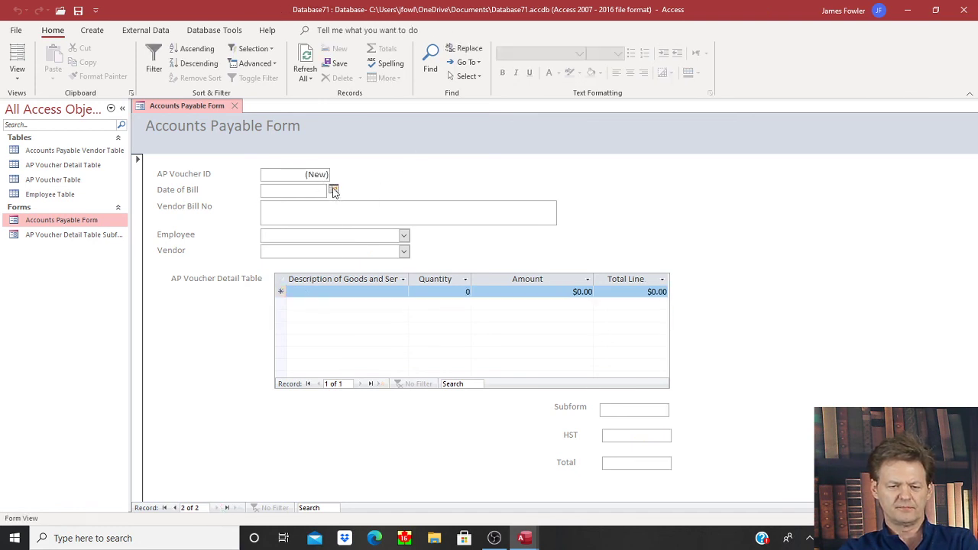
{"action": "left_click", "coordinate": [333, 190]}
{"action": "left_click", "coordinate": [282, 243]}
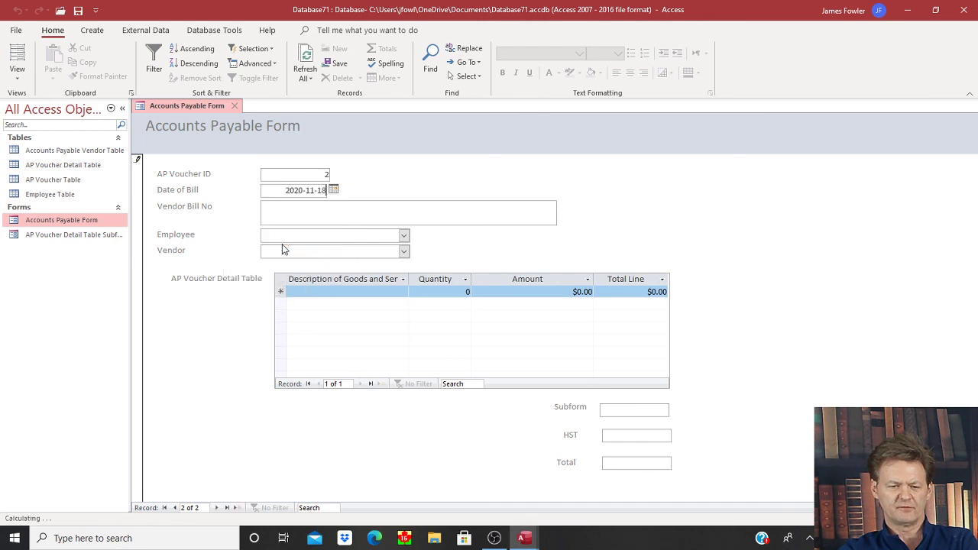
{"action": "left_click", "coordinate": [315, 208]}
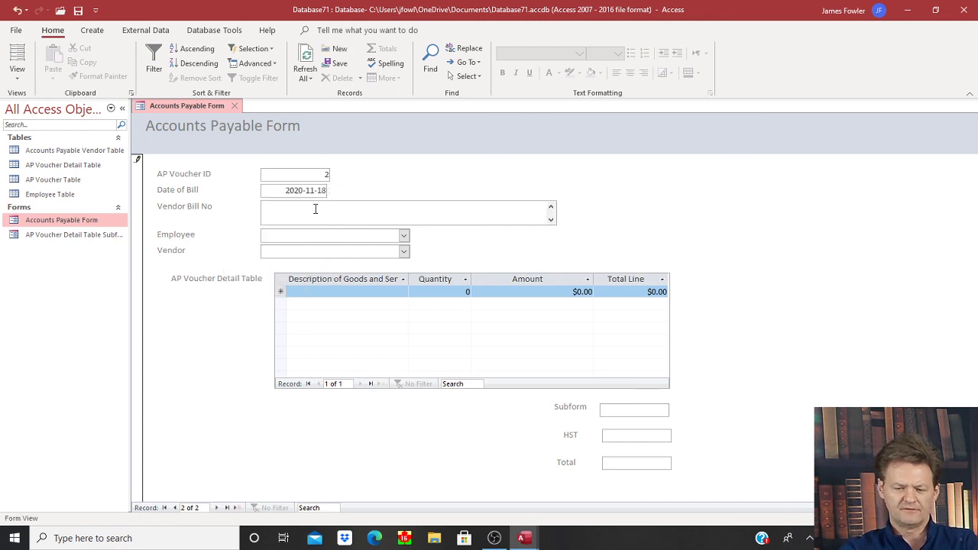
{"action": "type", "text": "652364"}
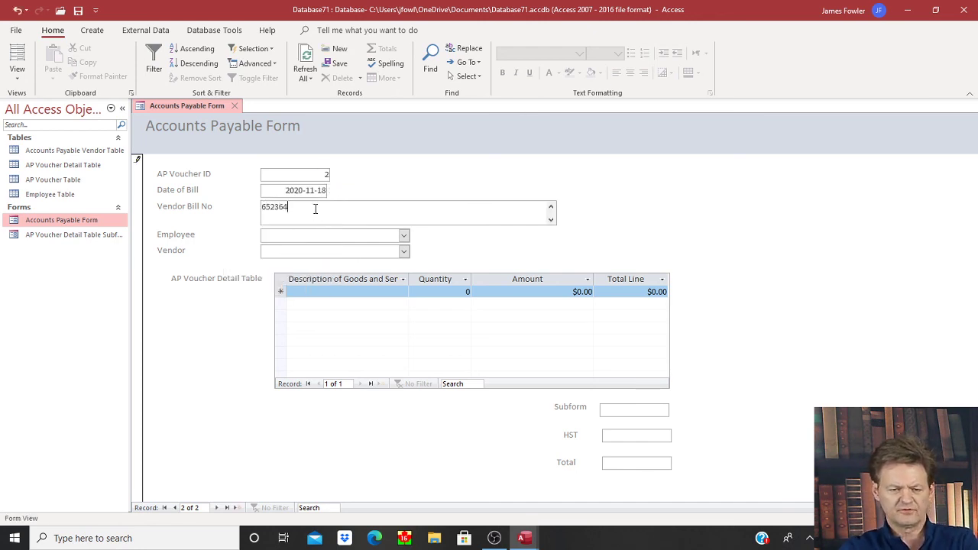
- Assign an employee to the new voucher and choose Alectra Utilities as its vendor
{"action": "left_click", "coordinate": [402, 237]}
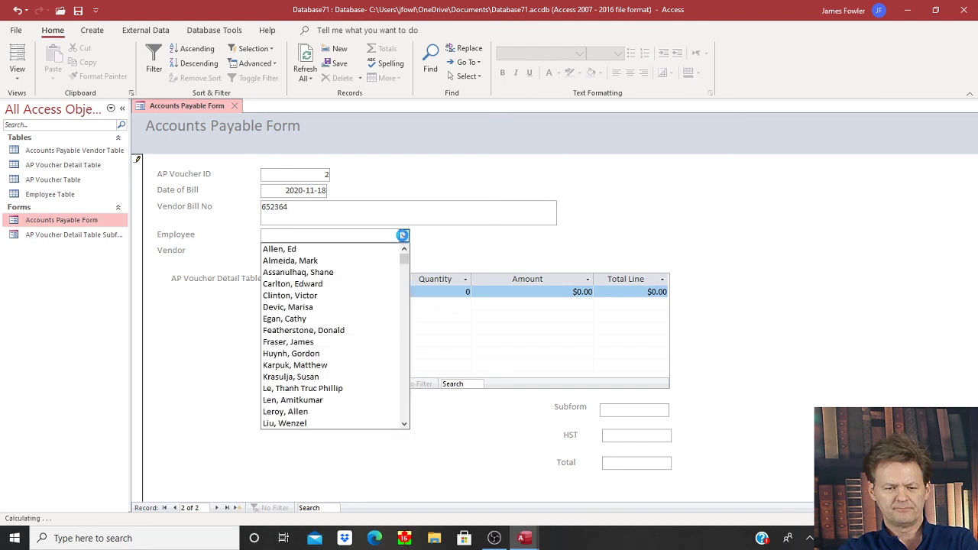
{"action": "left_click", "coordinate": [336, 307]}
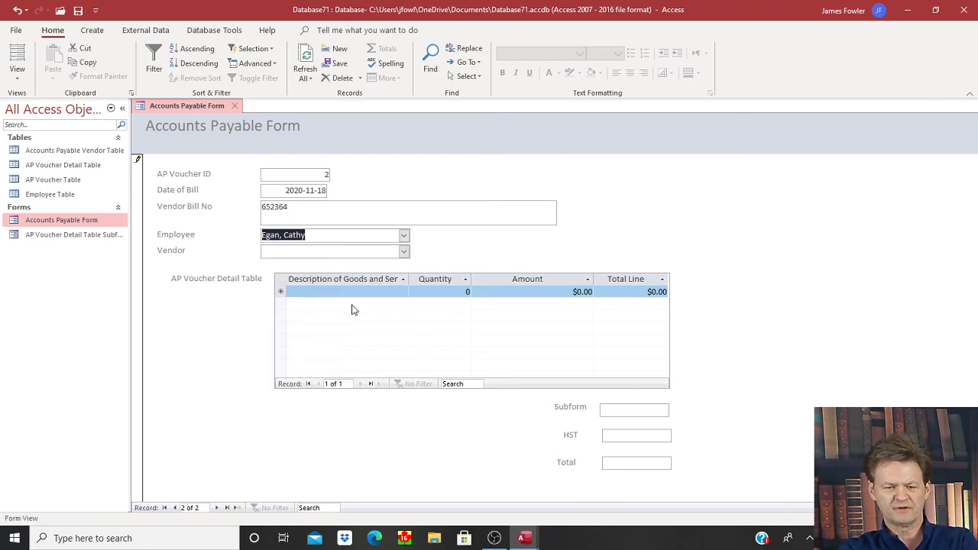
{"action": "left_click", "coordinate": [404, 252]}
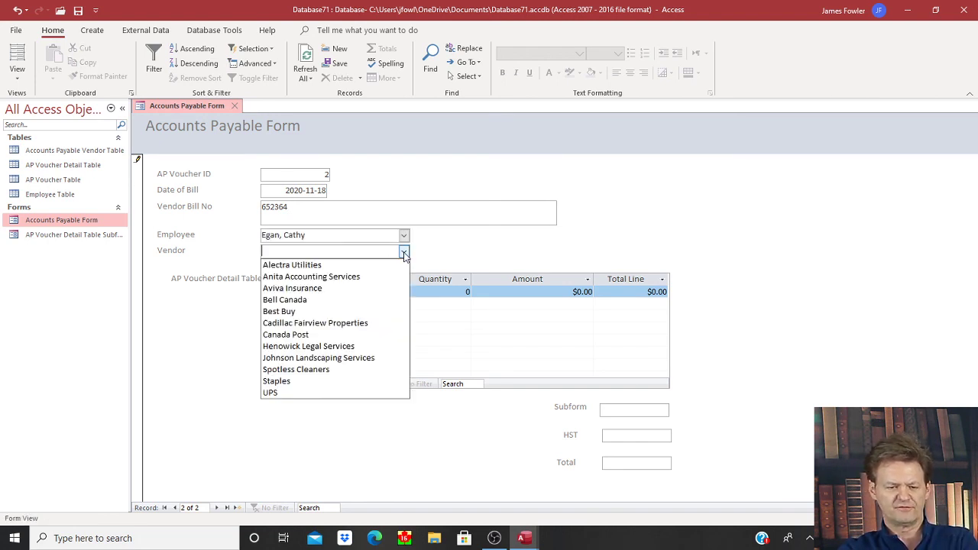
{"action": "left_click", "coordinate": [405, 265]}
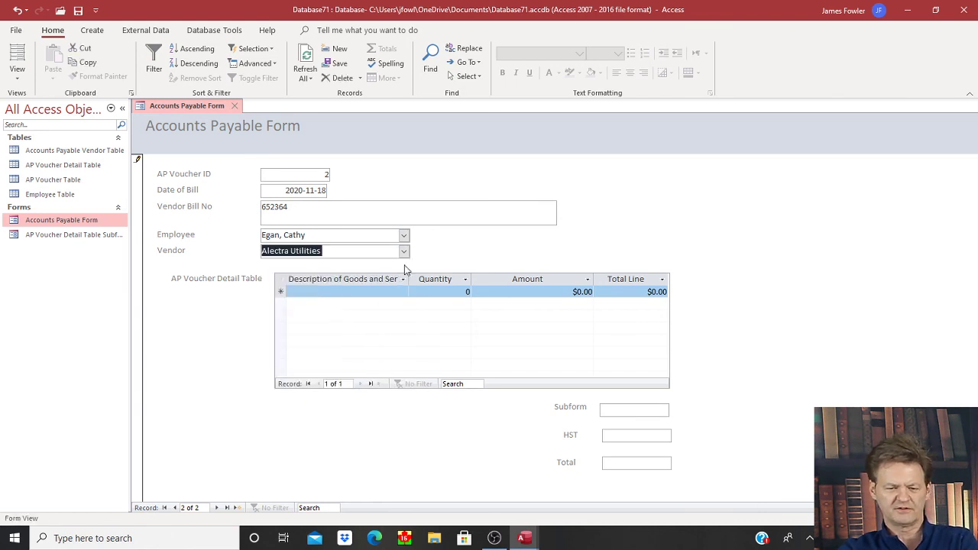
- Add a Utilities line to the voucher's detail subform with quantity 1 and amount 650.00
{"action": "left_click", "coordinate": [376, 287]}
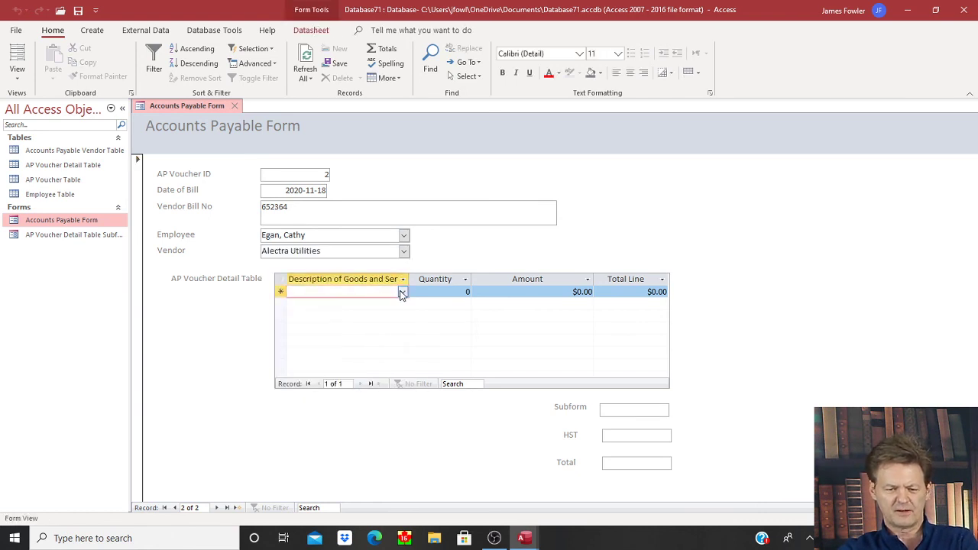
{"action": "left_click", "coordinate": [402, 293]}
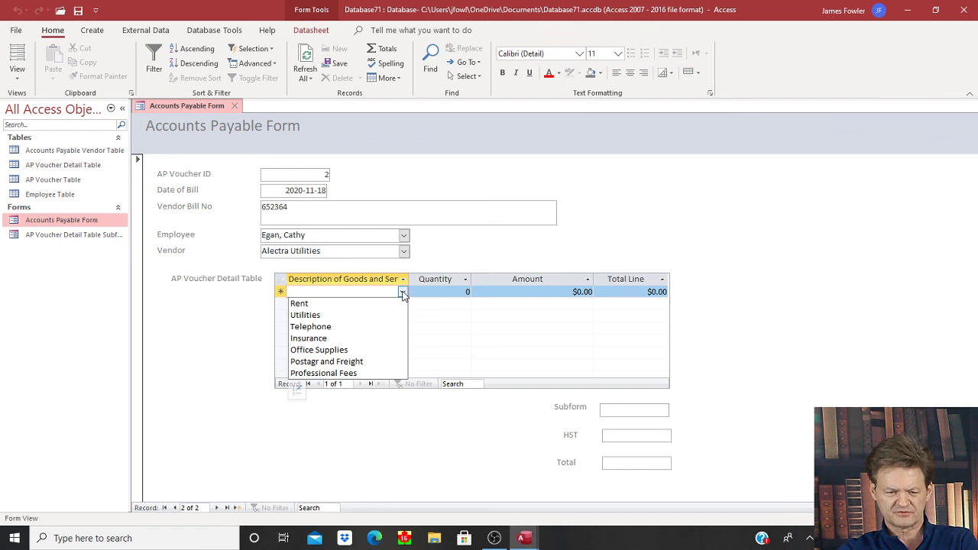
{"action": "left_click", "coordinate": [398, 315]}
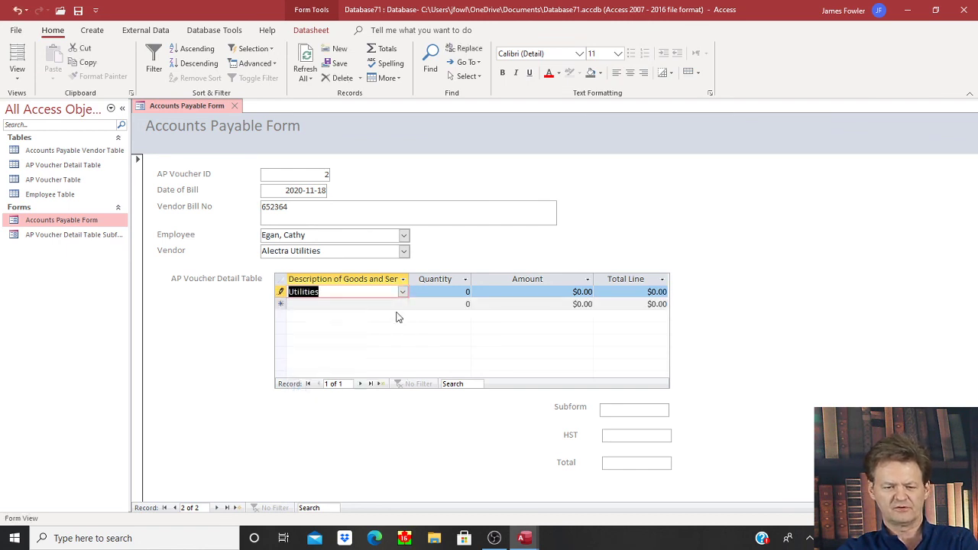
{"action": "key", "text": "Tab"}
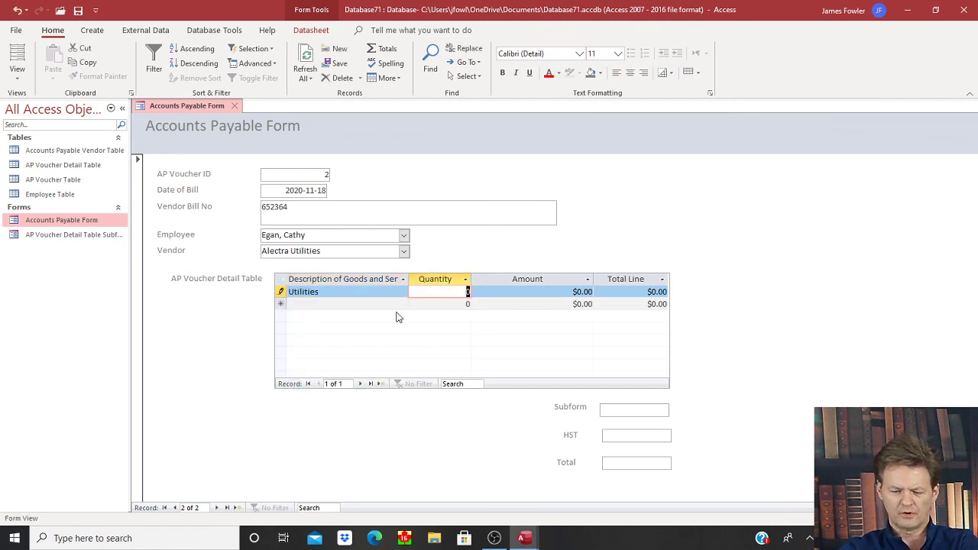
{"action": "type", "text": "1"}
{"action": "key", "text": "Tab"}
{"action": "type", "text": "650.00"}
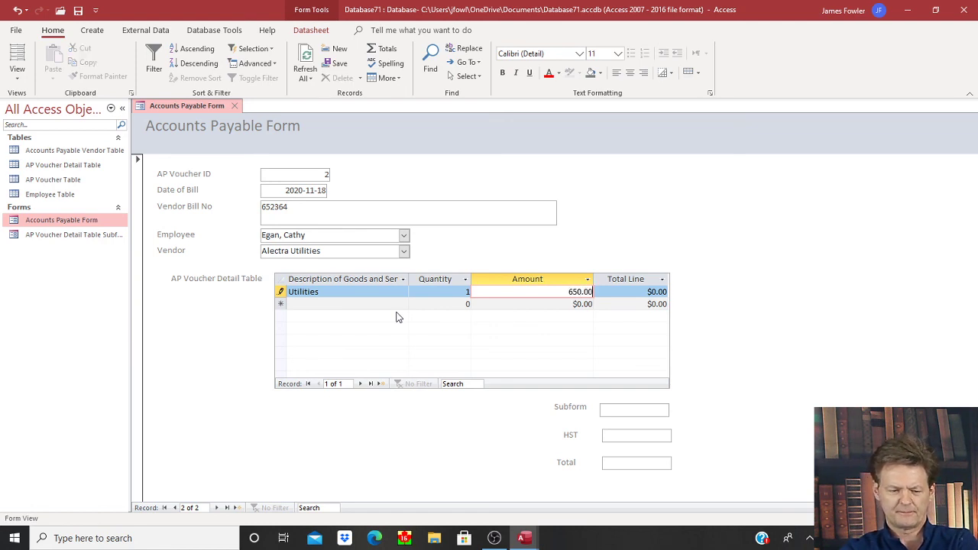
{"action": "key", "text": "Tab"}
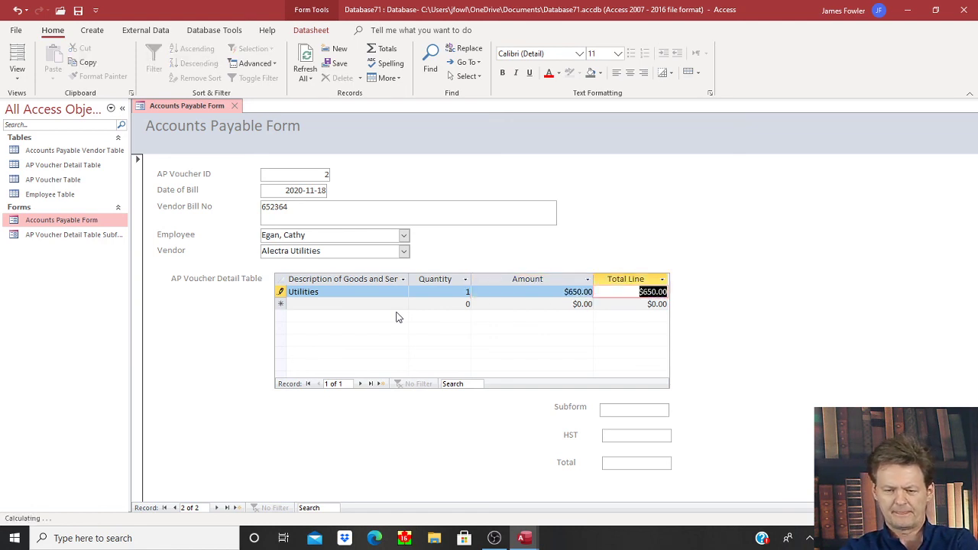
{"action": "key", "text": "Tab"}
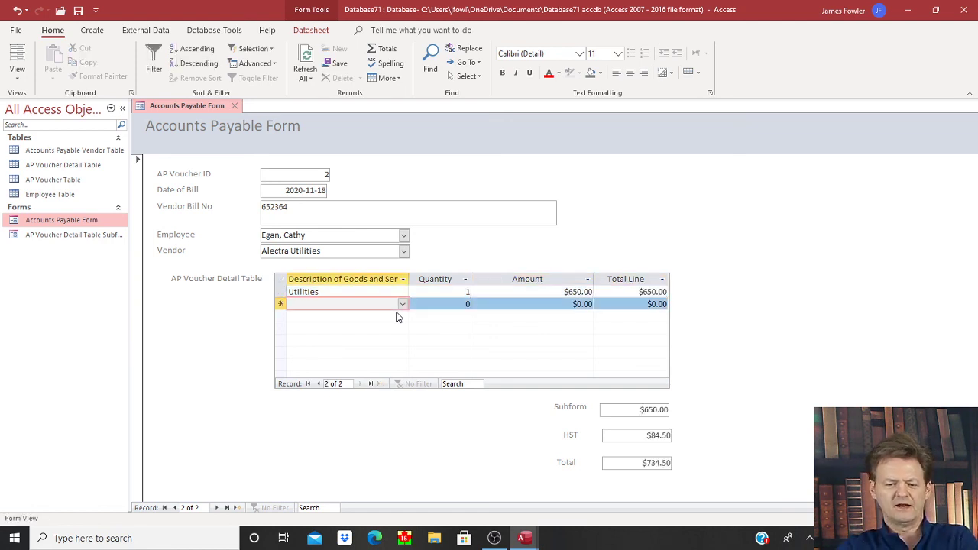